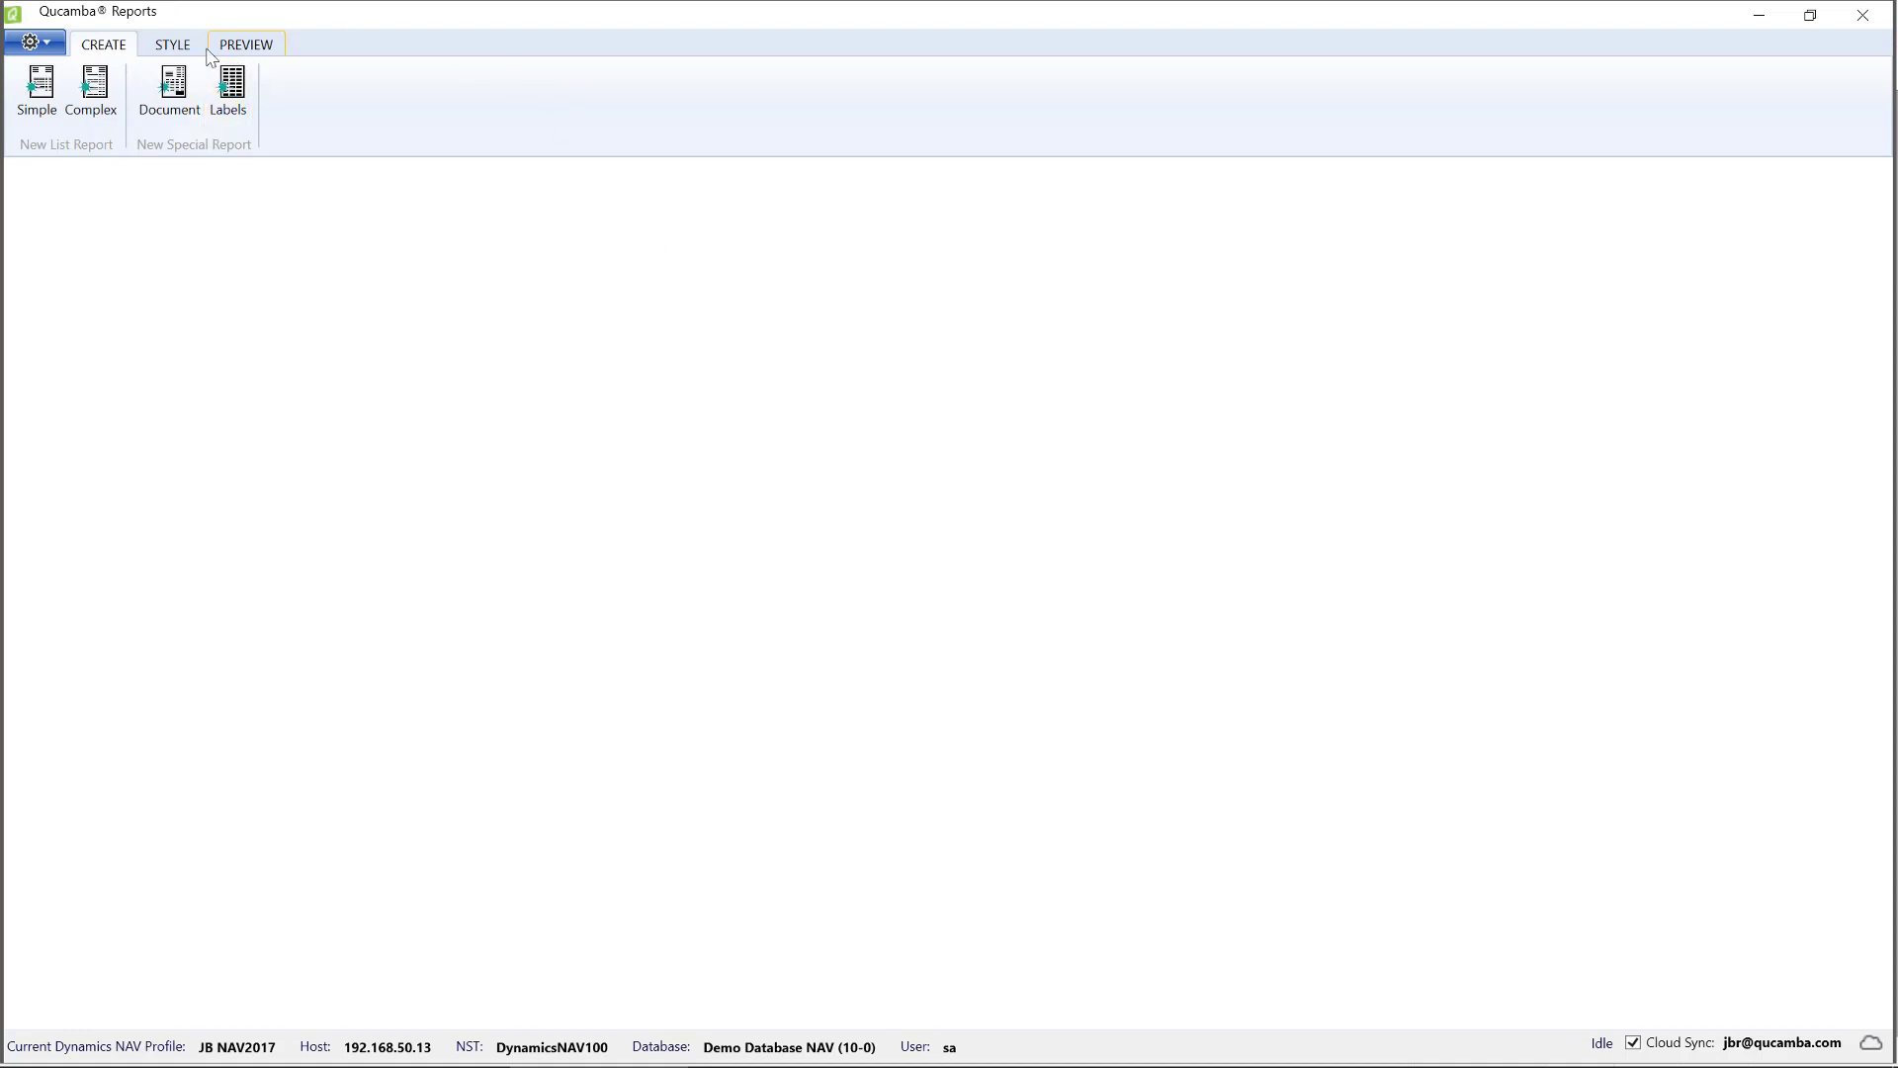
Step: Start a new document report using the QR Document A4 Portrait template, the QR Table - Template tablix template and the TableForDocumentReports tablix
{"action": "left_click", "coordinate": [177, 103]}
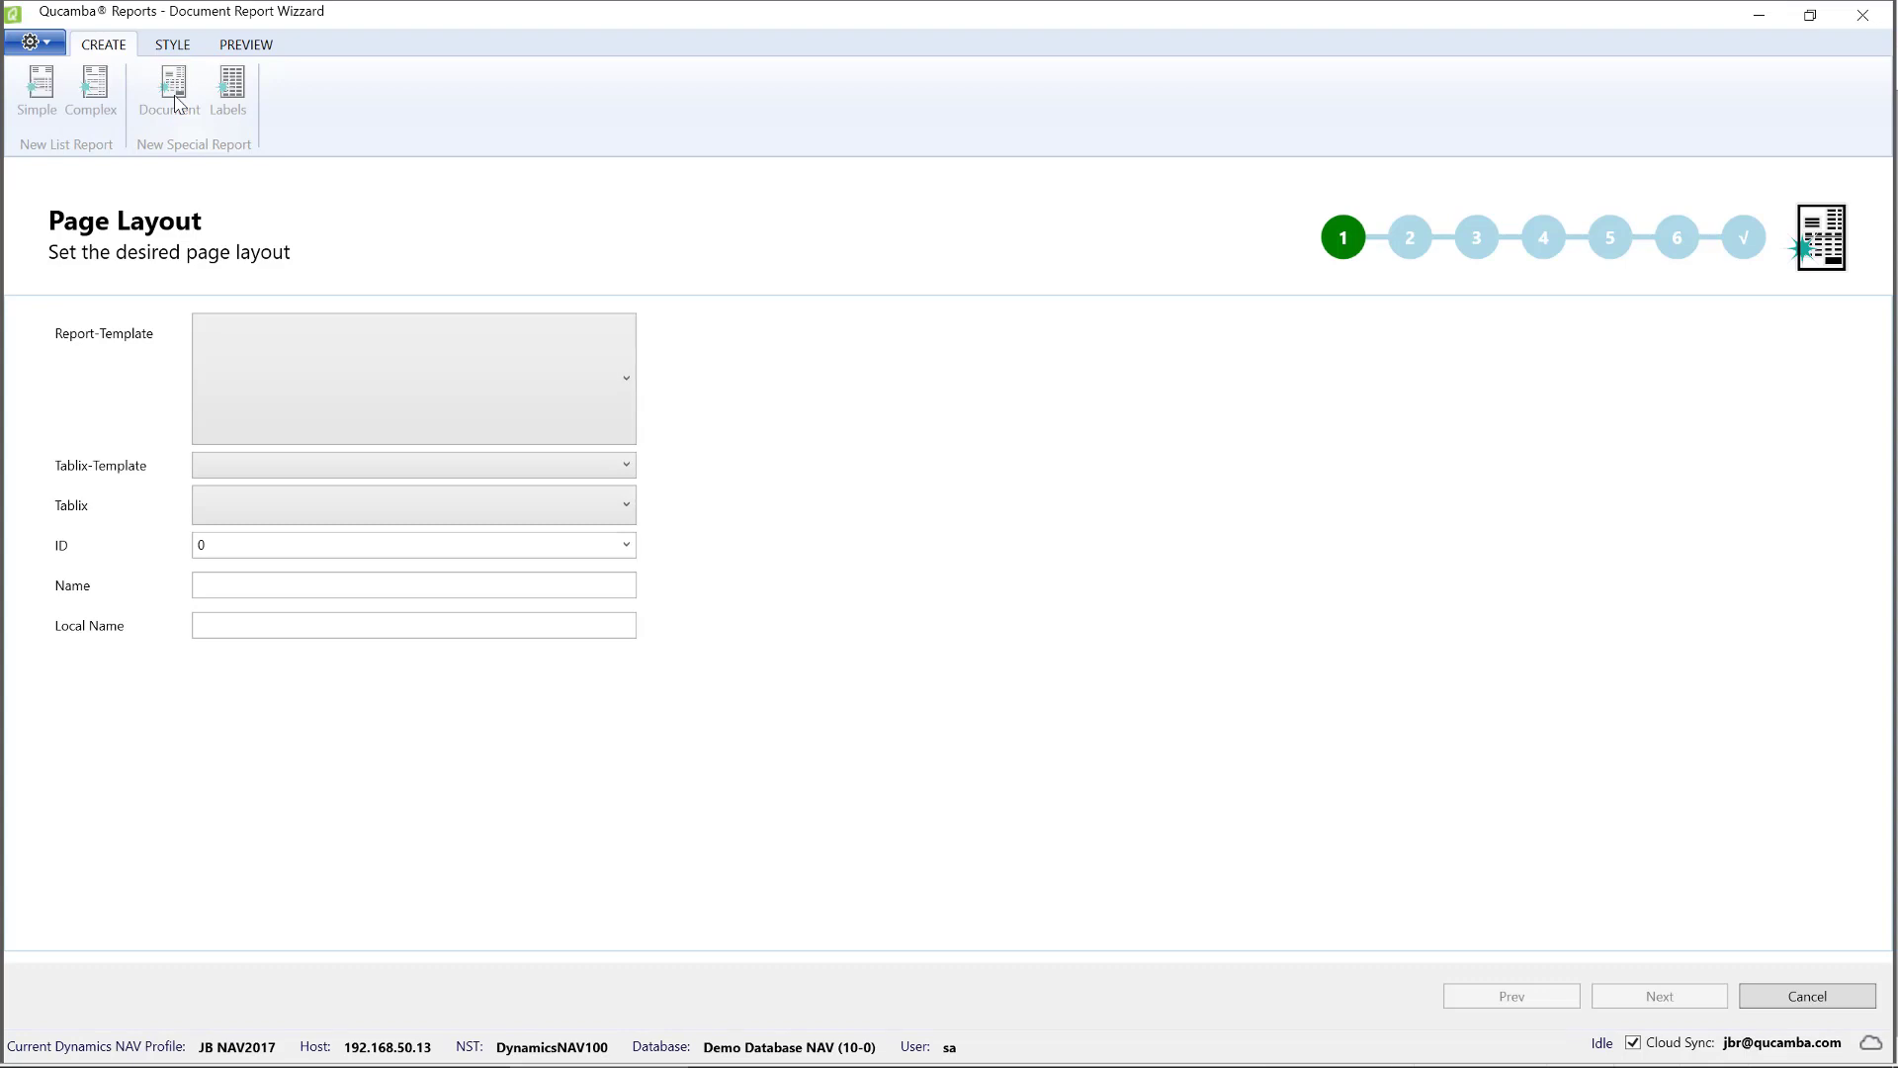
{"action": "left_click", "coordinate": [458, 396]}
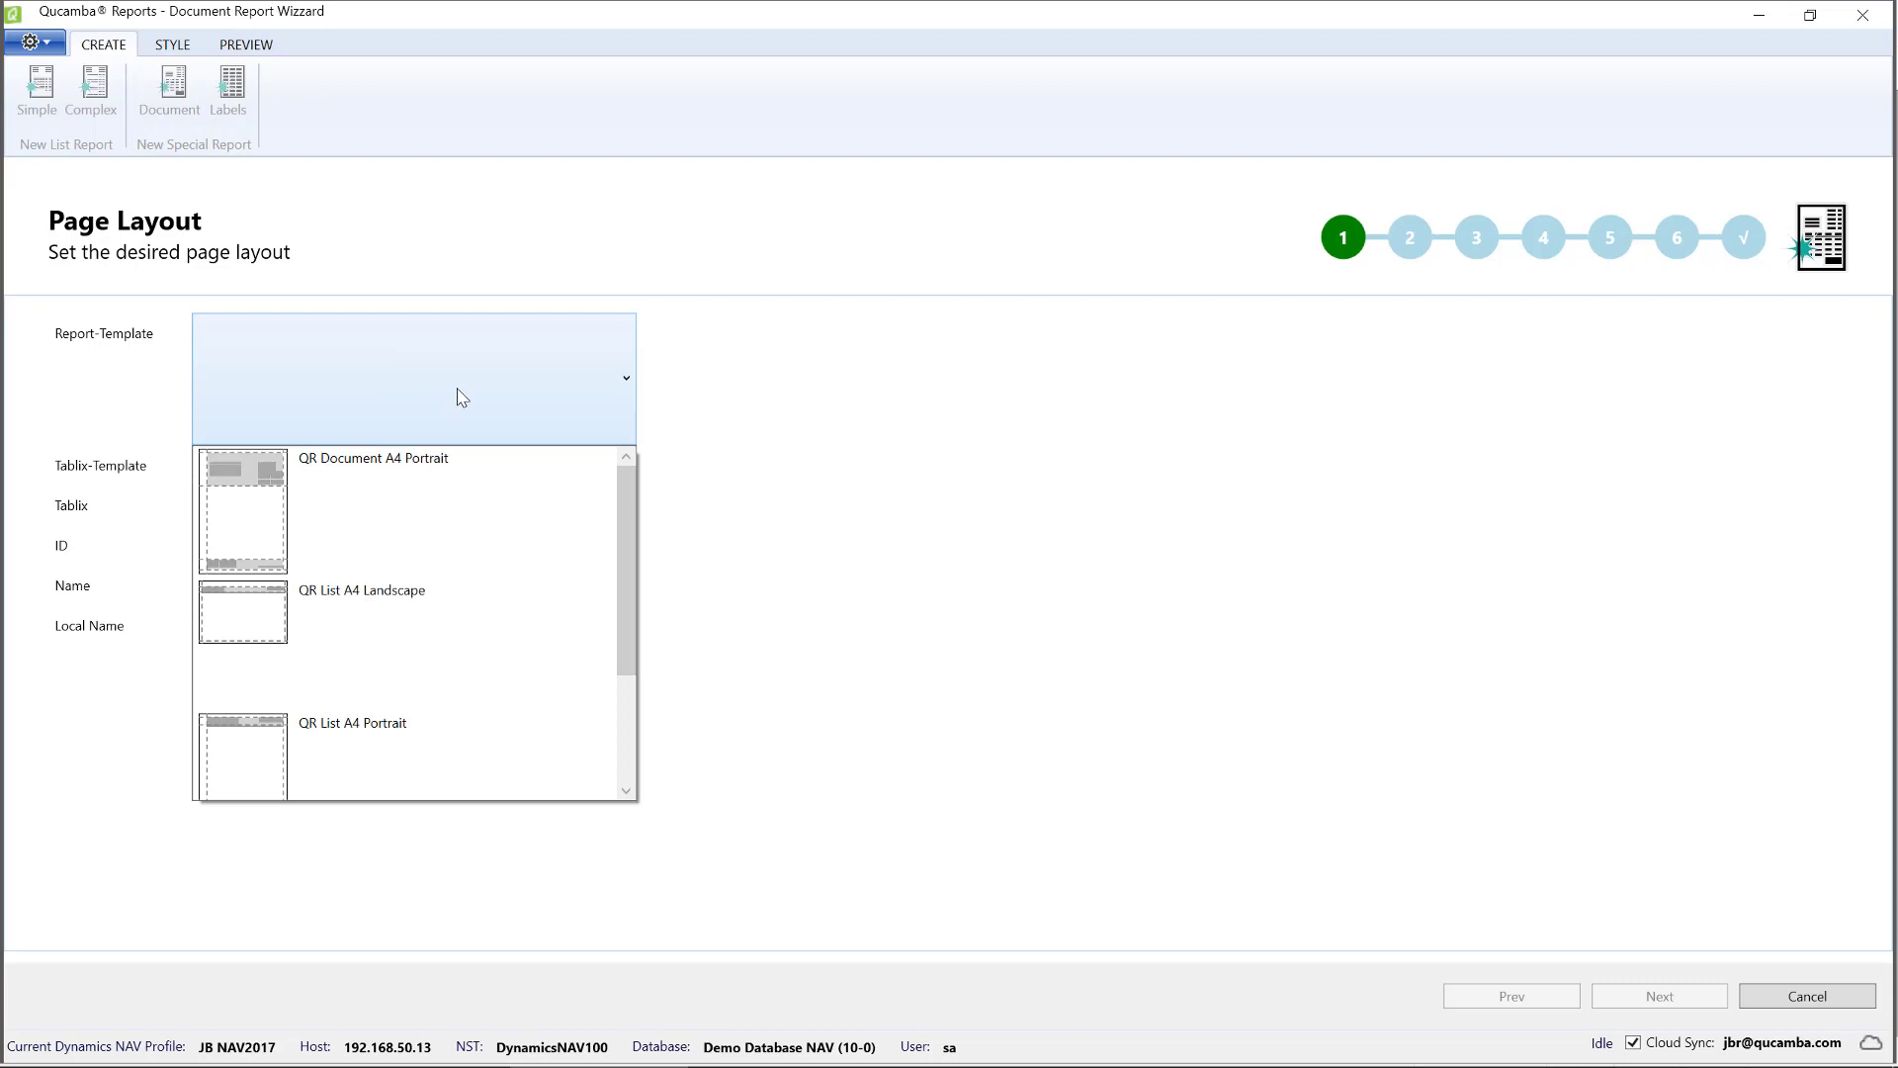
{"action": "left_click", "coordinate": [410, 493]}
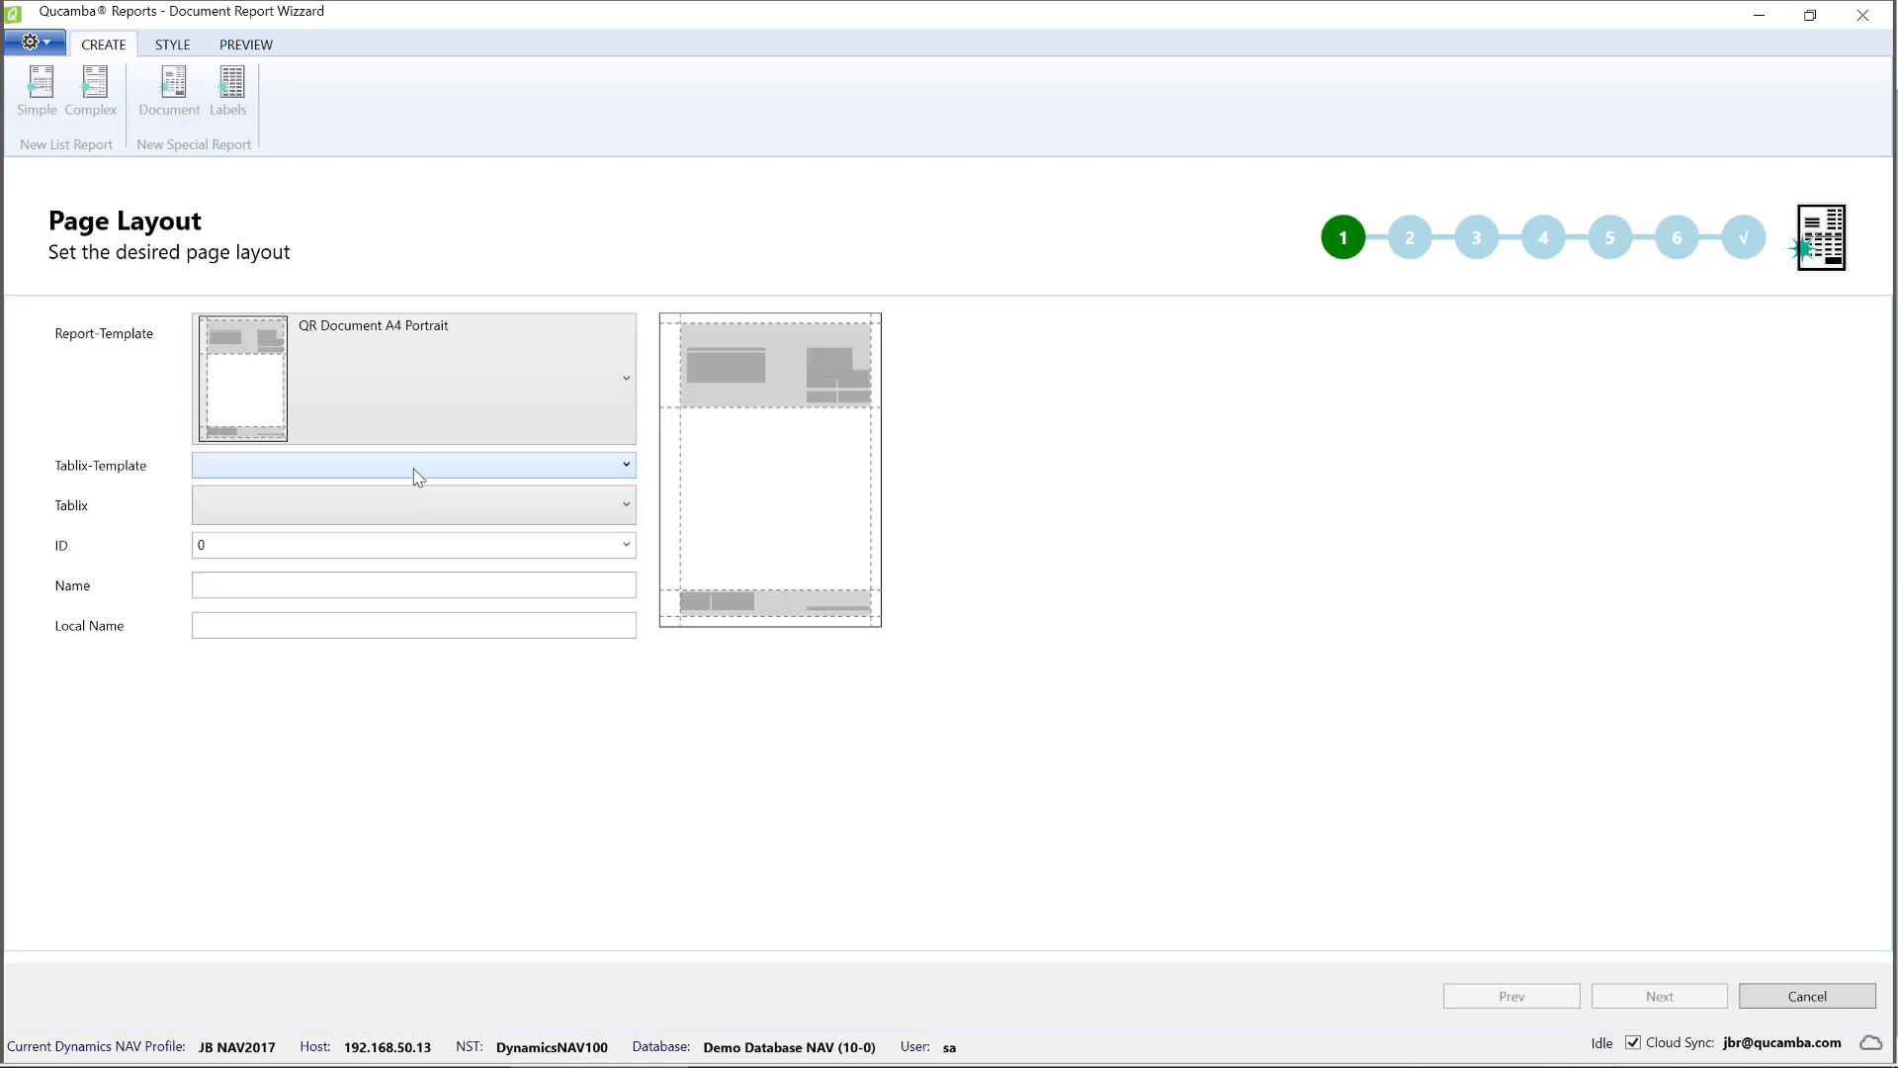
{"action": "left_click", "coordinate": [417, 477]}
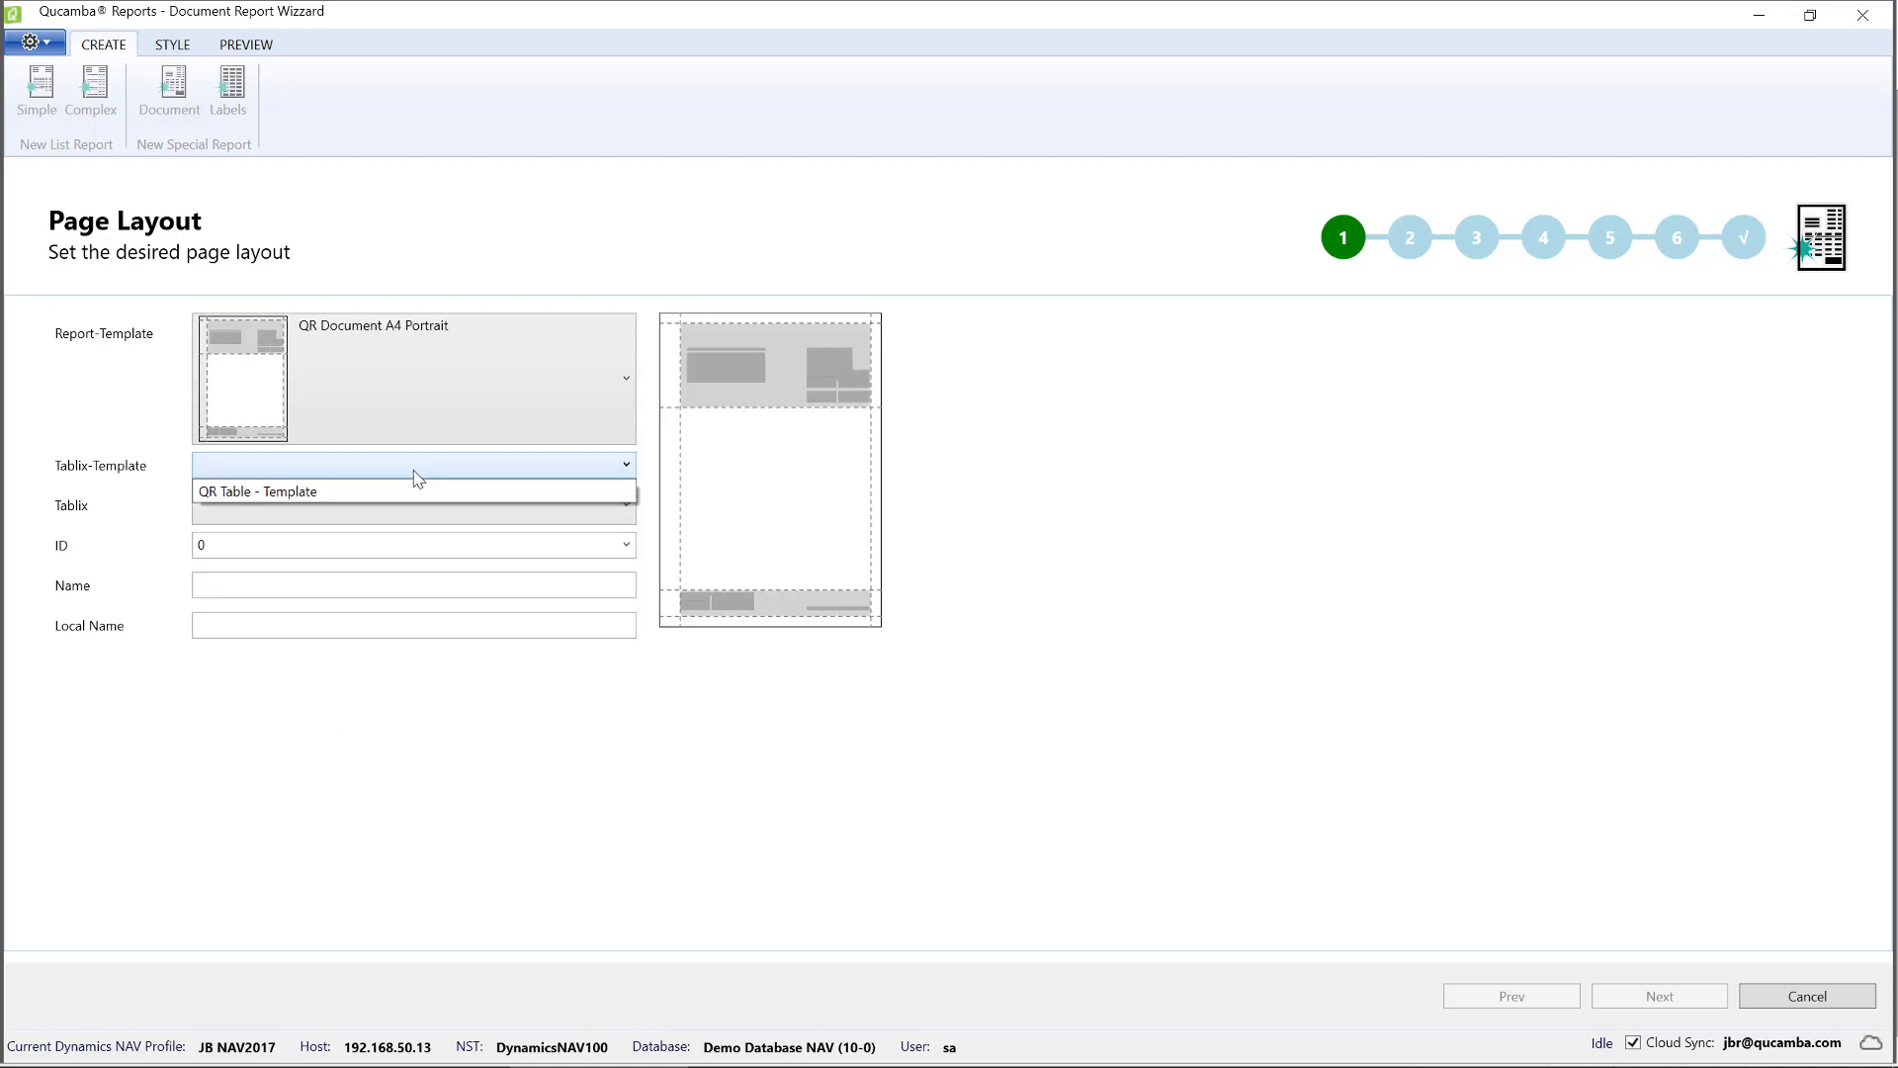
{"action": "left_click", "coordinate": [416, 491]}
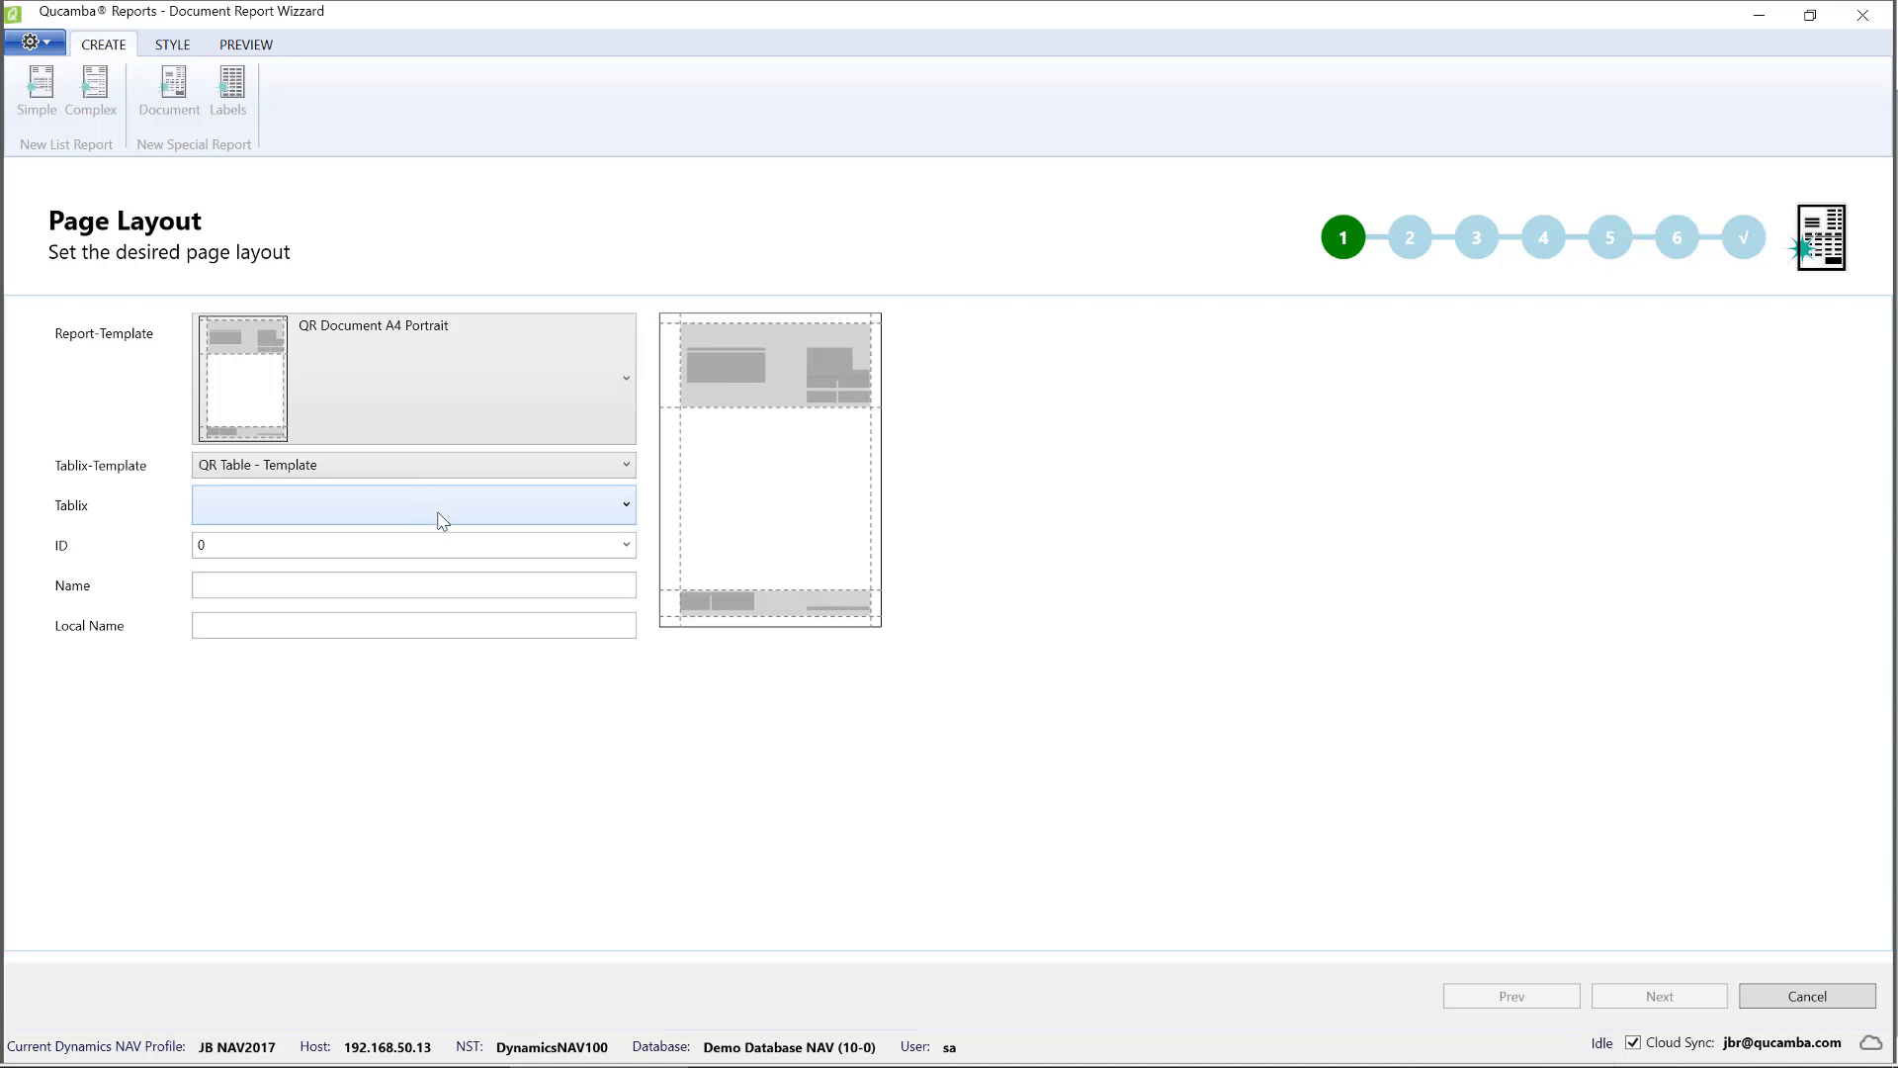
{"action": "left_click", "coordinate": [442, 521]}
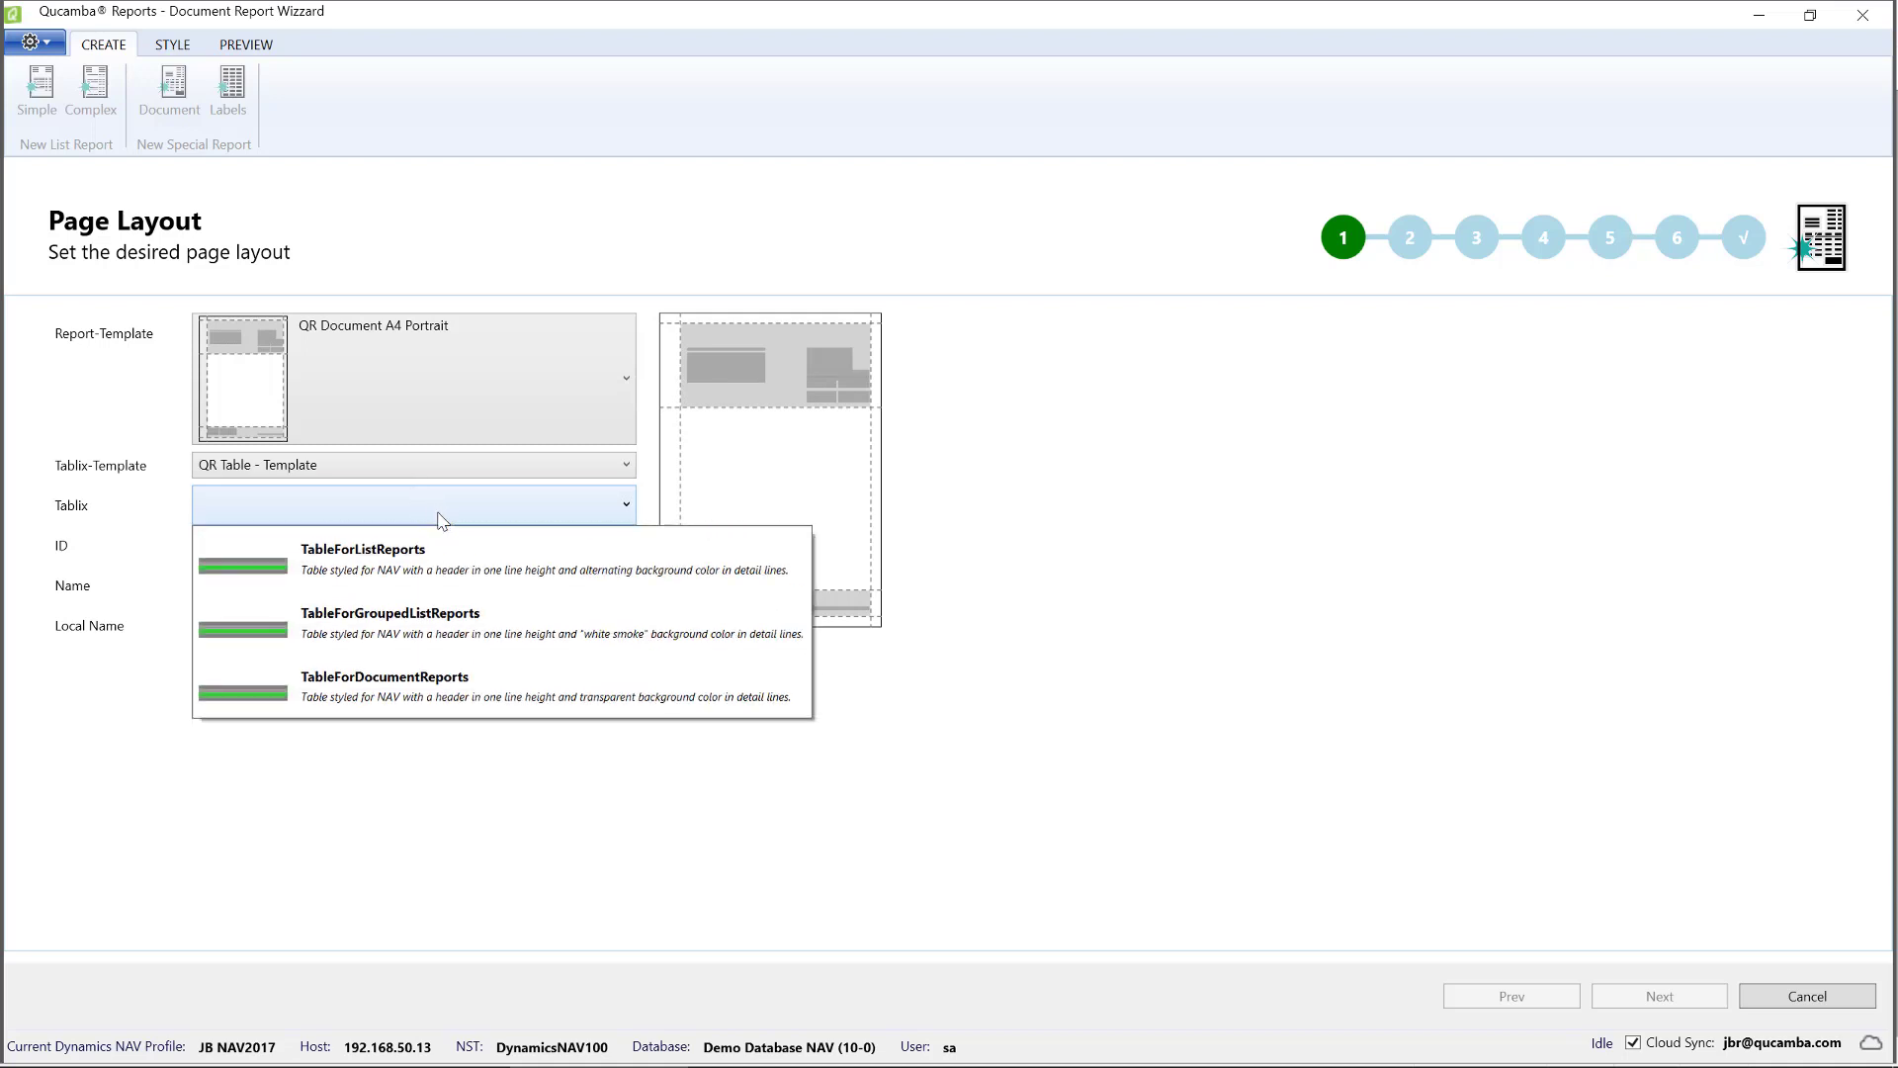
{"action": "left_click", "coordinate": [455, 680]}
Step: Give the report ID 50003, name "Sales Invoice" and local name "Verkauf Rechnung", and continue to the table selection
{"action": "left_click", "coordinate": [625, 571]}
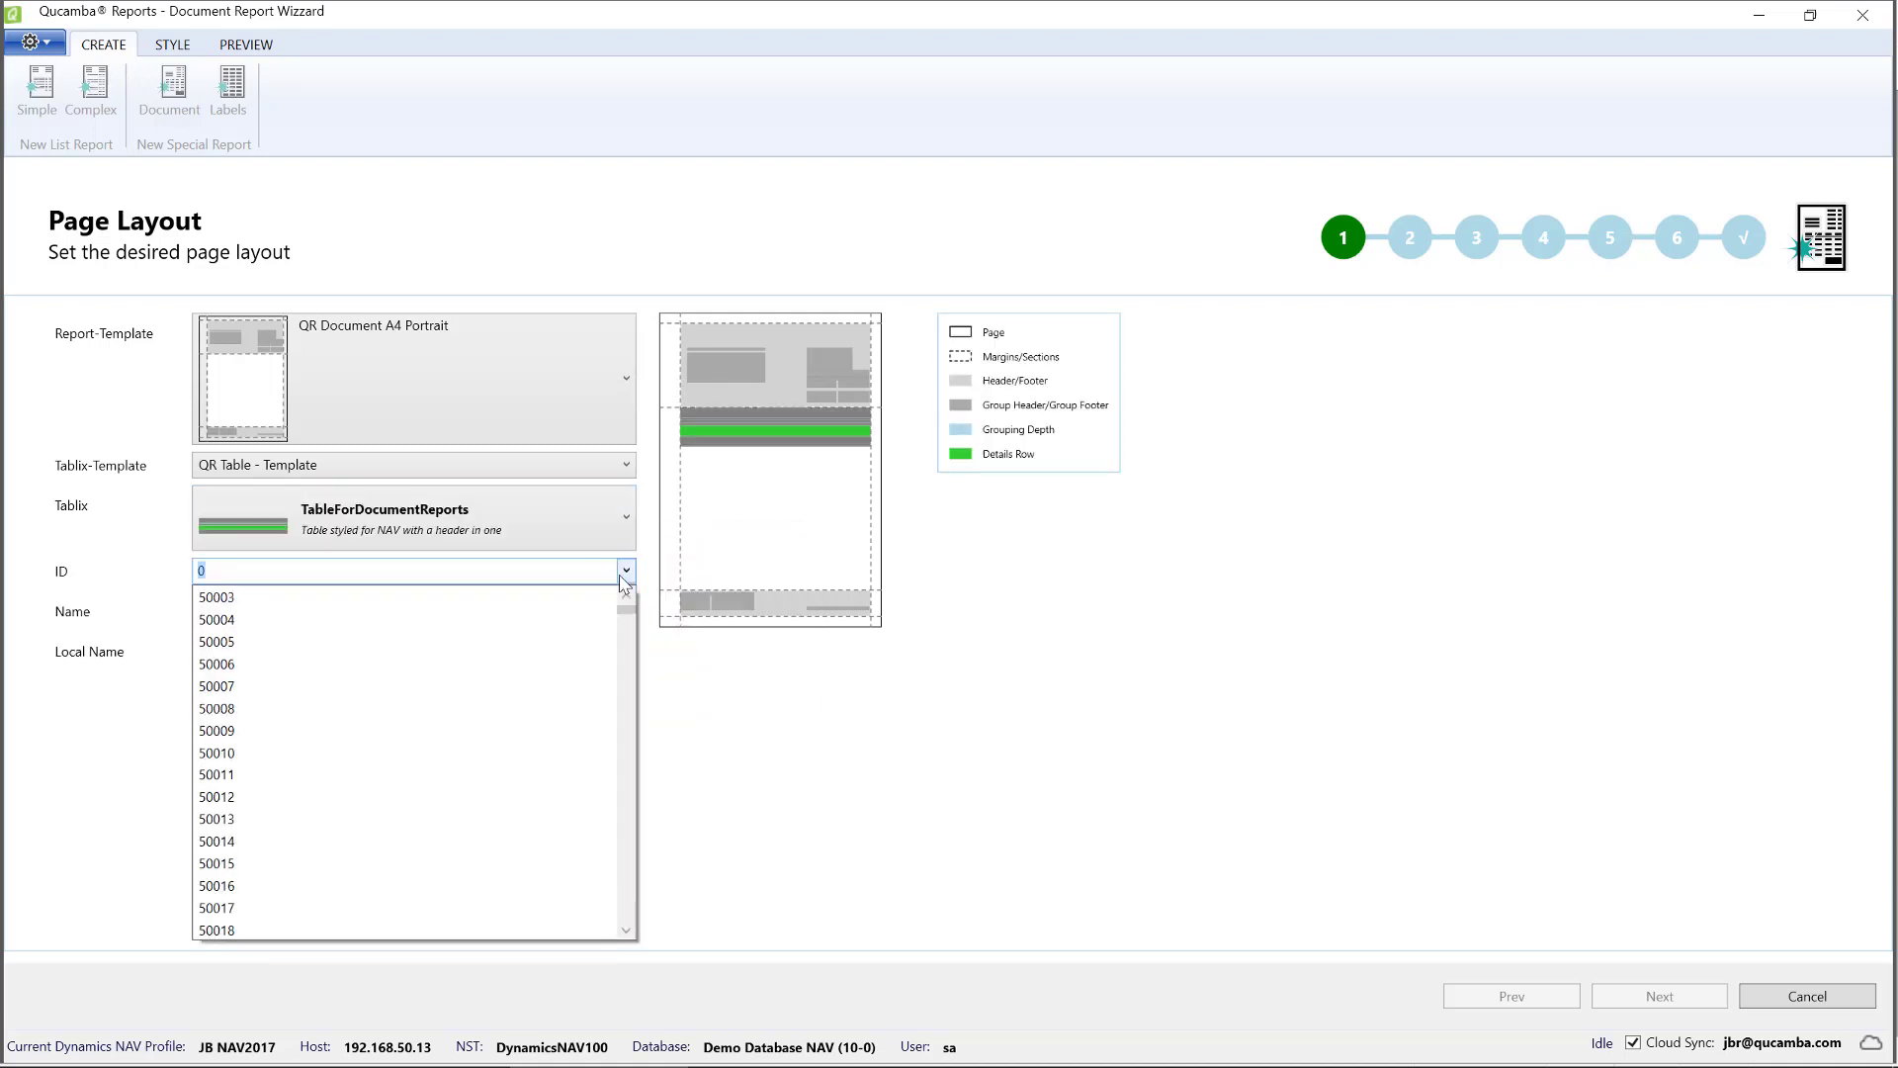
{"action": "left_click", "coordinate": [384, 597]}
{"action": "left_click", "coordinate": [243, 611]}
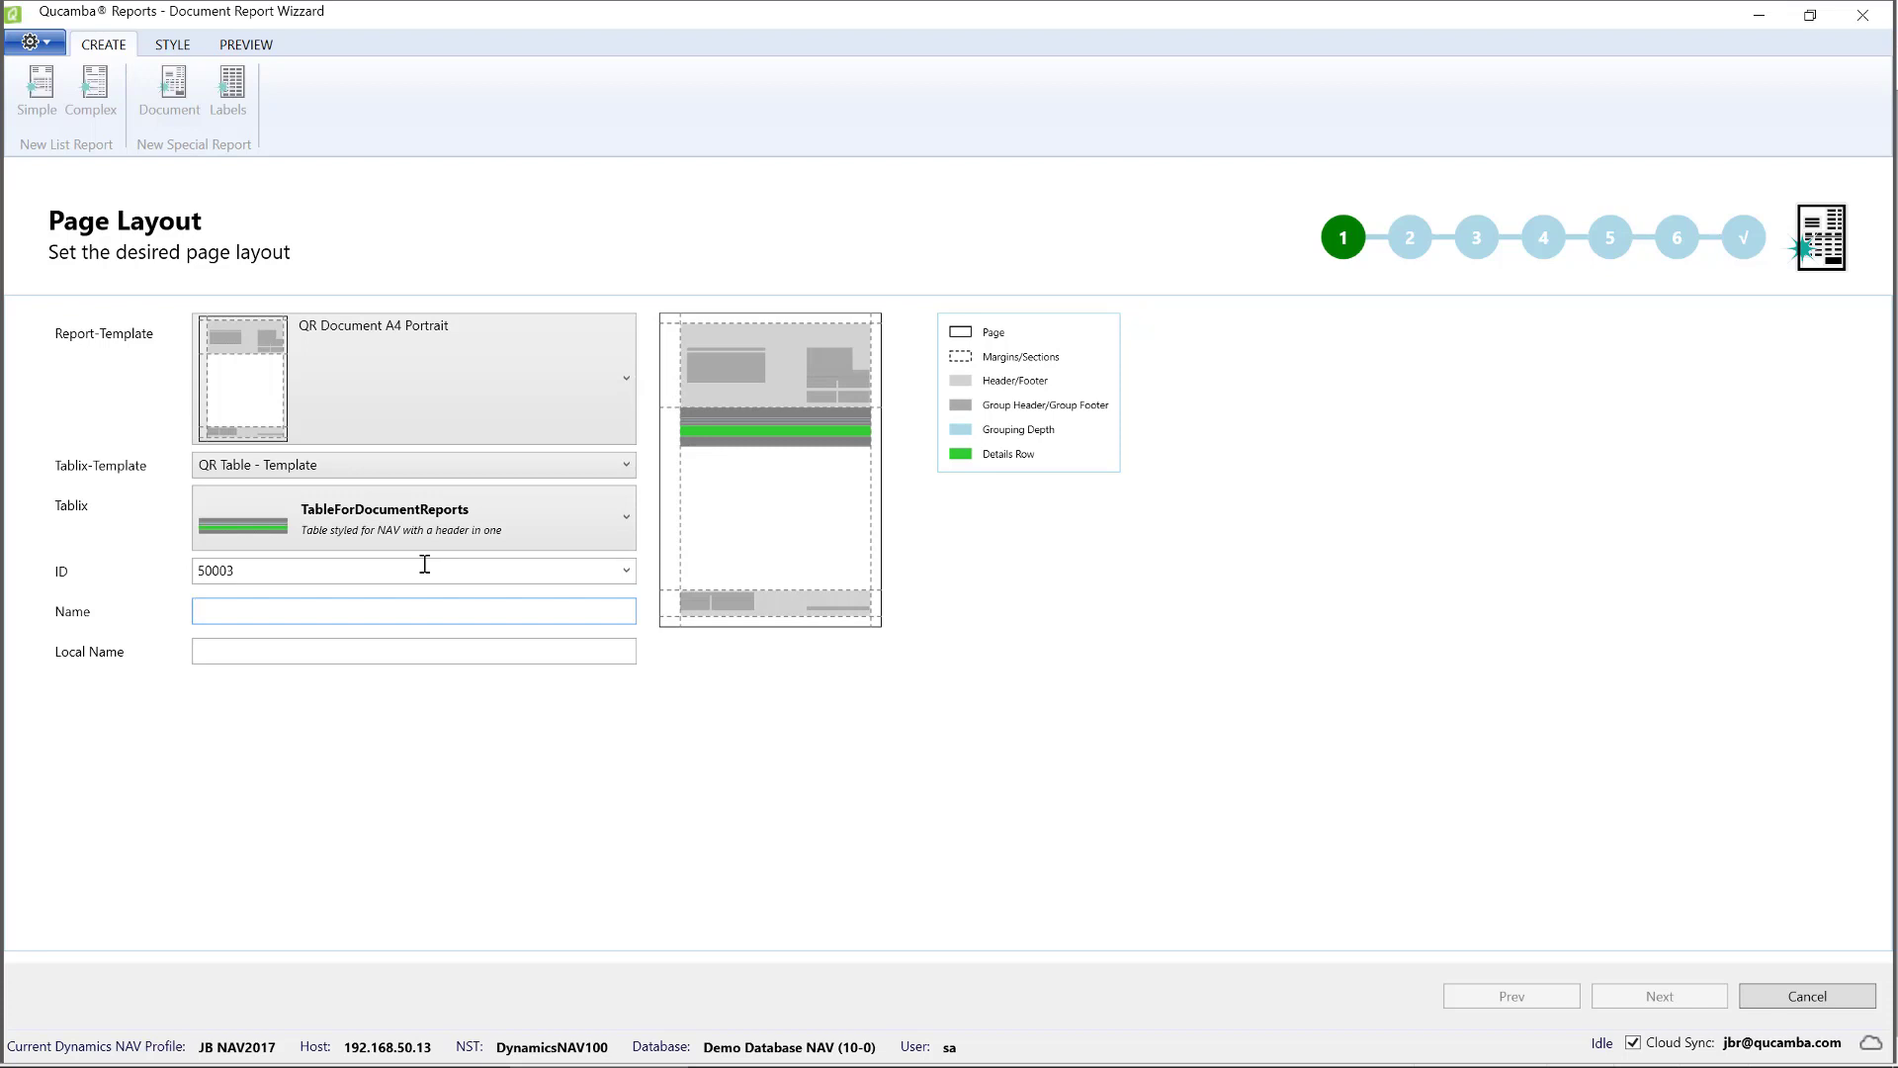
{"action": "type", "text": "Sales Invoice"}
{"action": "key", "text": "Tab"}
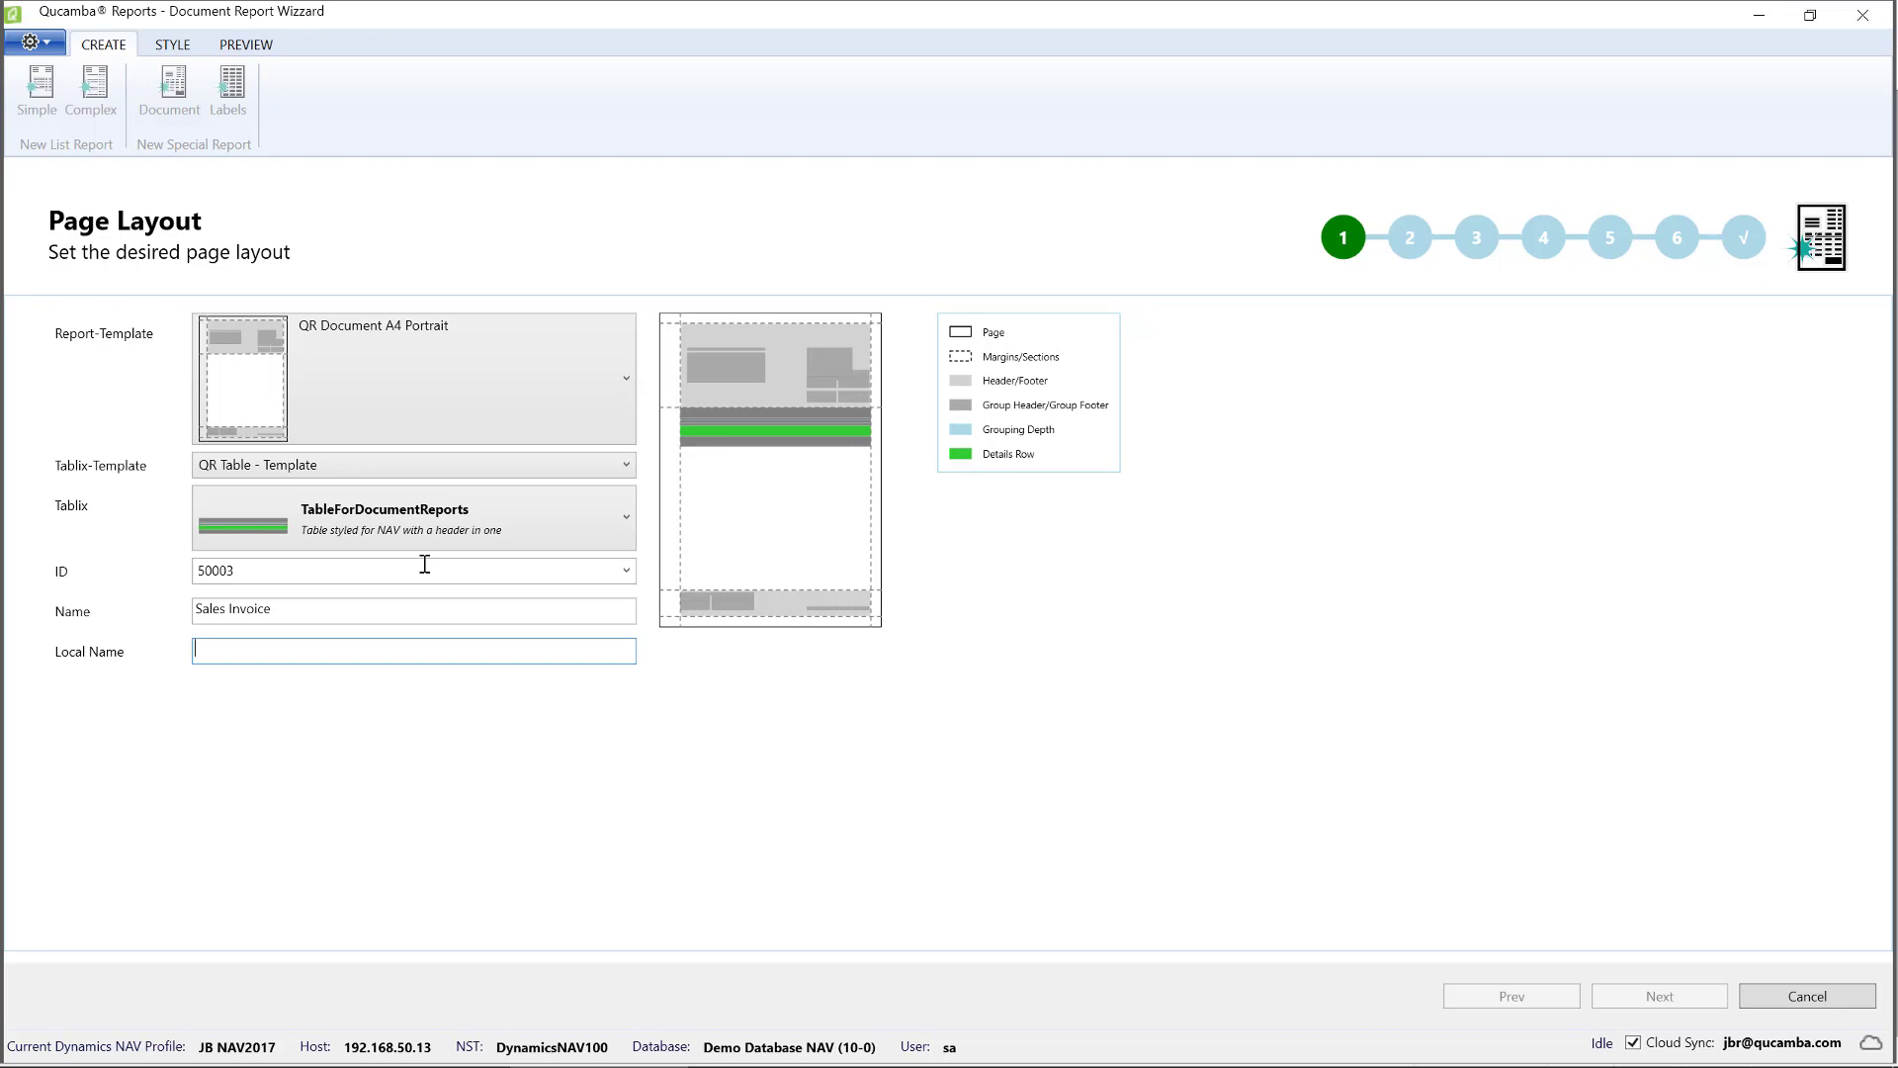
{"action": "type", "text": "Verka"}
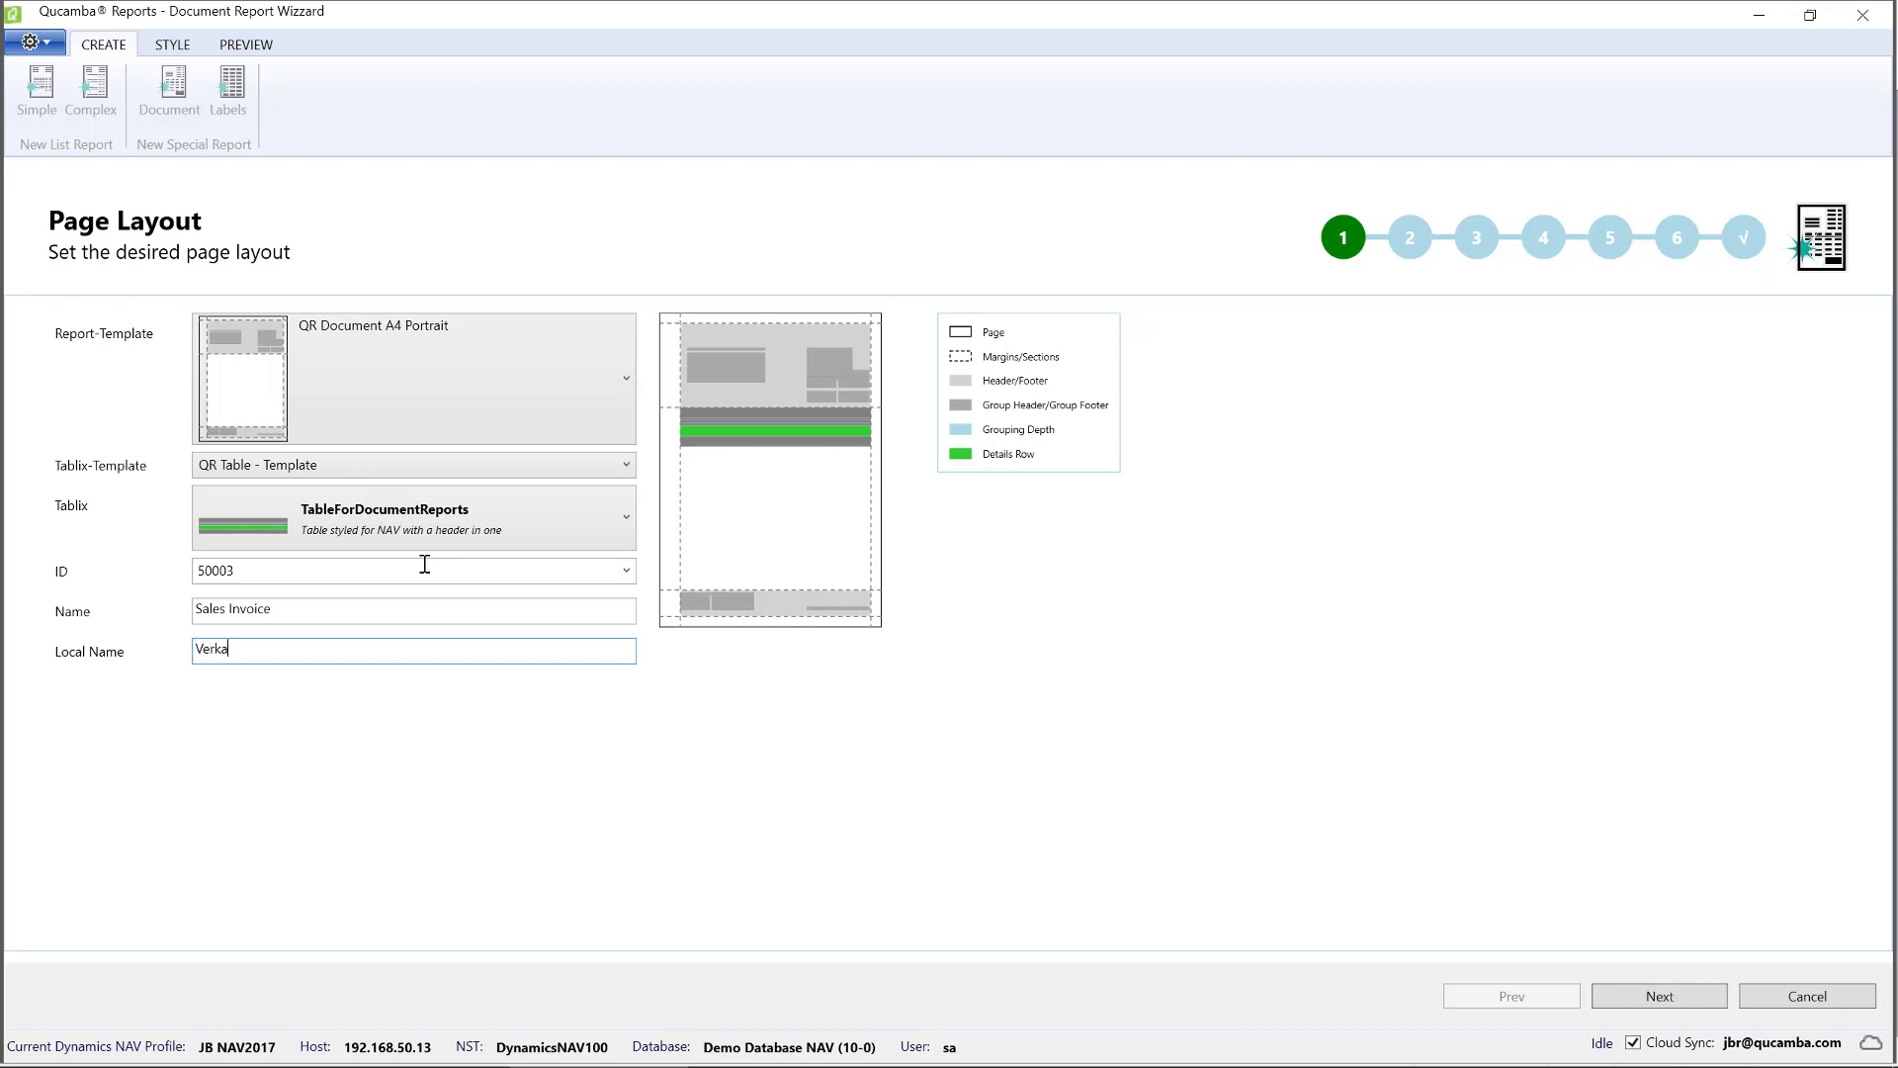
{"action": "type", "text": "uf Revc"}
{"action": "key", "text": "BackSpace"}
{"action": "type", "text": "chnung"}
{"action": "left_click", "coordinate": [1665, 999]}
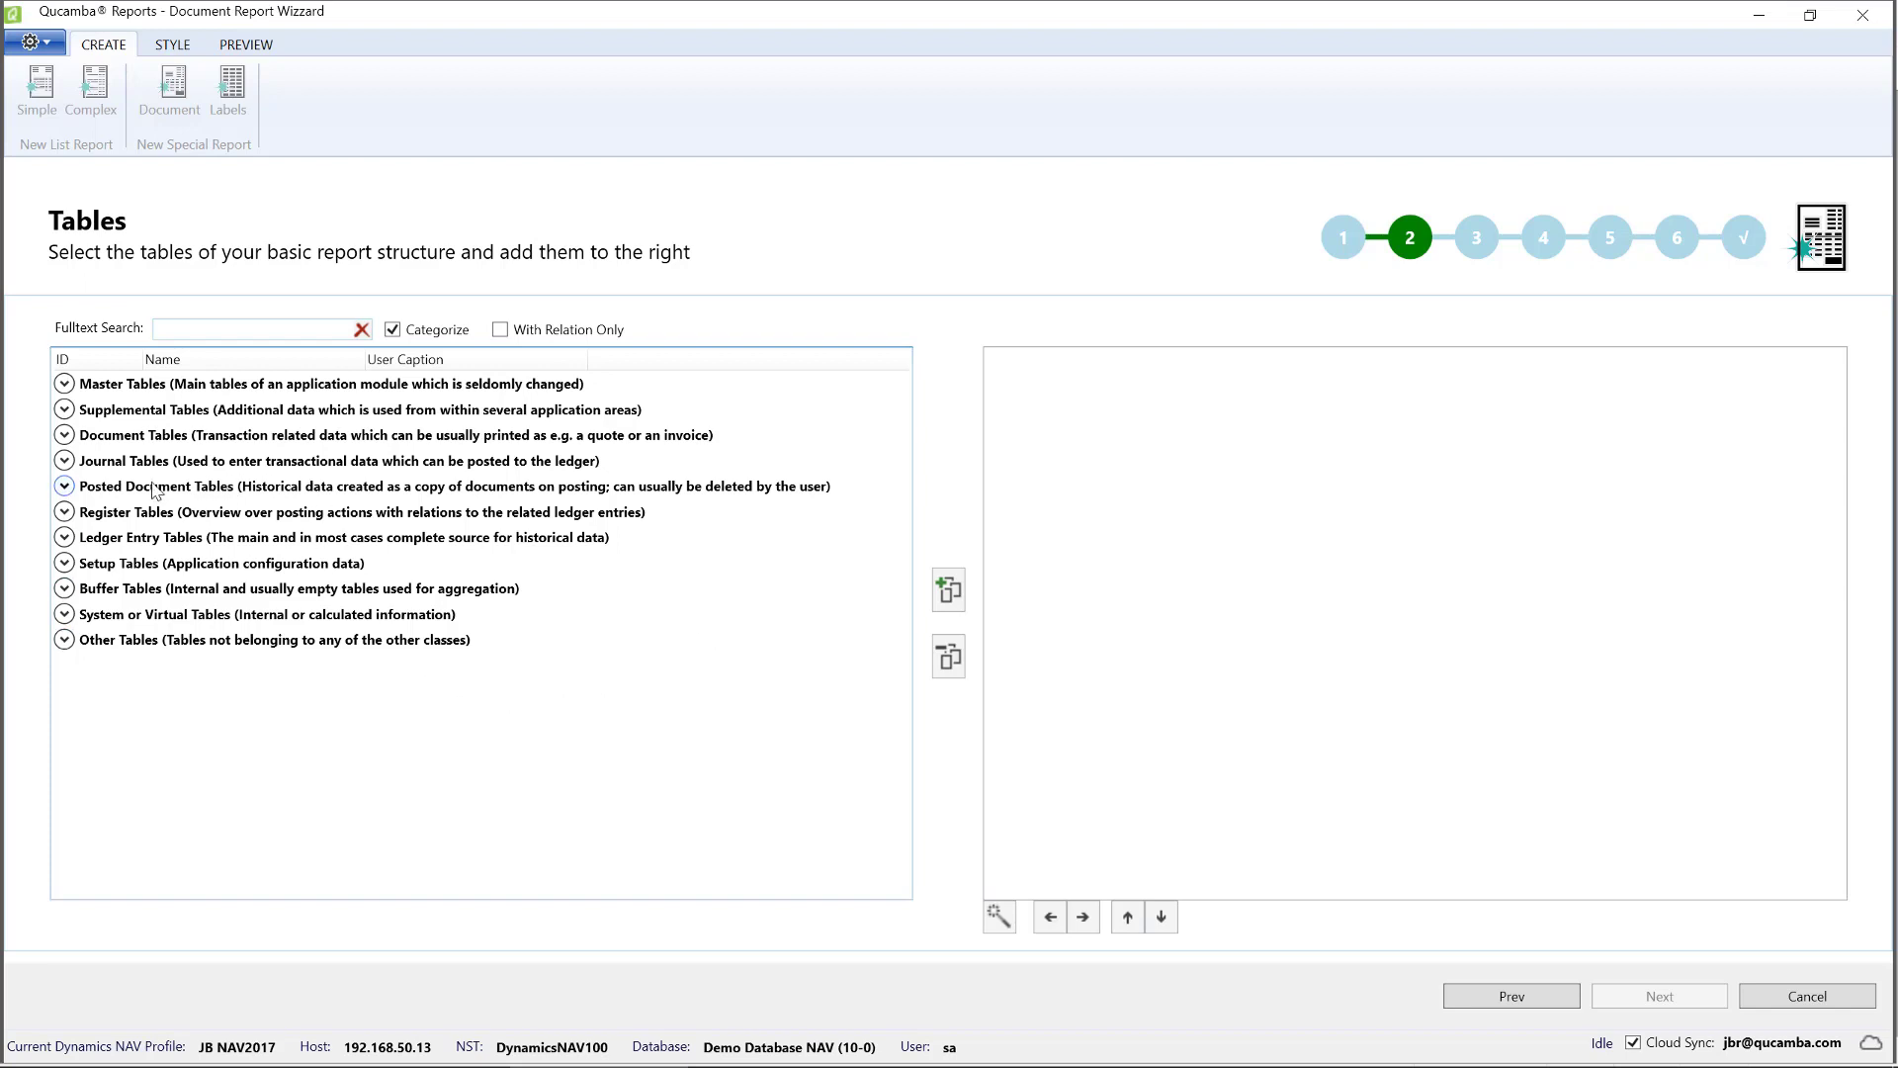
Step: Add the posted document tables 112 Sales Invoice Header and 113 Sales Invoice Line to the report structure and continue to field assignment
{"action": "left_click", "coordinate": [64, 488]}
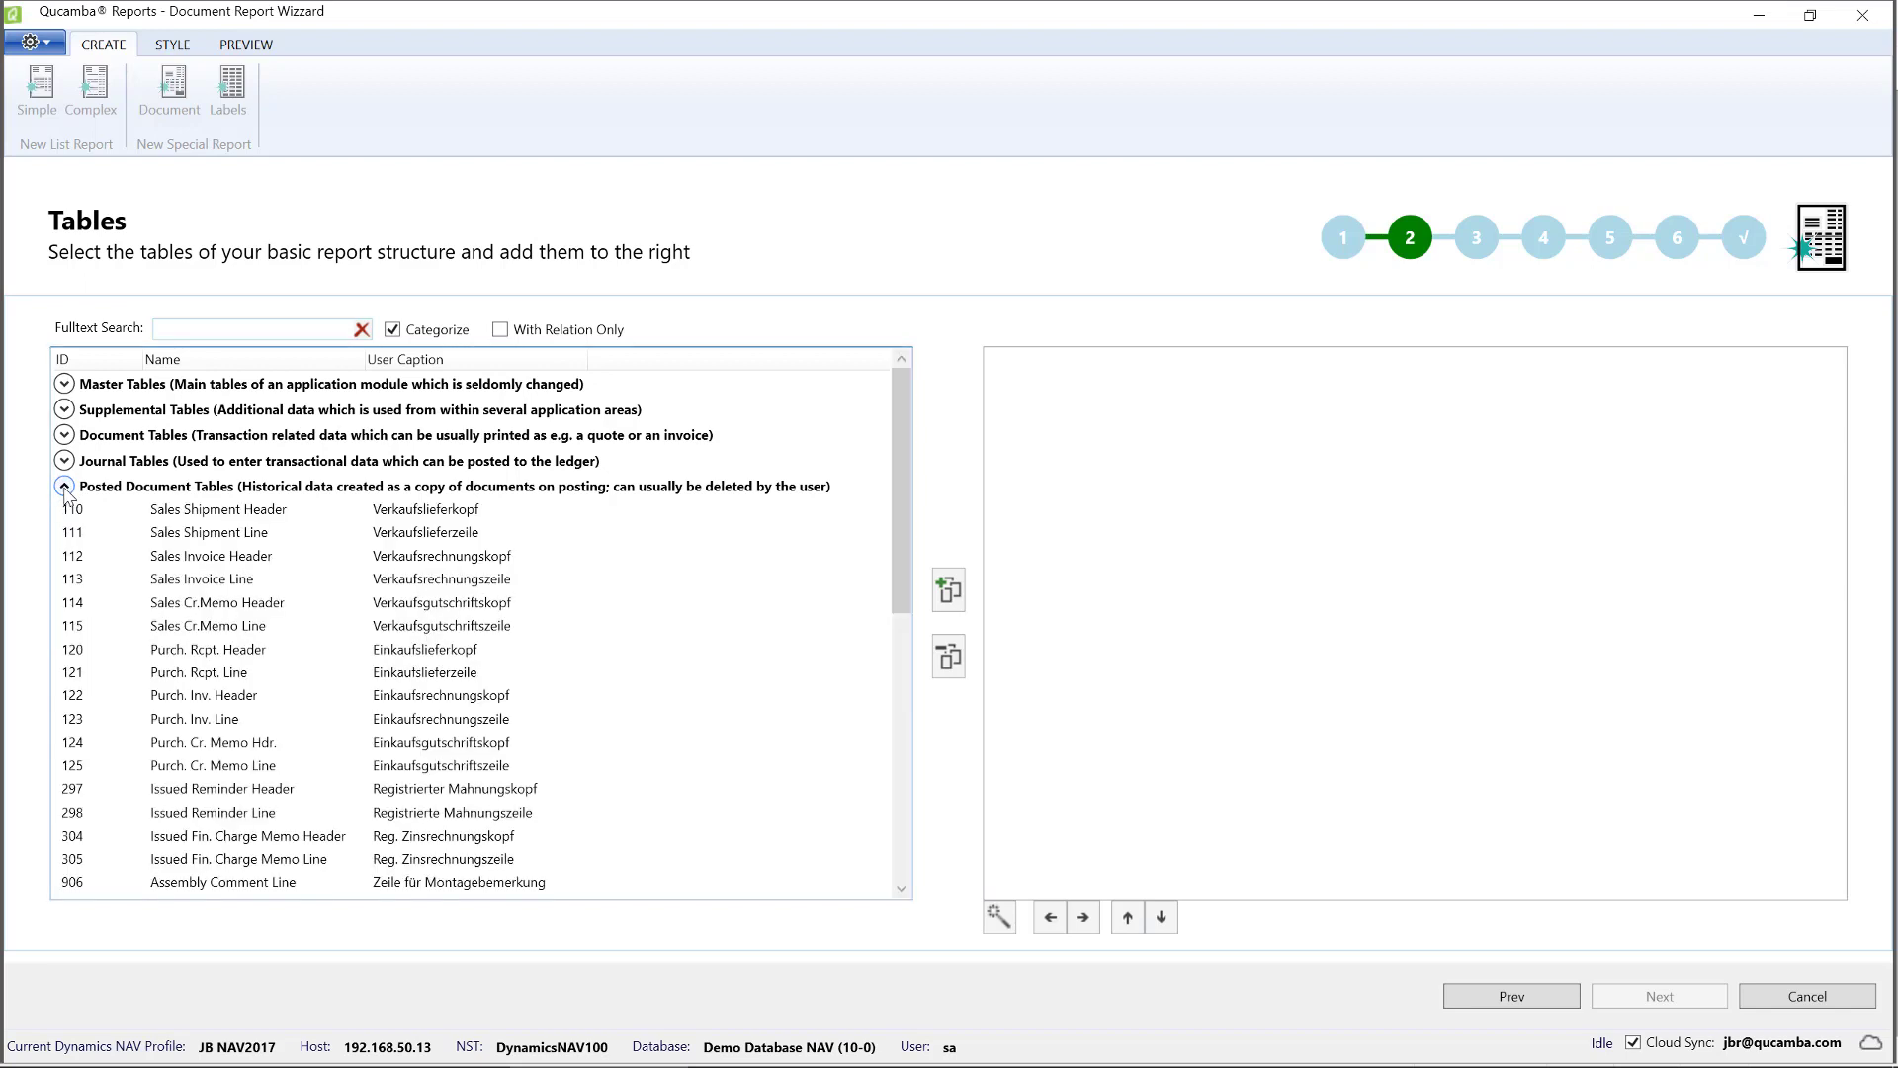
{"action": "left_click", "coordinate": [183, 559]}
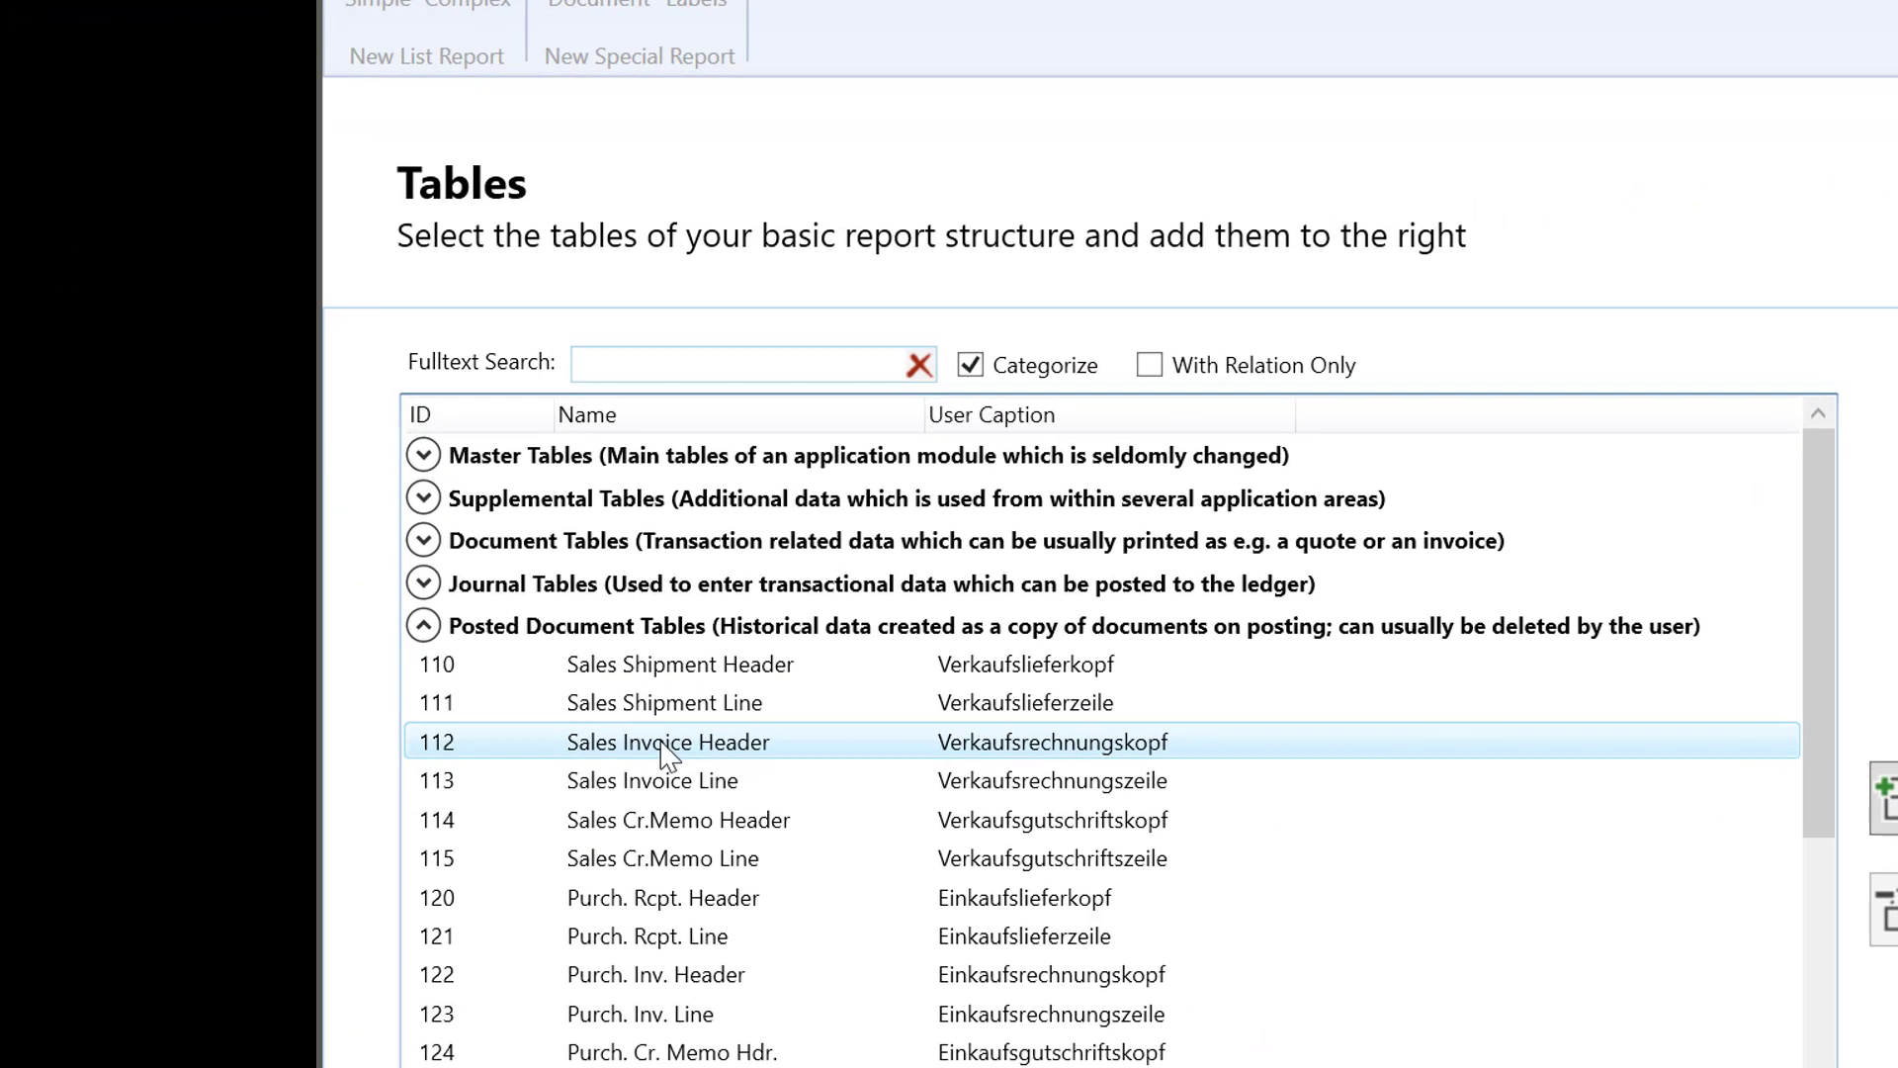
{"action": "left_click", "coordinate": [673, 781], "text": "shift"}
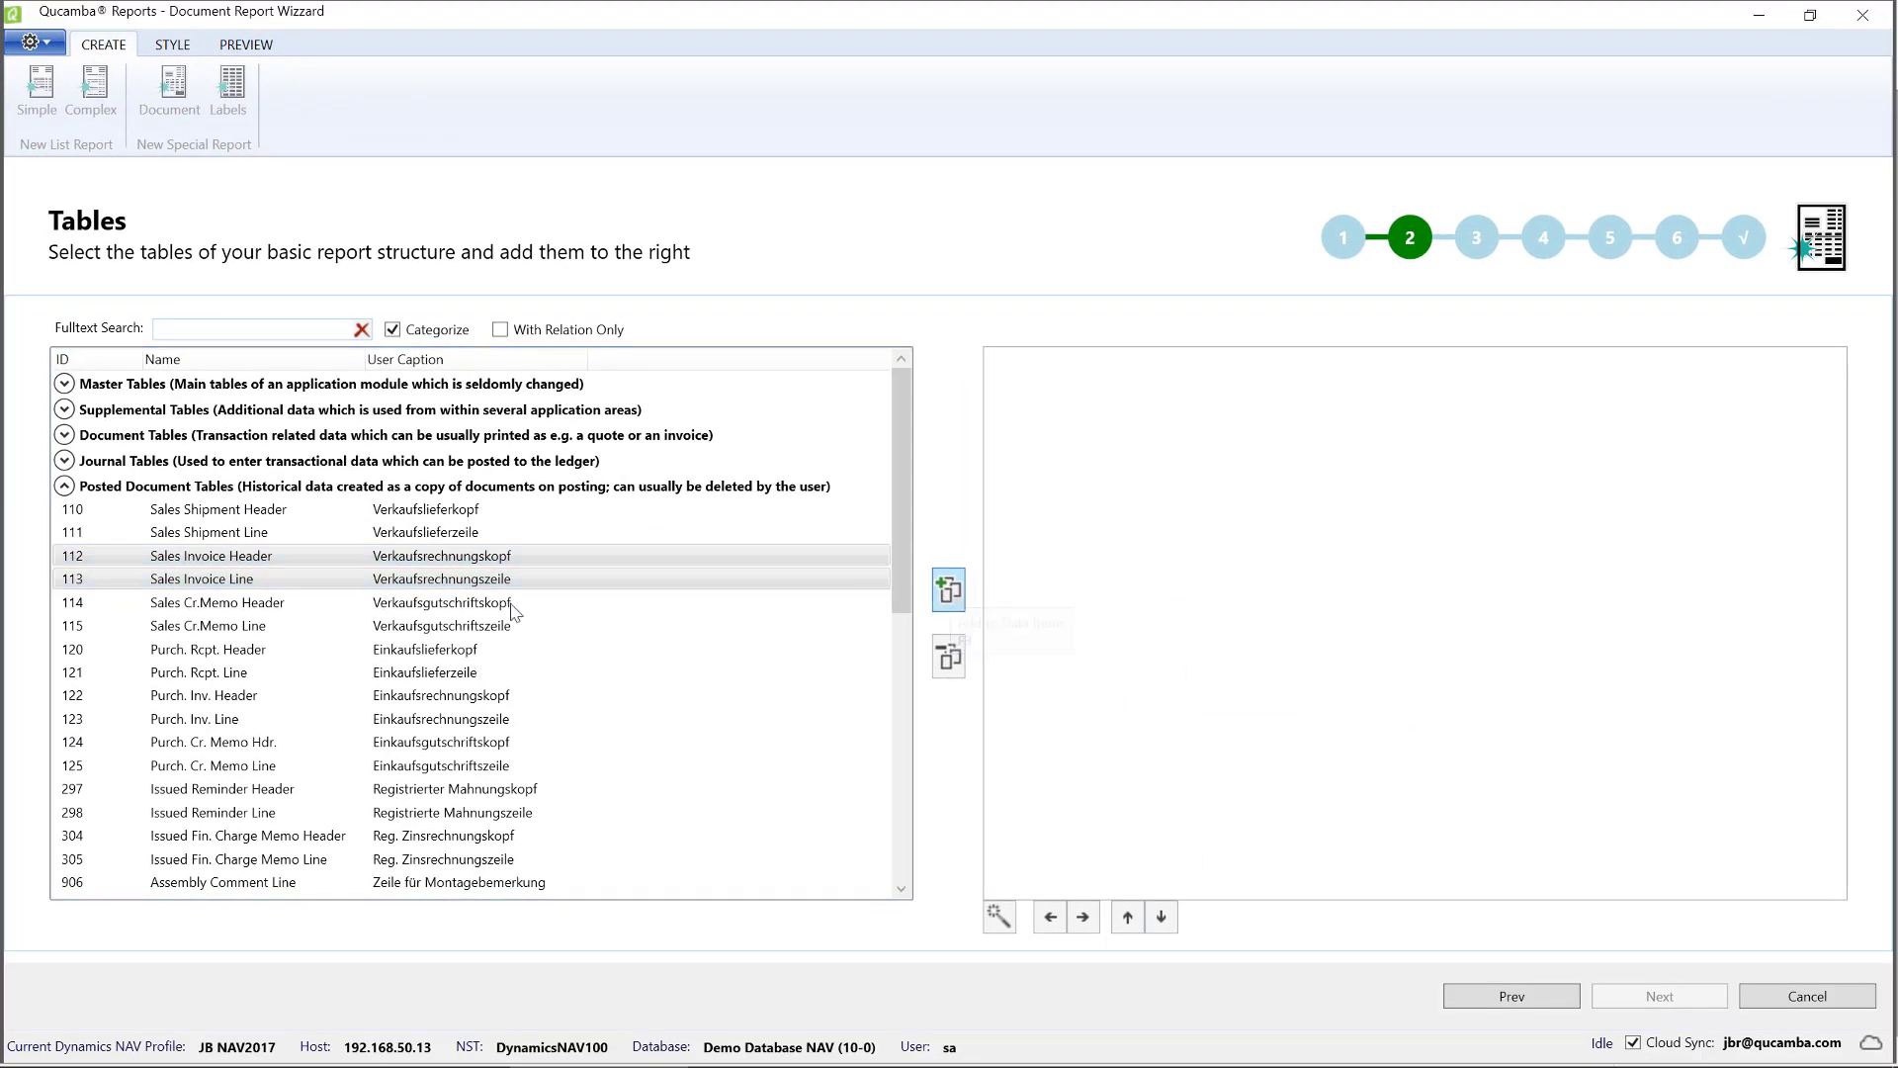
{"action": "left_click", "coordinate": [1643, 742]}
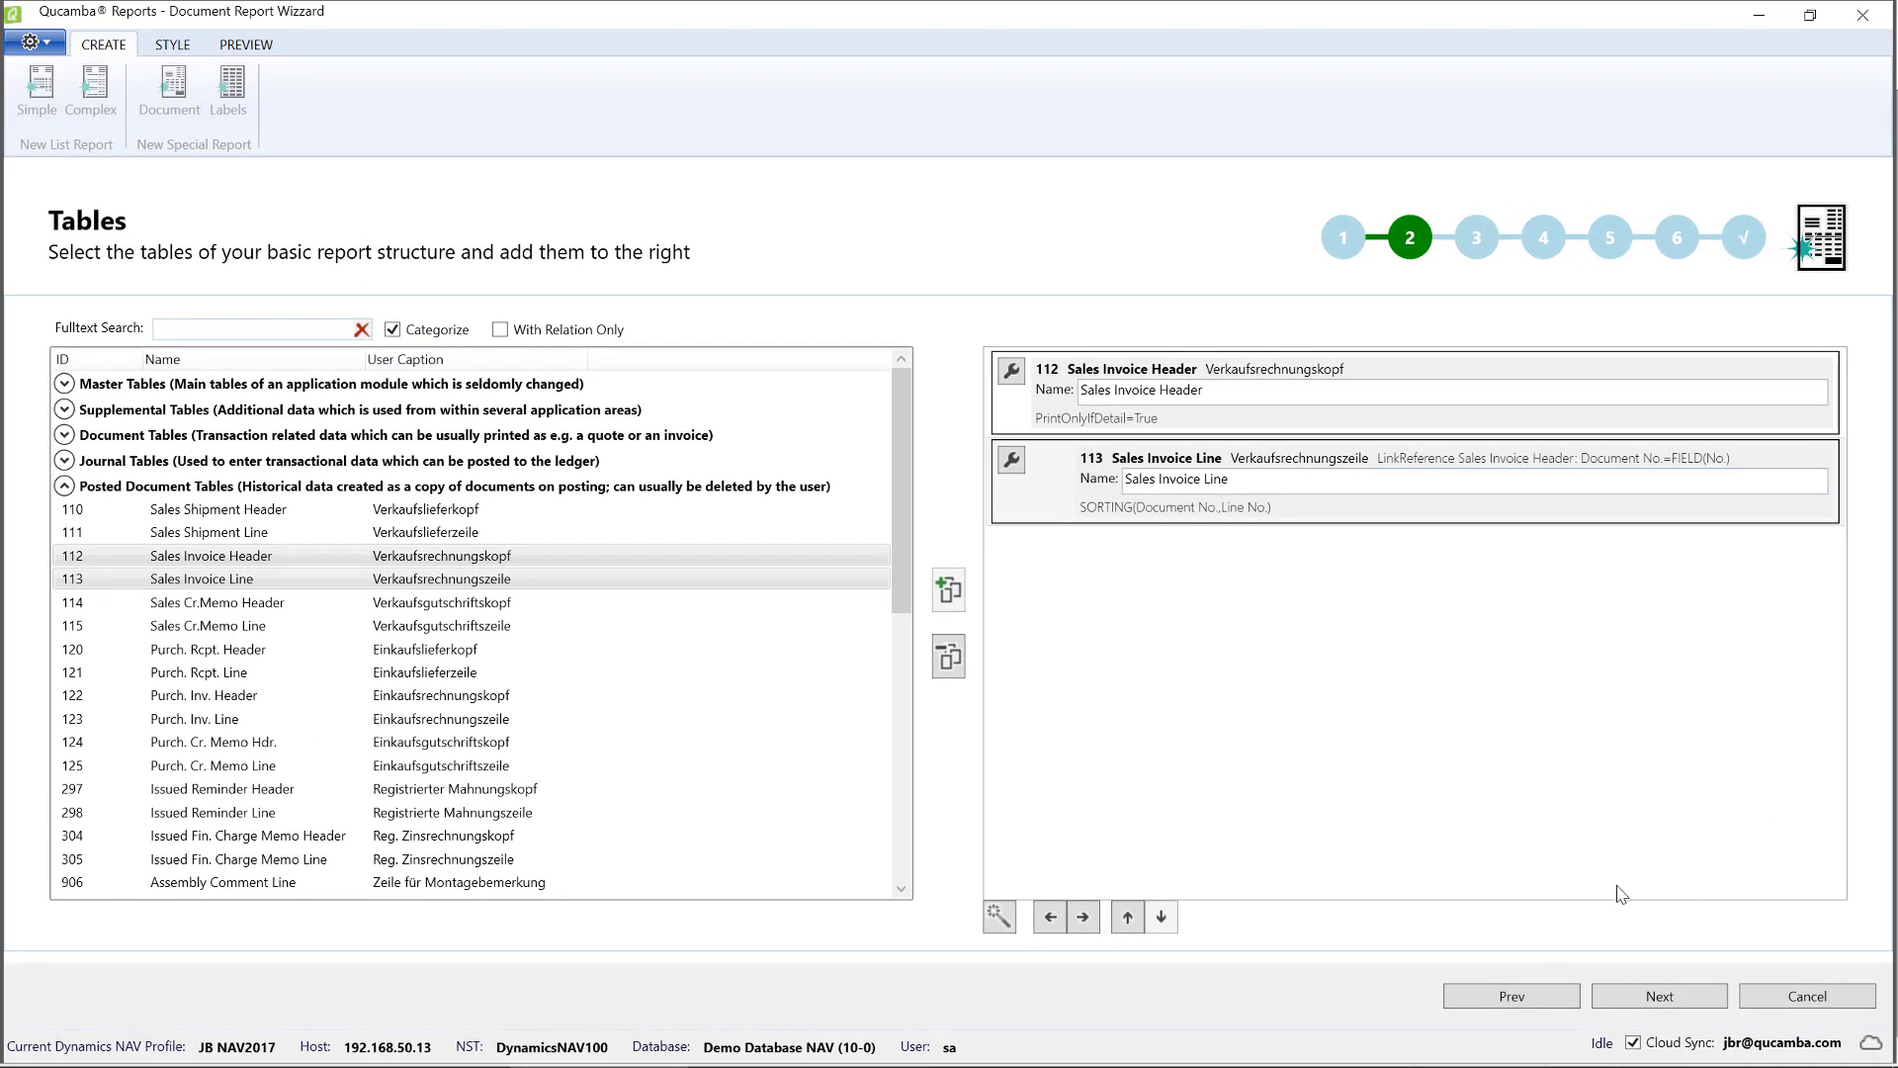
{"action": "left_click", "coordinate": [1674, 1003]}
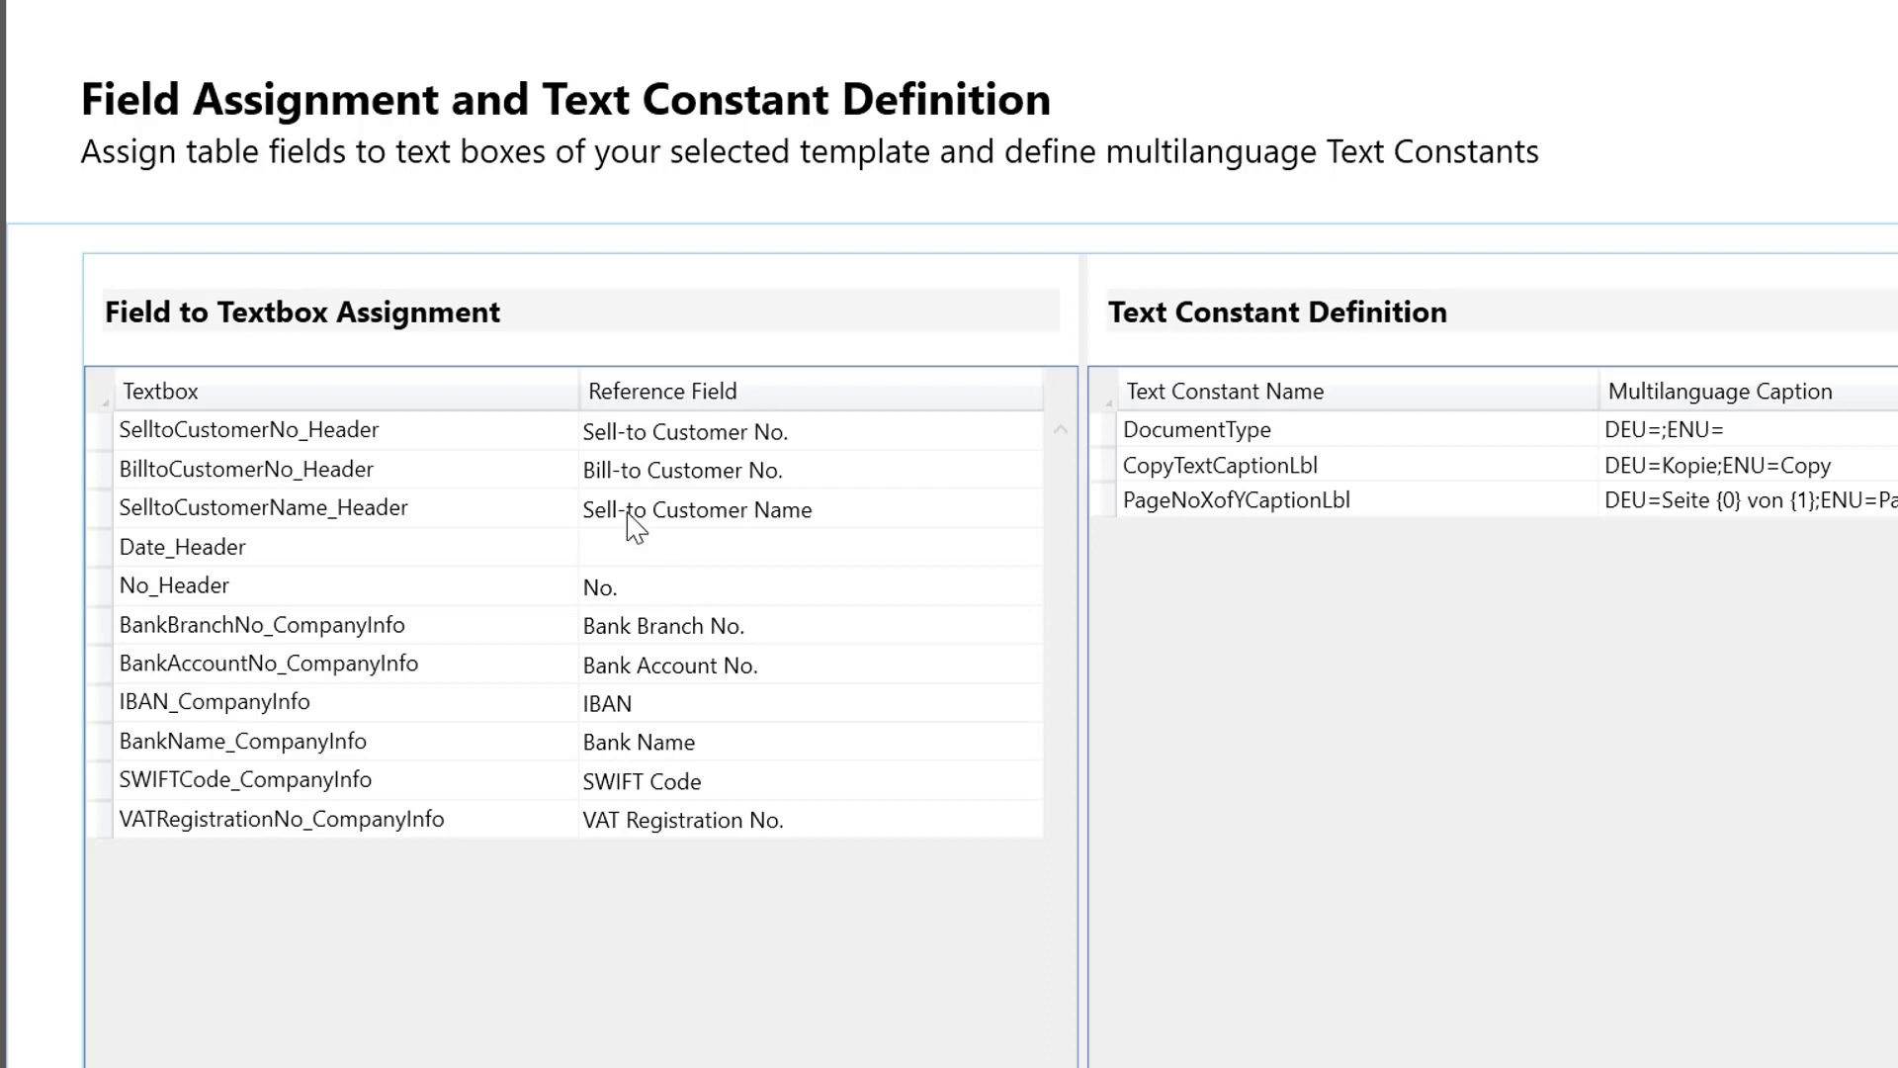
Step: Assign the Posting Date field to the Date_Header textbox
{"action": "left_click", "coordinate": [668, 554]}
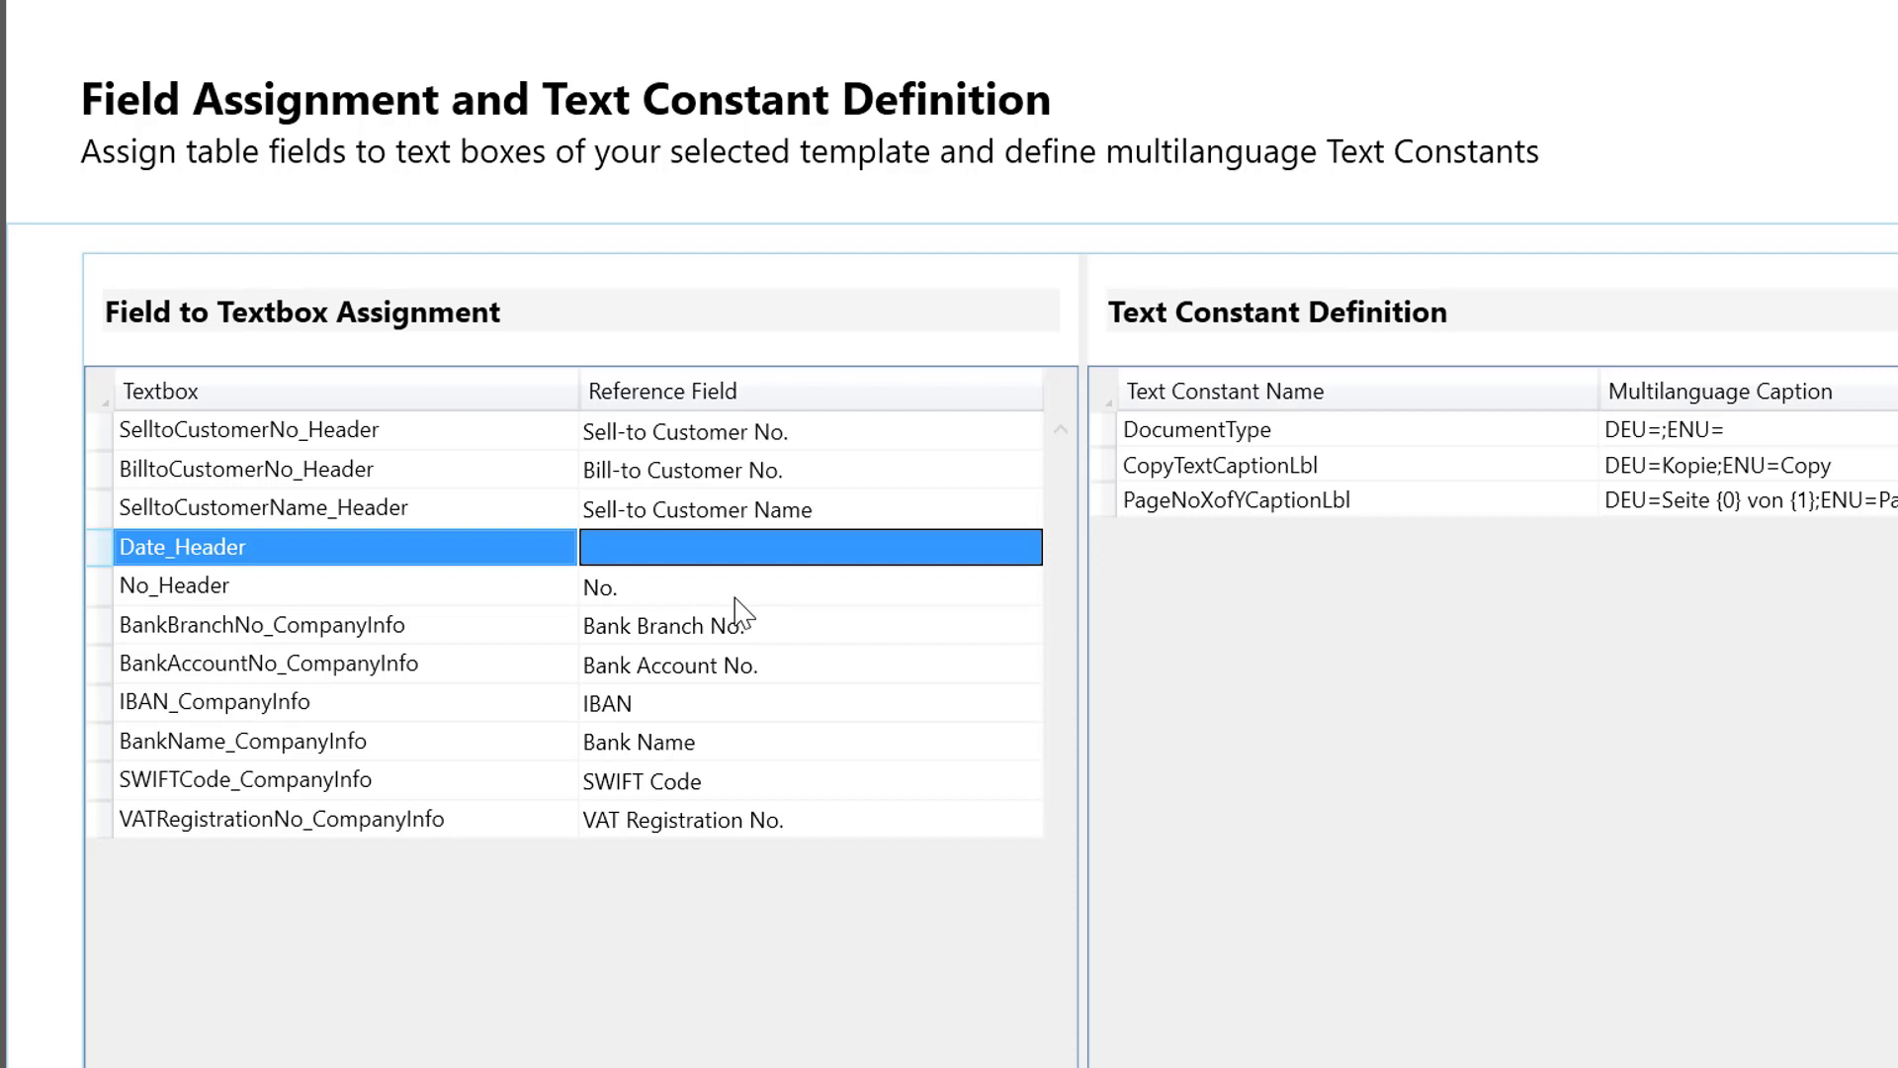
{"action": "left_click", "coordinate": [712, 549]}
{"action": "left_click", "coordinate": [1026, 552]}
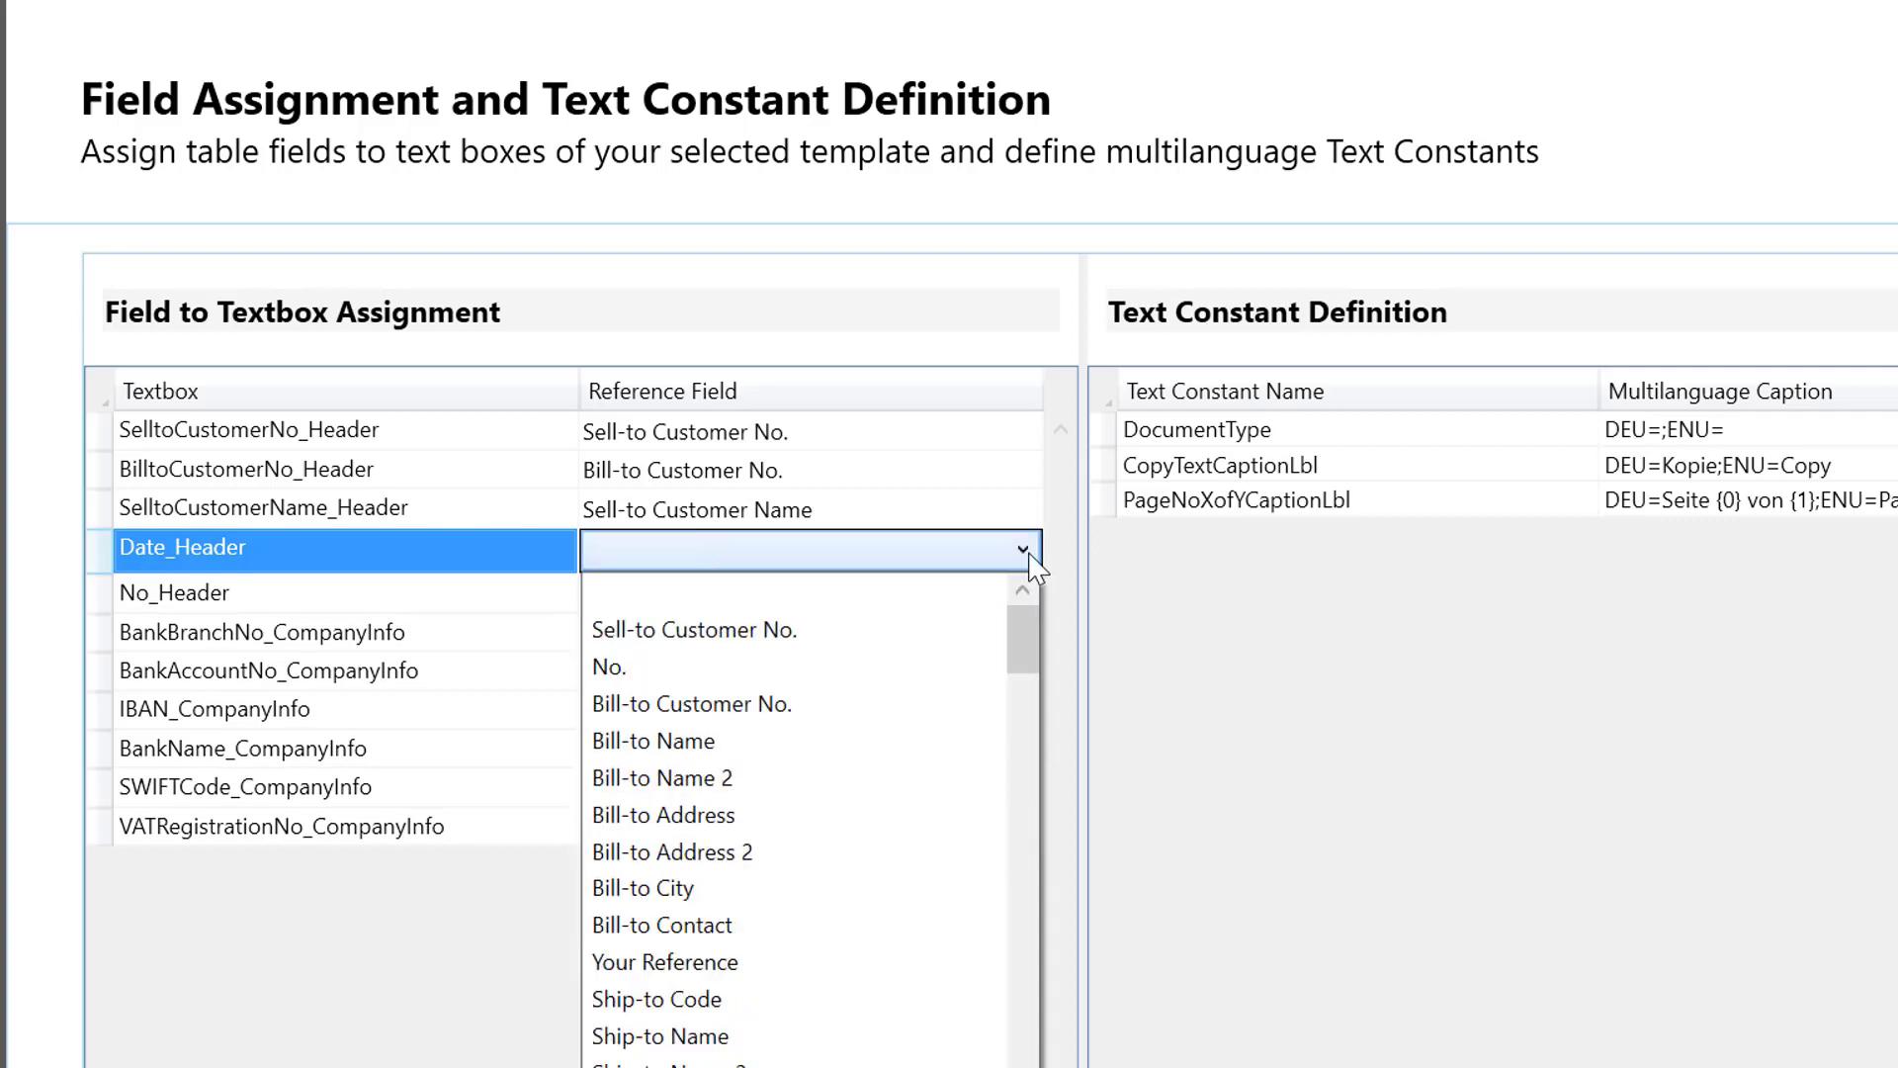
{"action": "left_click", "coordinate": [692, 556]}
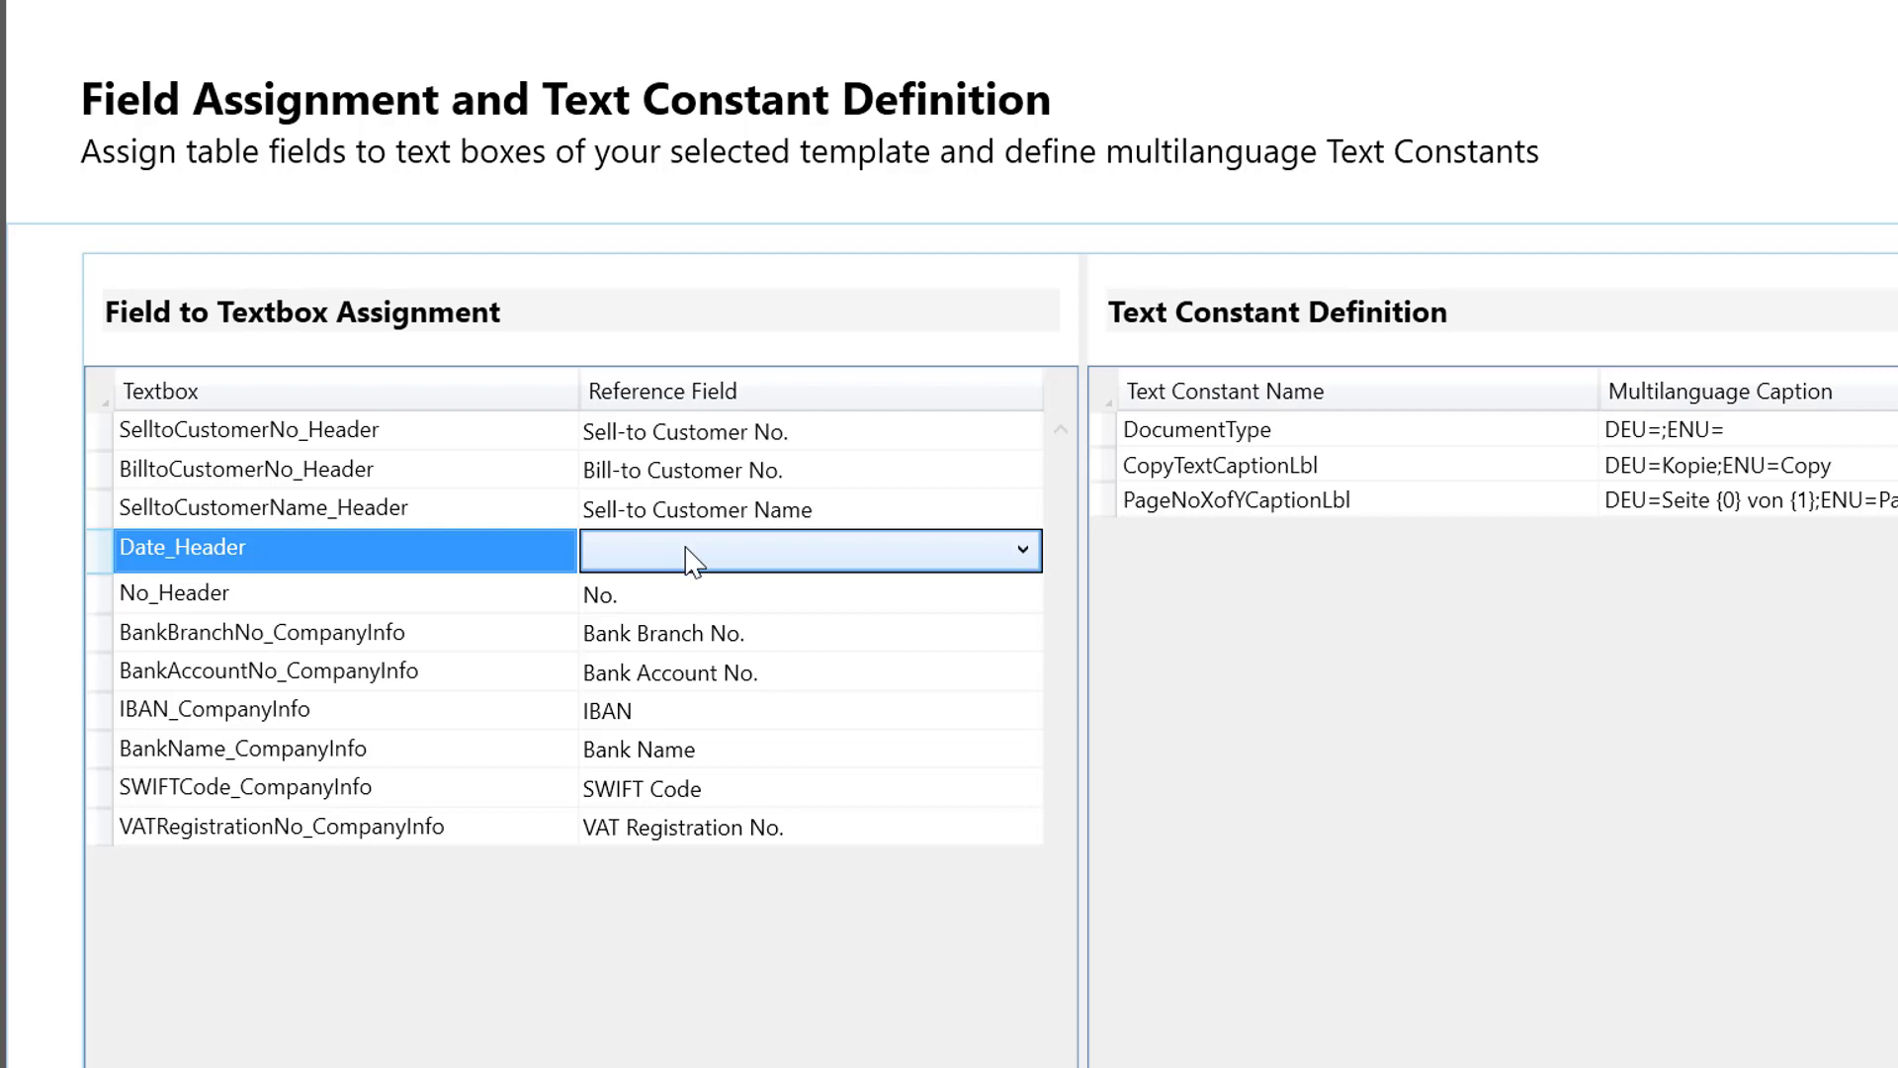
{"action": "key", "text": "p"}
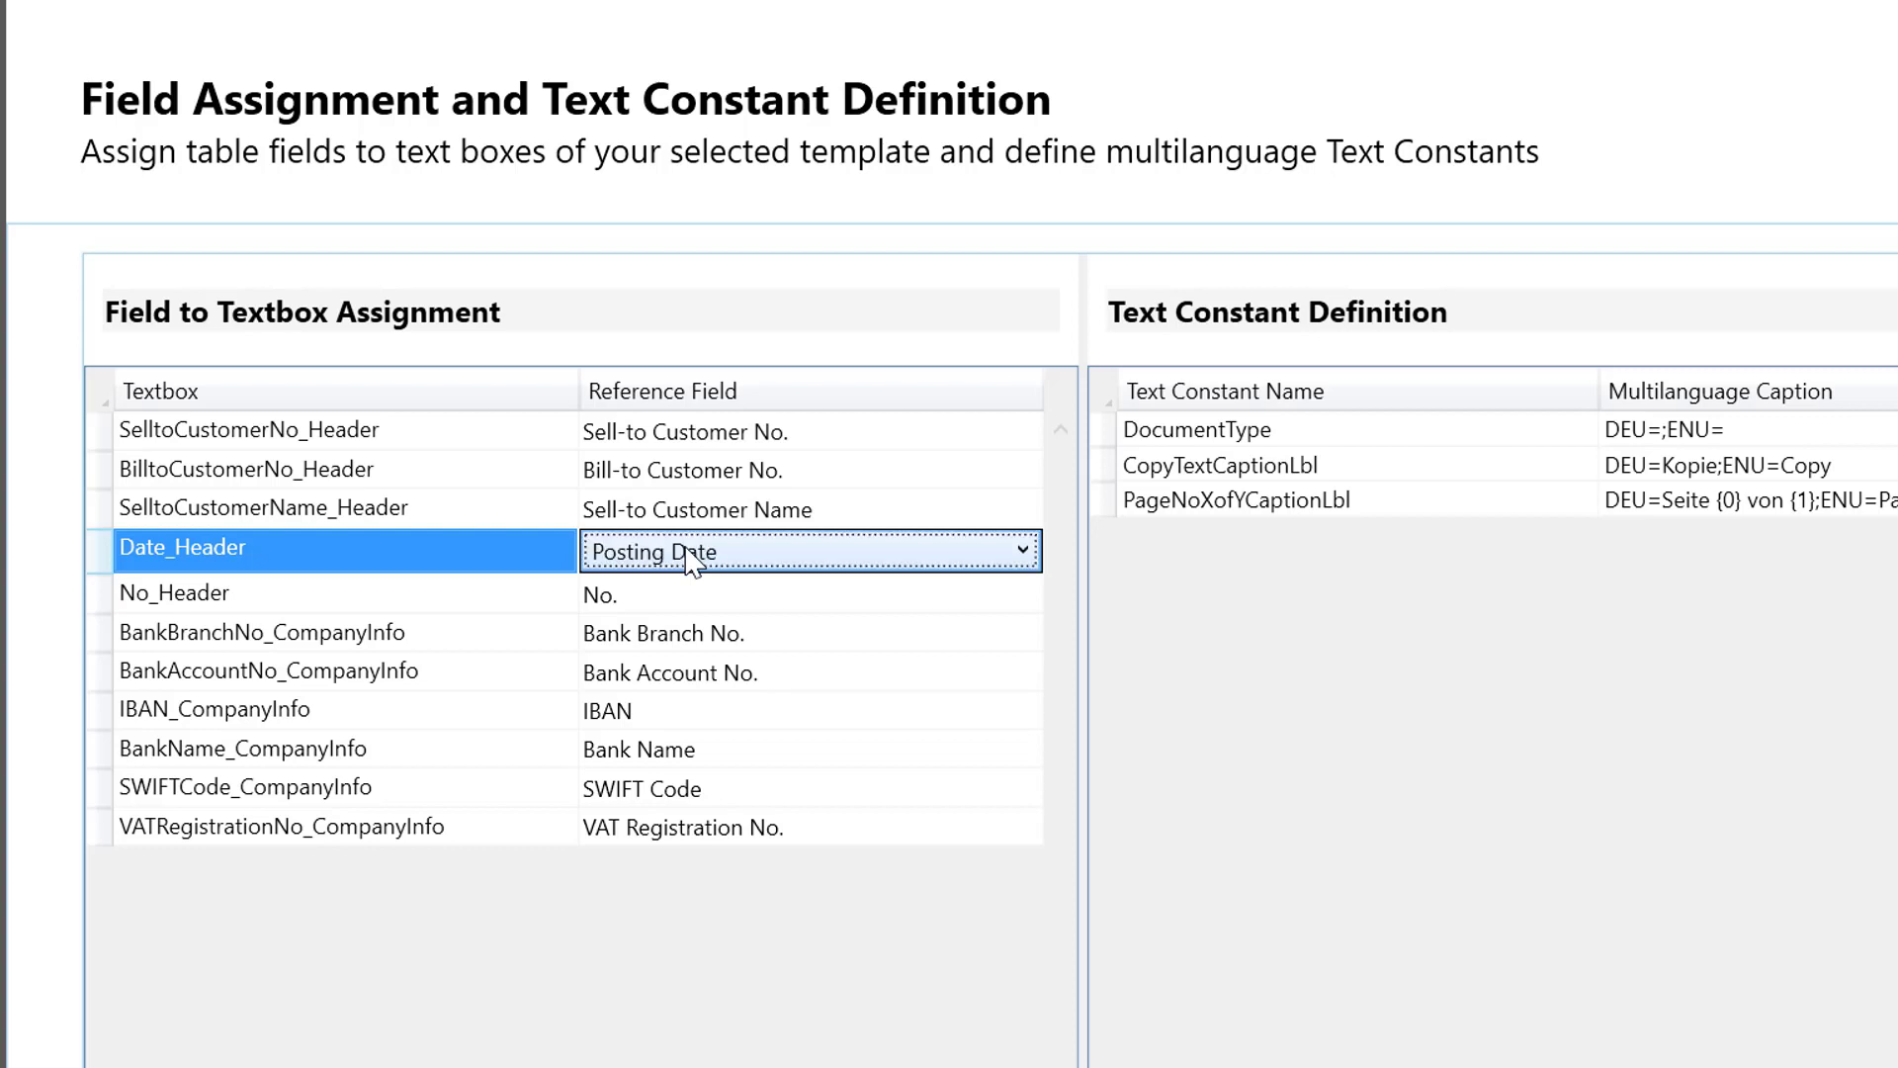
{"action": "left_click", "coordinate": [796, 642]}
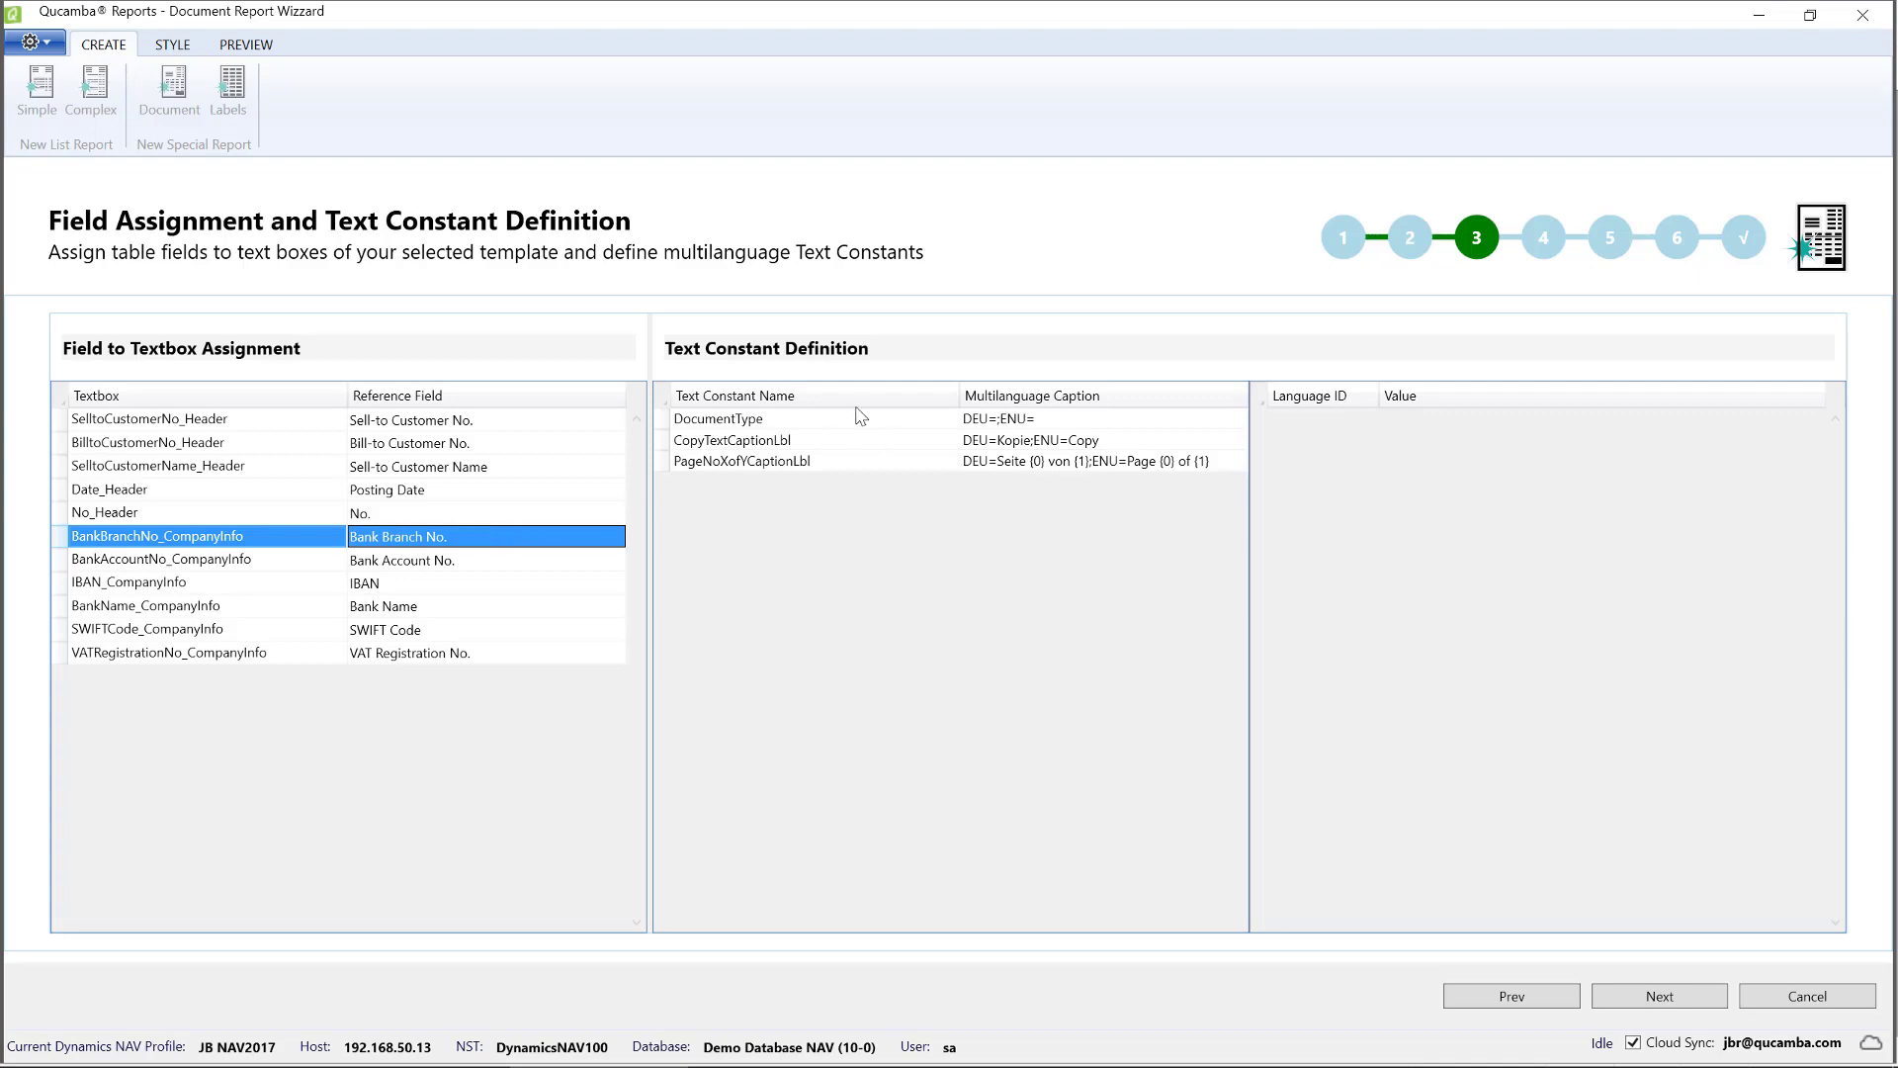
Step: Define the DocumentType text constant as "RECHNUNG" for DEU and "INVOICE" for ENU
{"action": "left_click", "coordinate": [780, 421]}
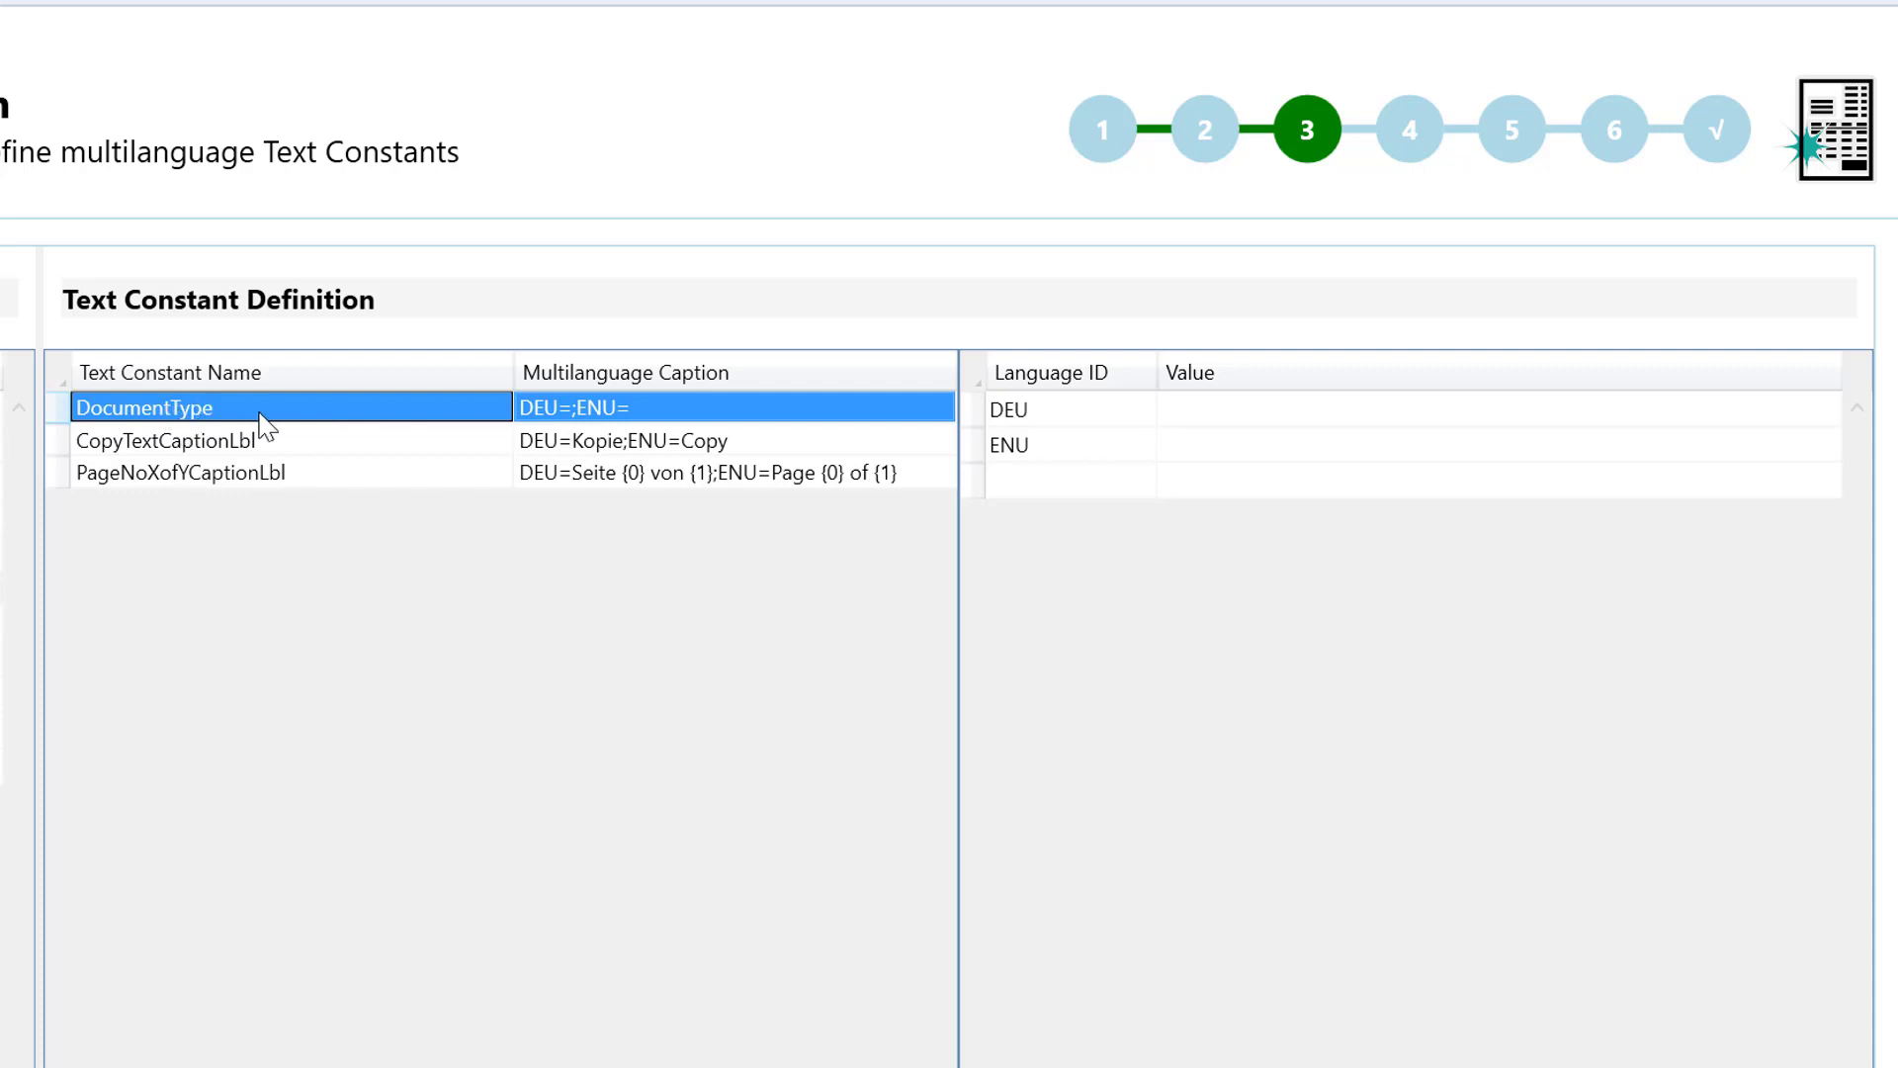
{"action": "left_click", "coordinate": [1210, 409]}
{"action": "left_click", "coordinate": [1213, 409]}
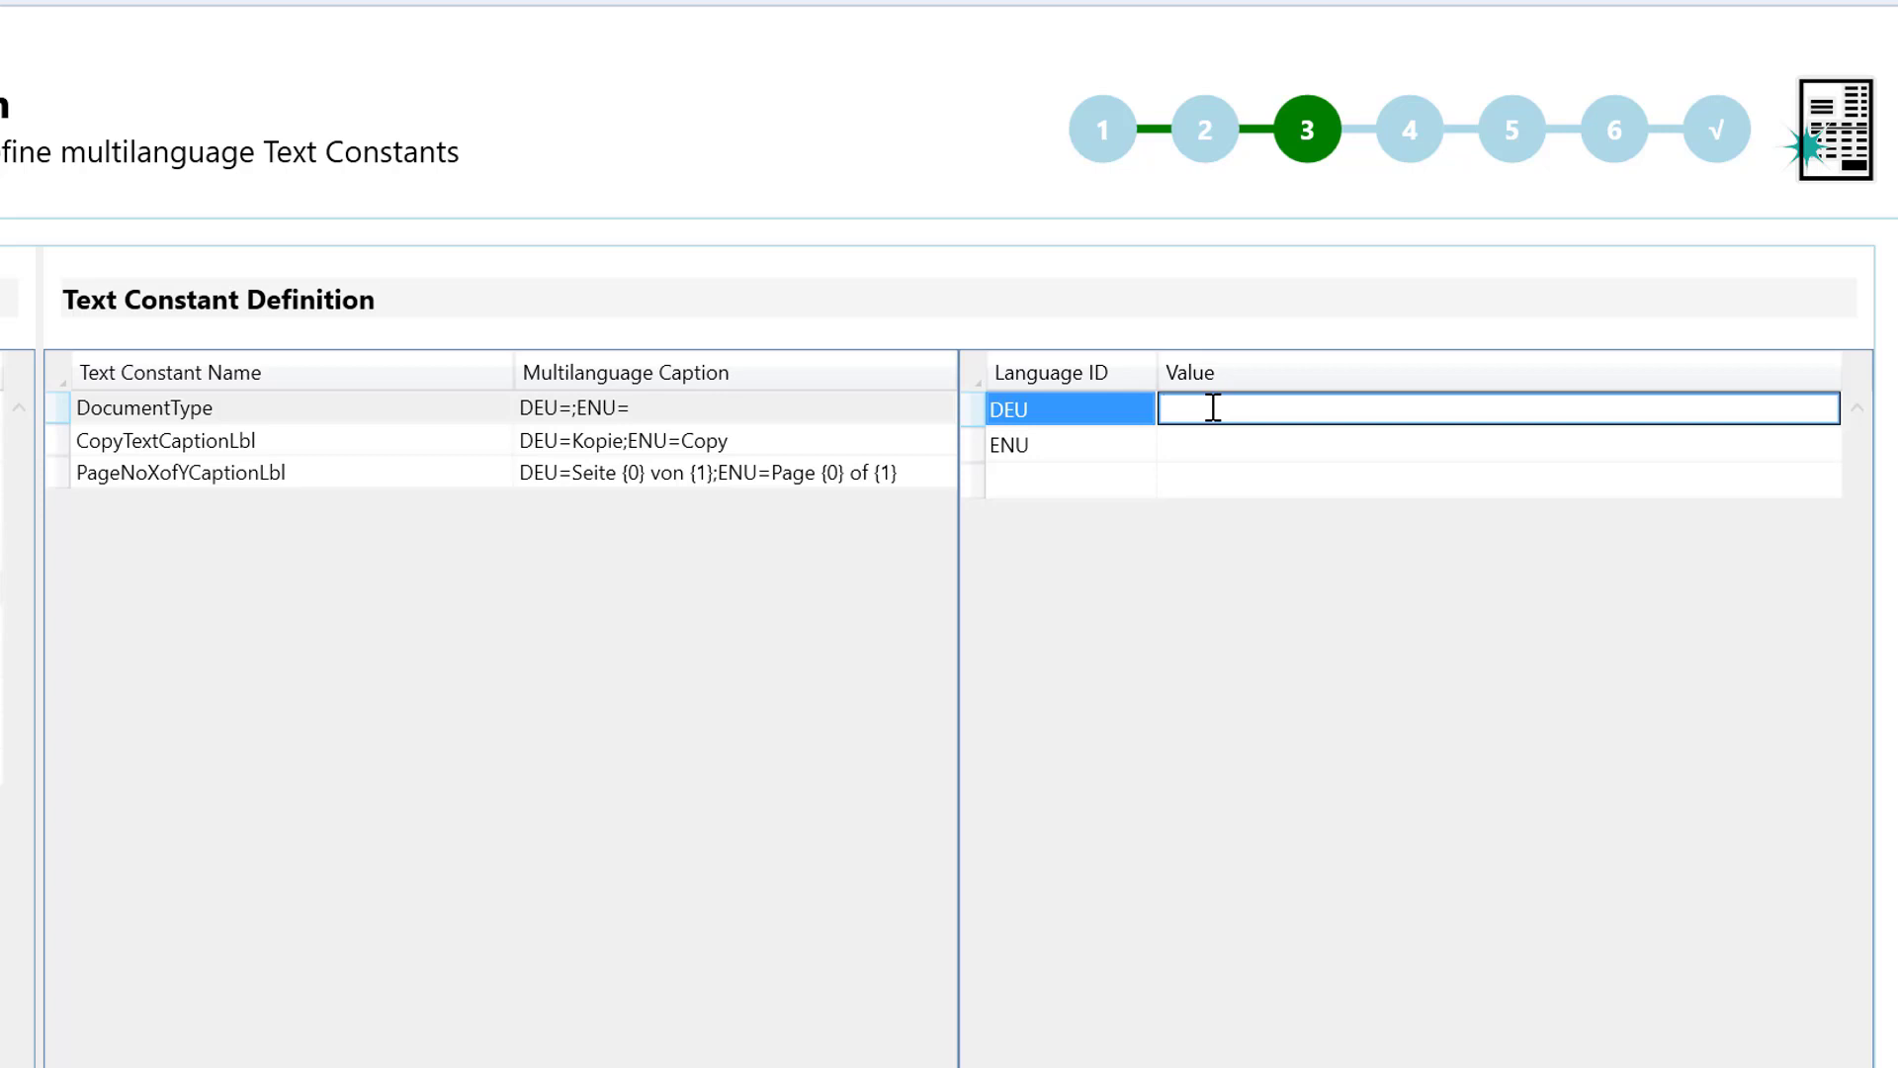
{"action": "type", "text": "RECHNUNG"}
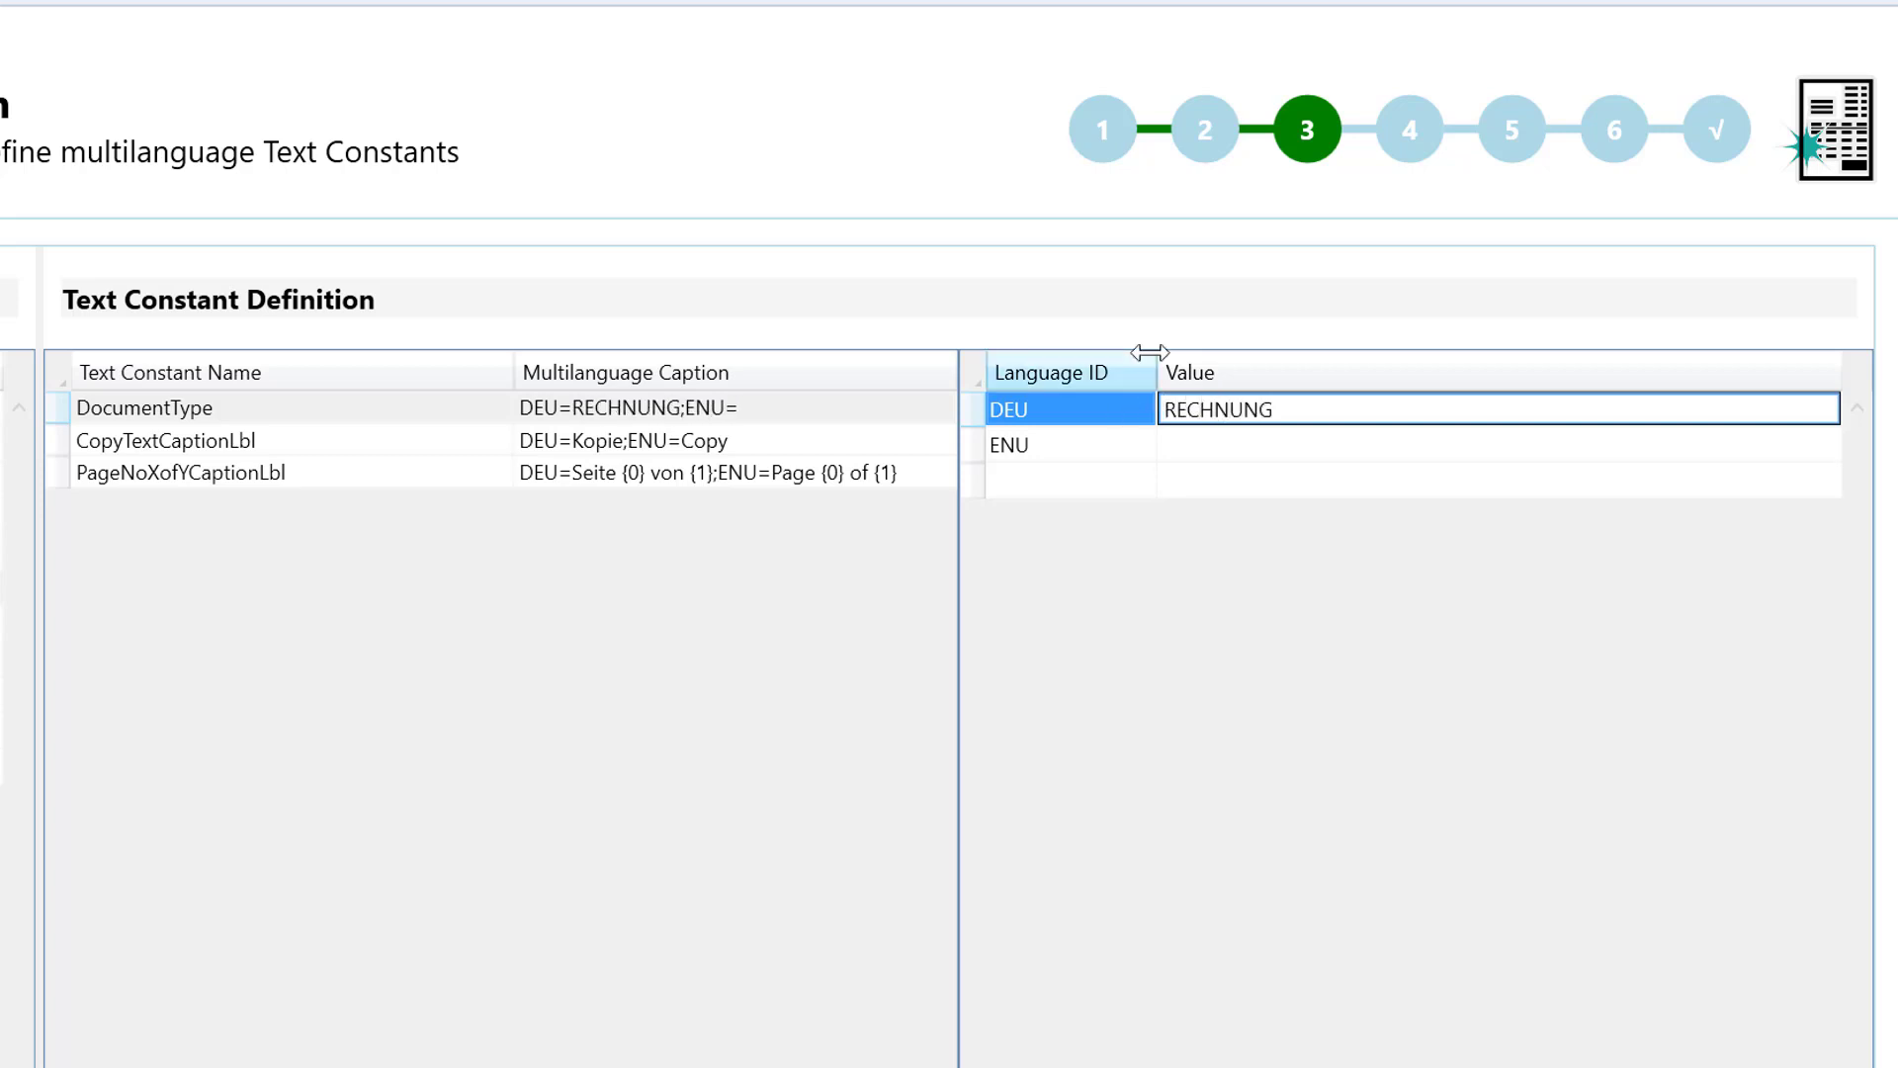
{"action": "left_click", "coordinate": [1220, 450]}
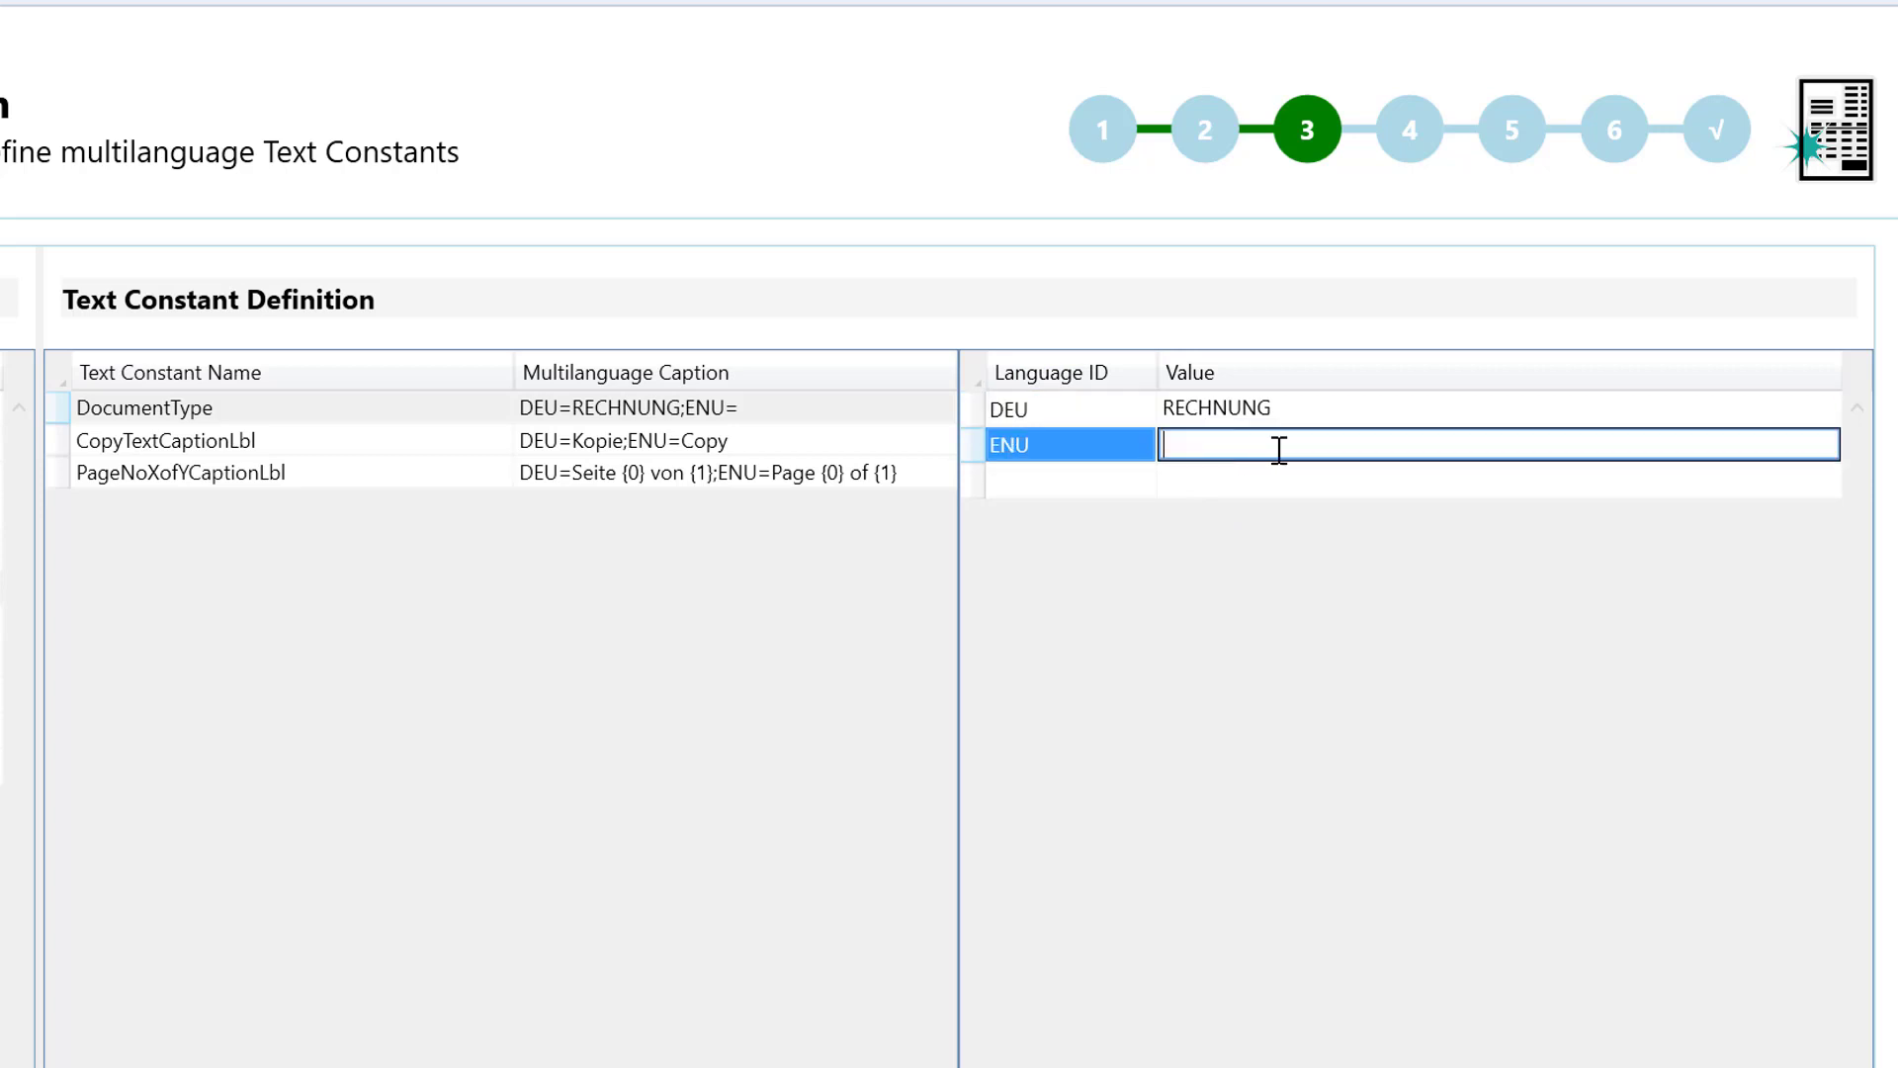
{"action": "type", "text": "INVOICE"}
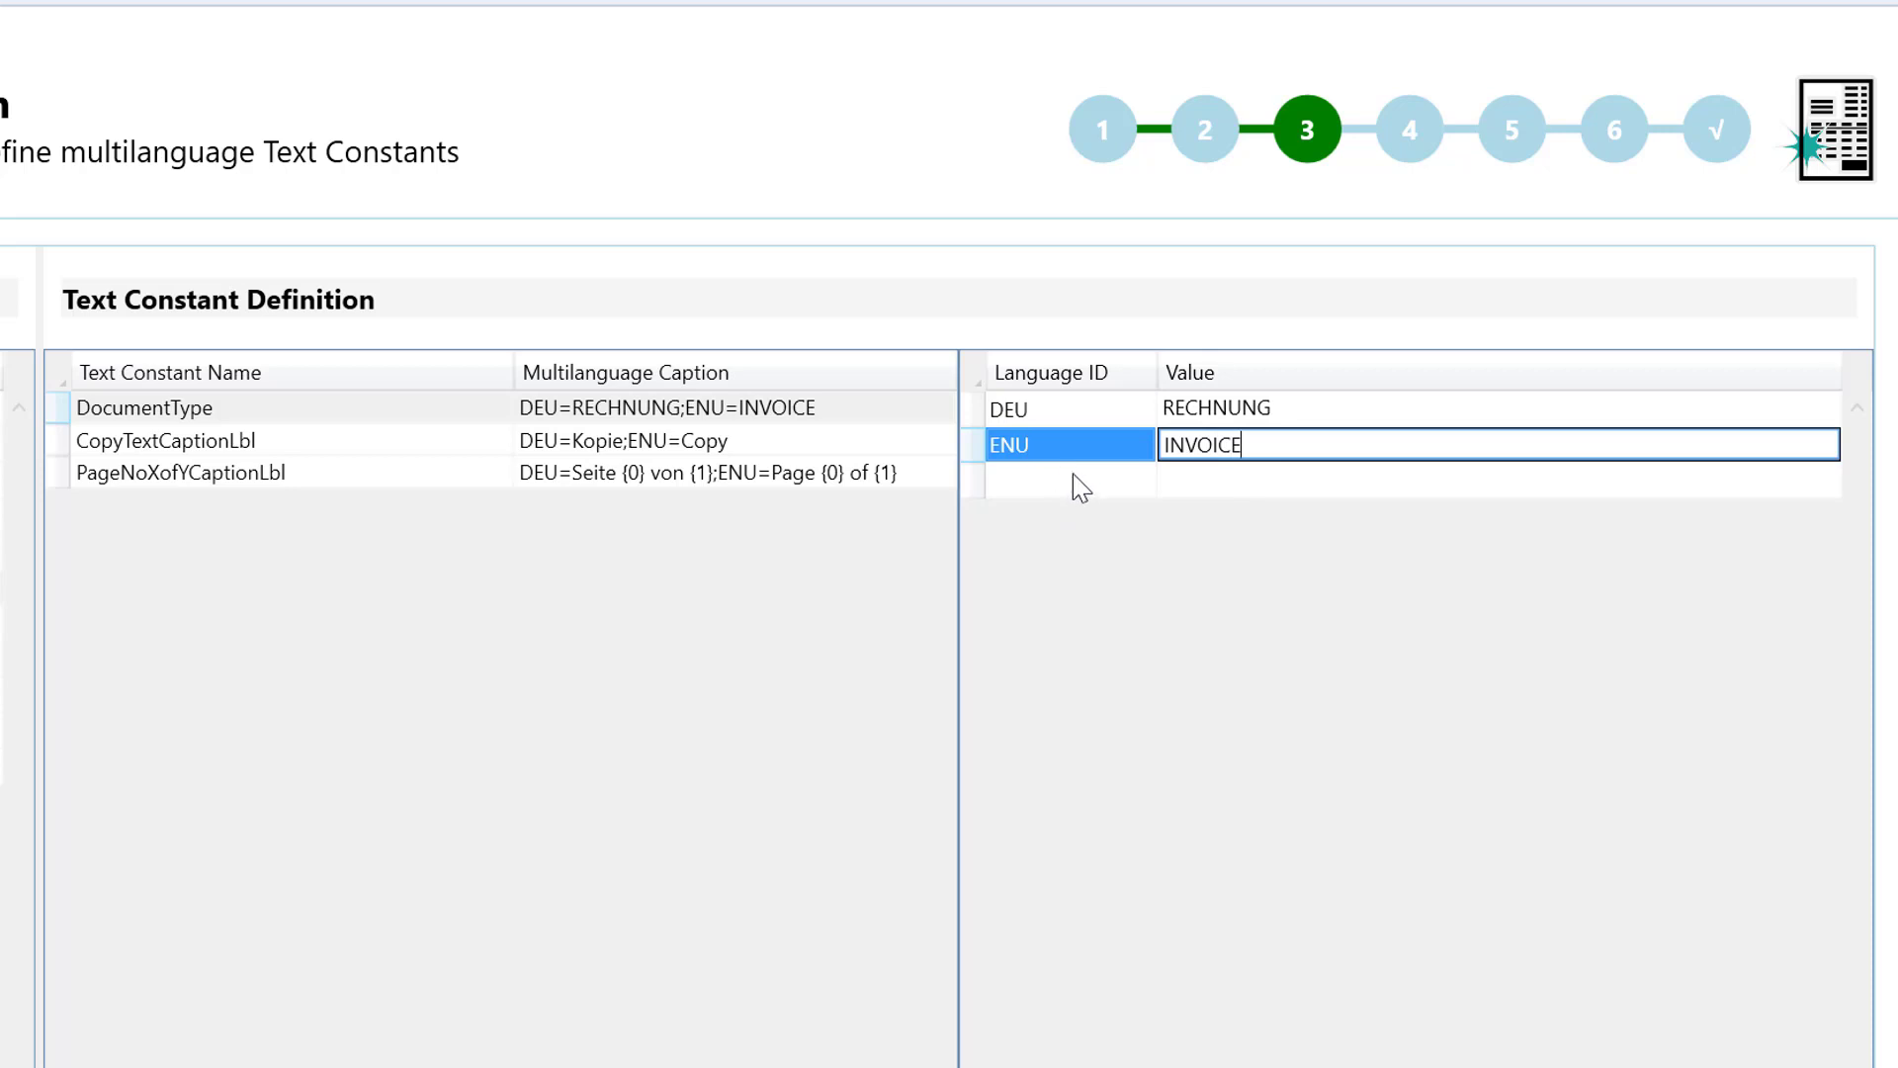
{"action": "left_click", "coordinate": [1092, 491]}
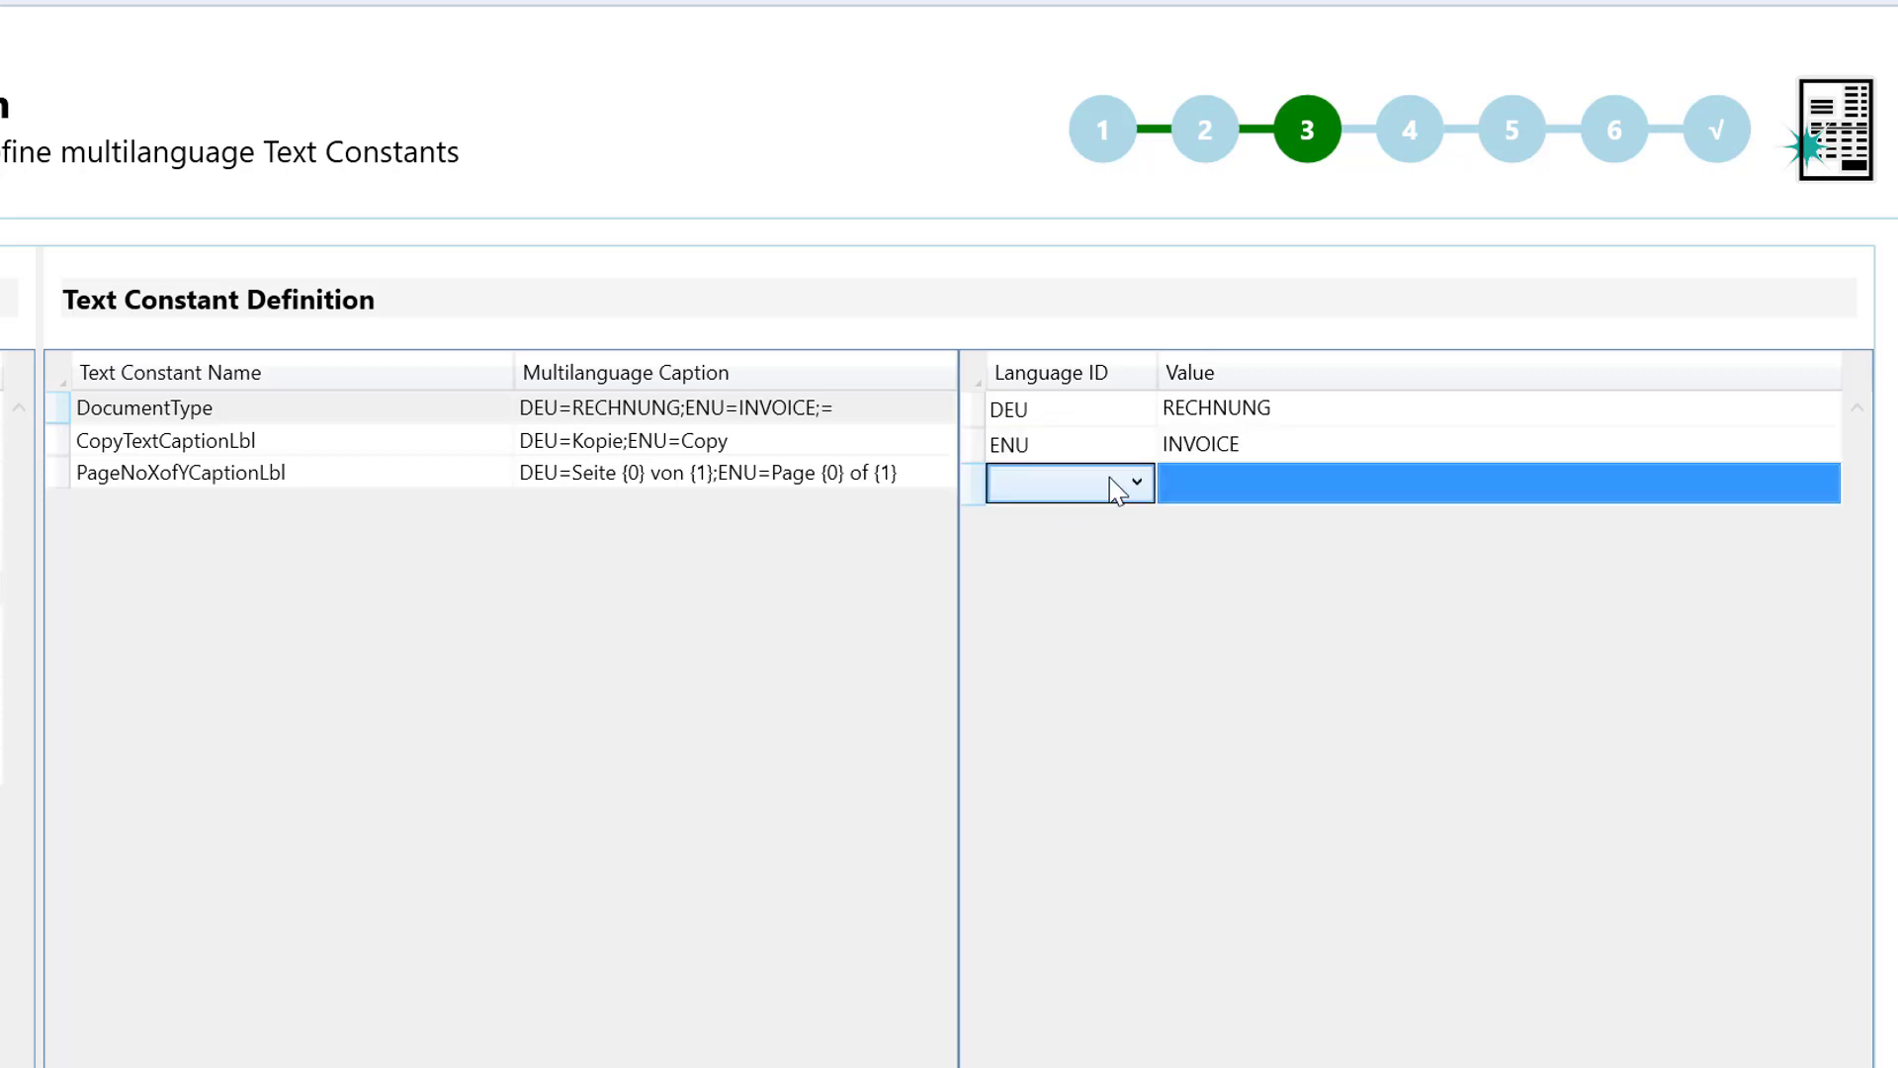
{"action": "left_click", "coordinate": [1139, 484]}
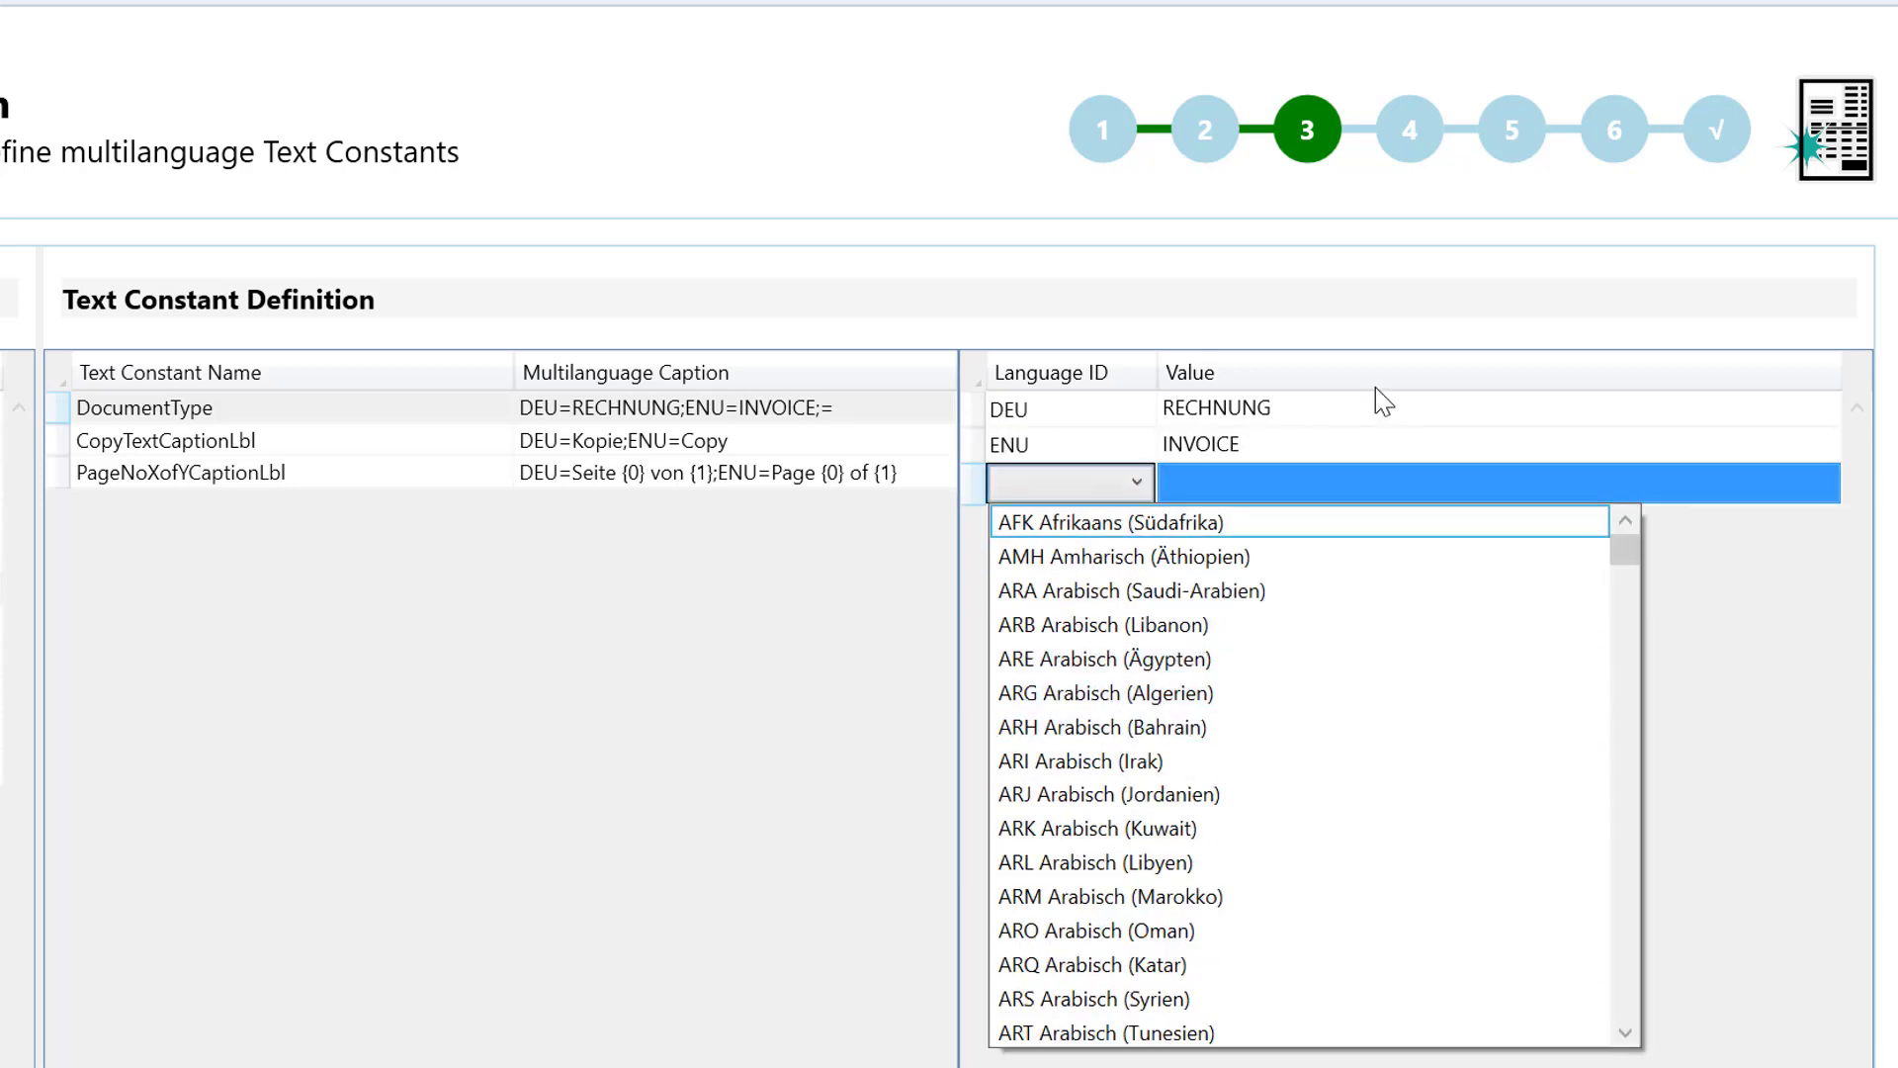
{"action": "left_click", "coordinate": [1256, 442]}
{"action": "left_click", "coordinate": [1057, 444]}
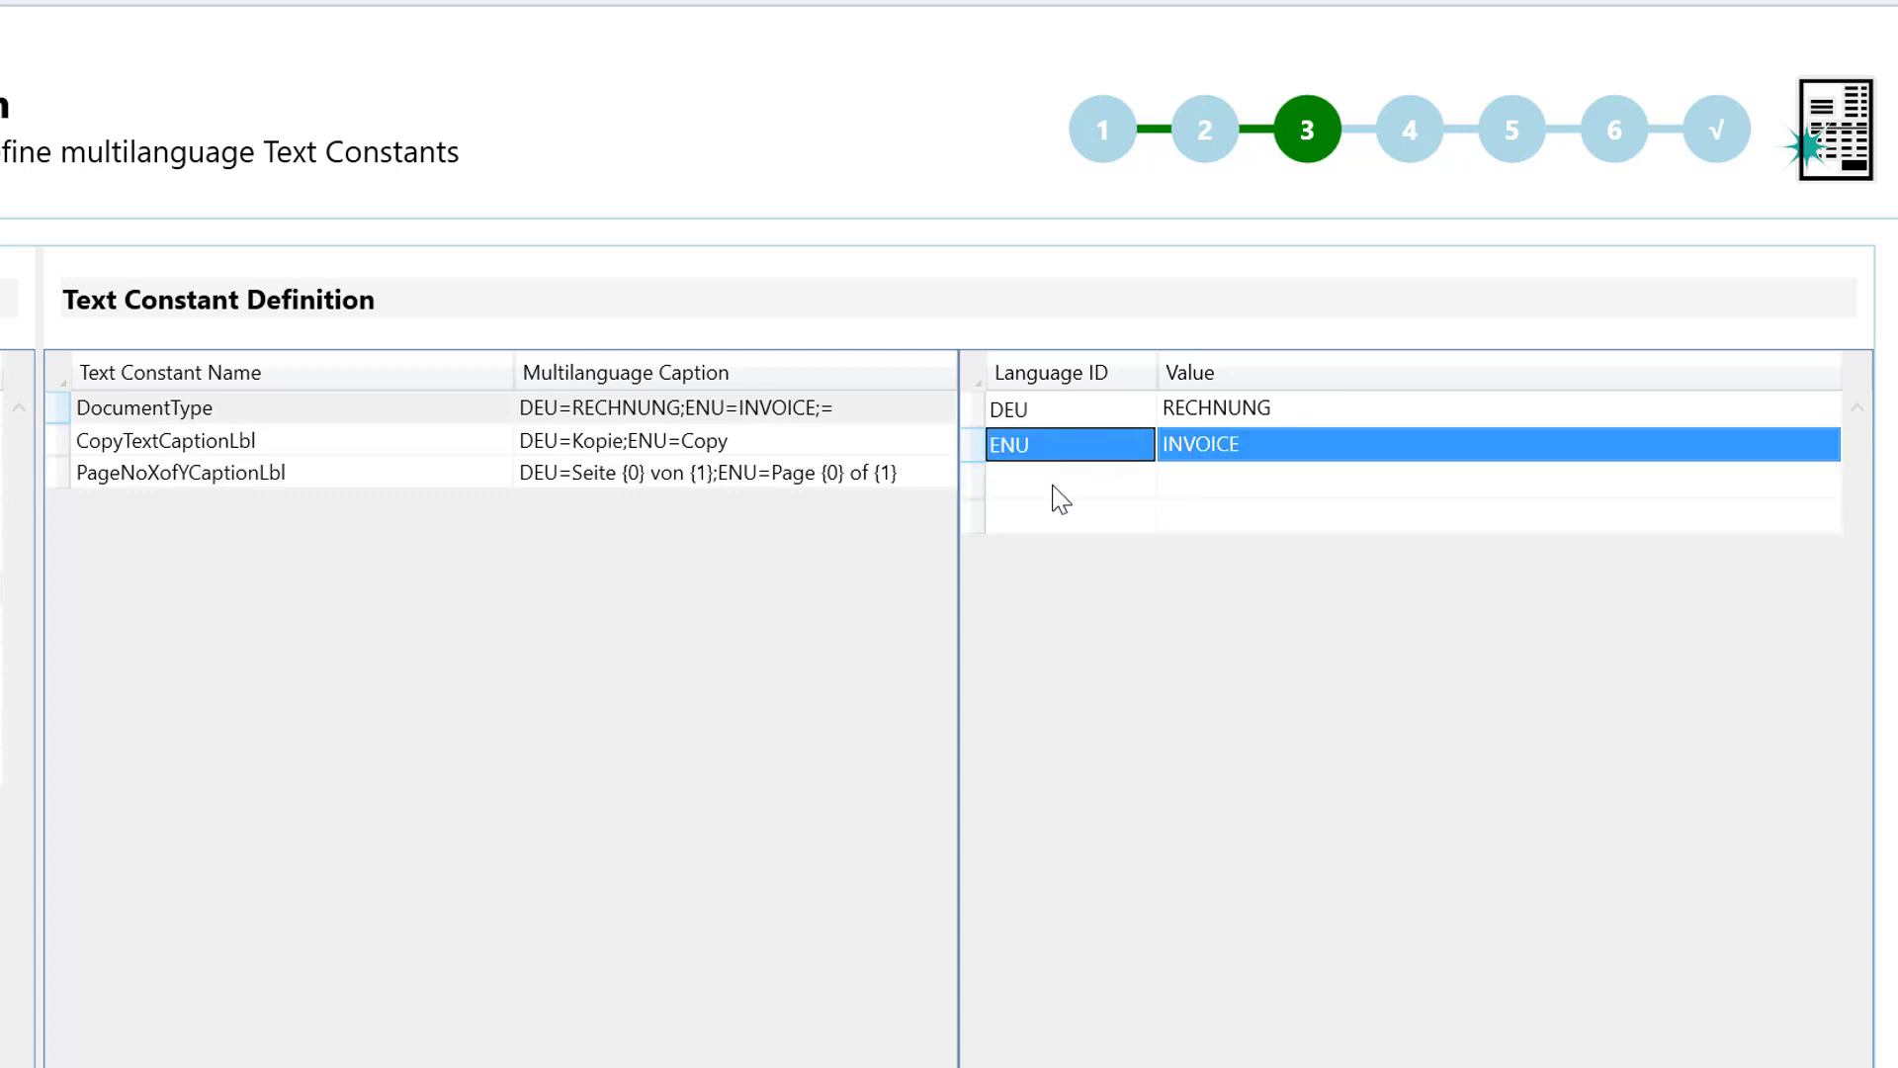
{"action": "left_click", "coordinate": [977, 485]}
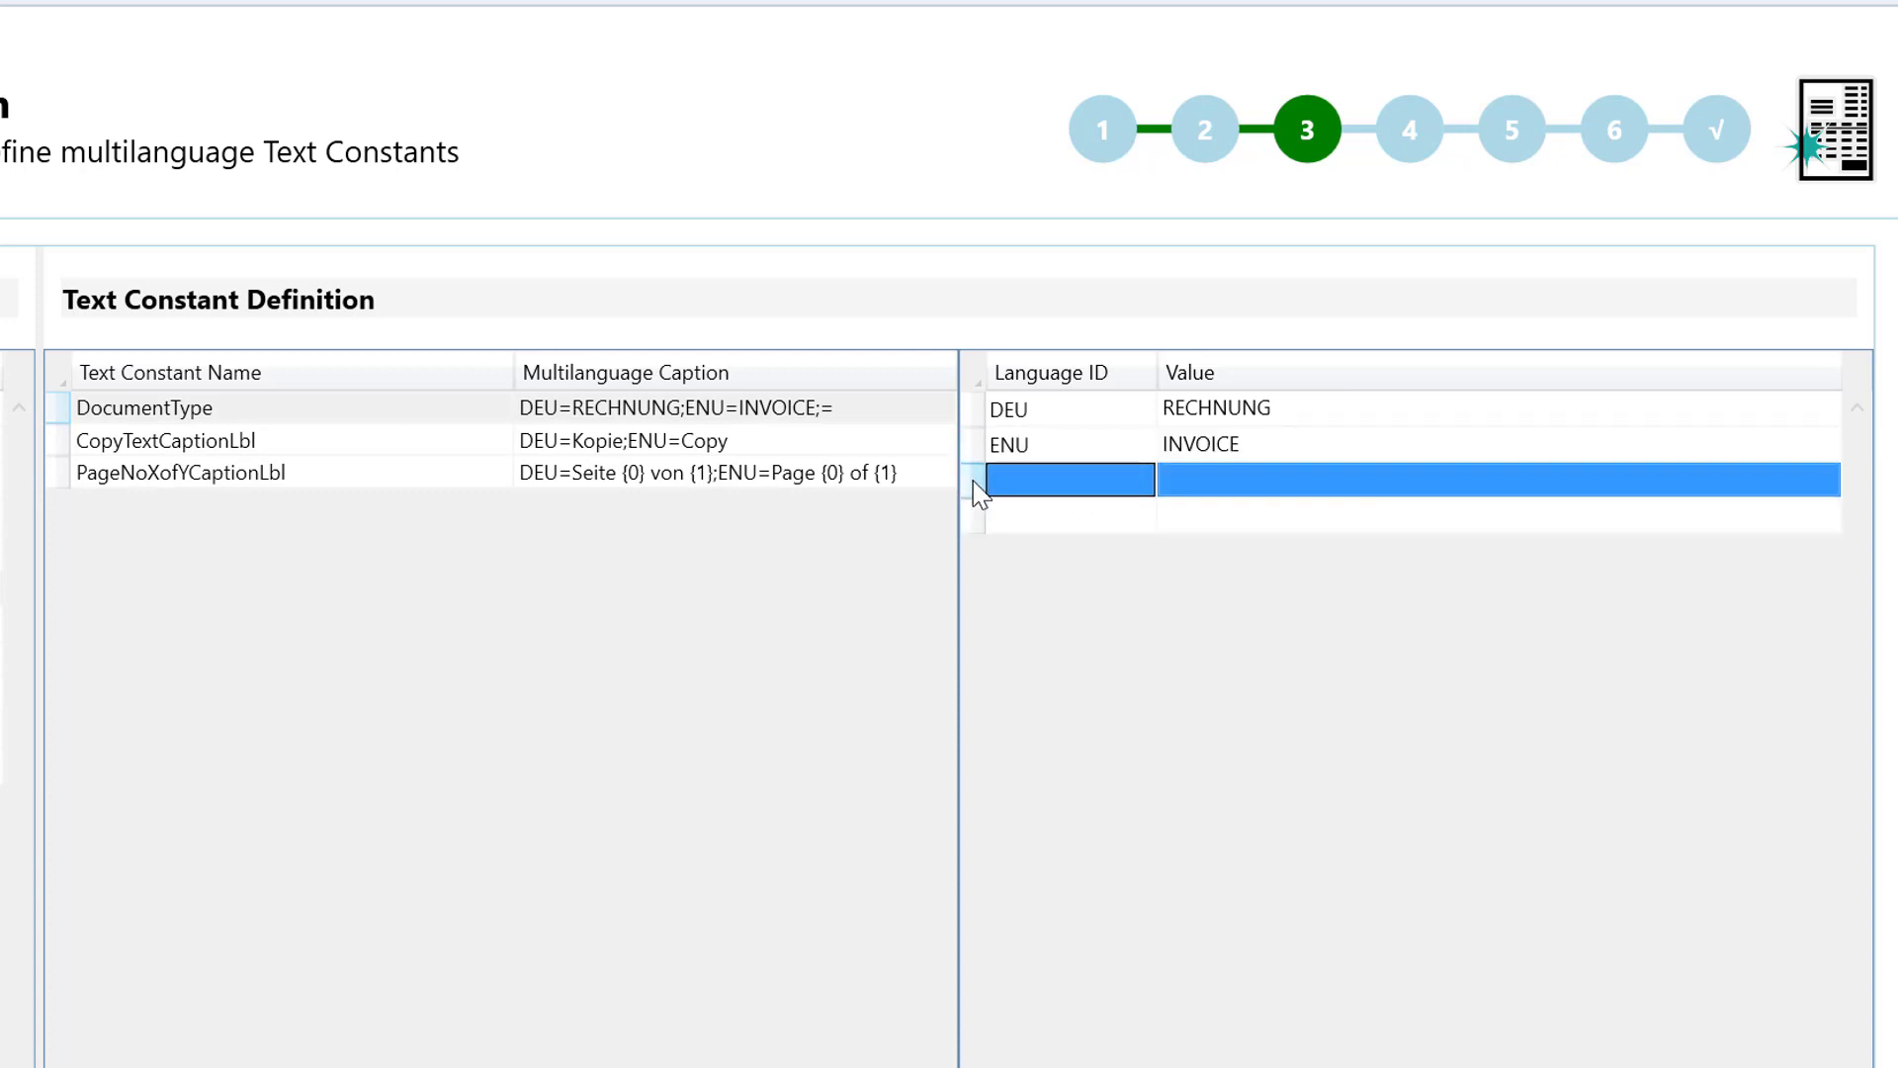
{"action": "key", "text": "Escape"}
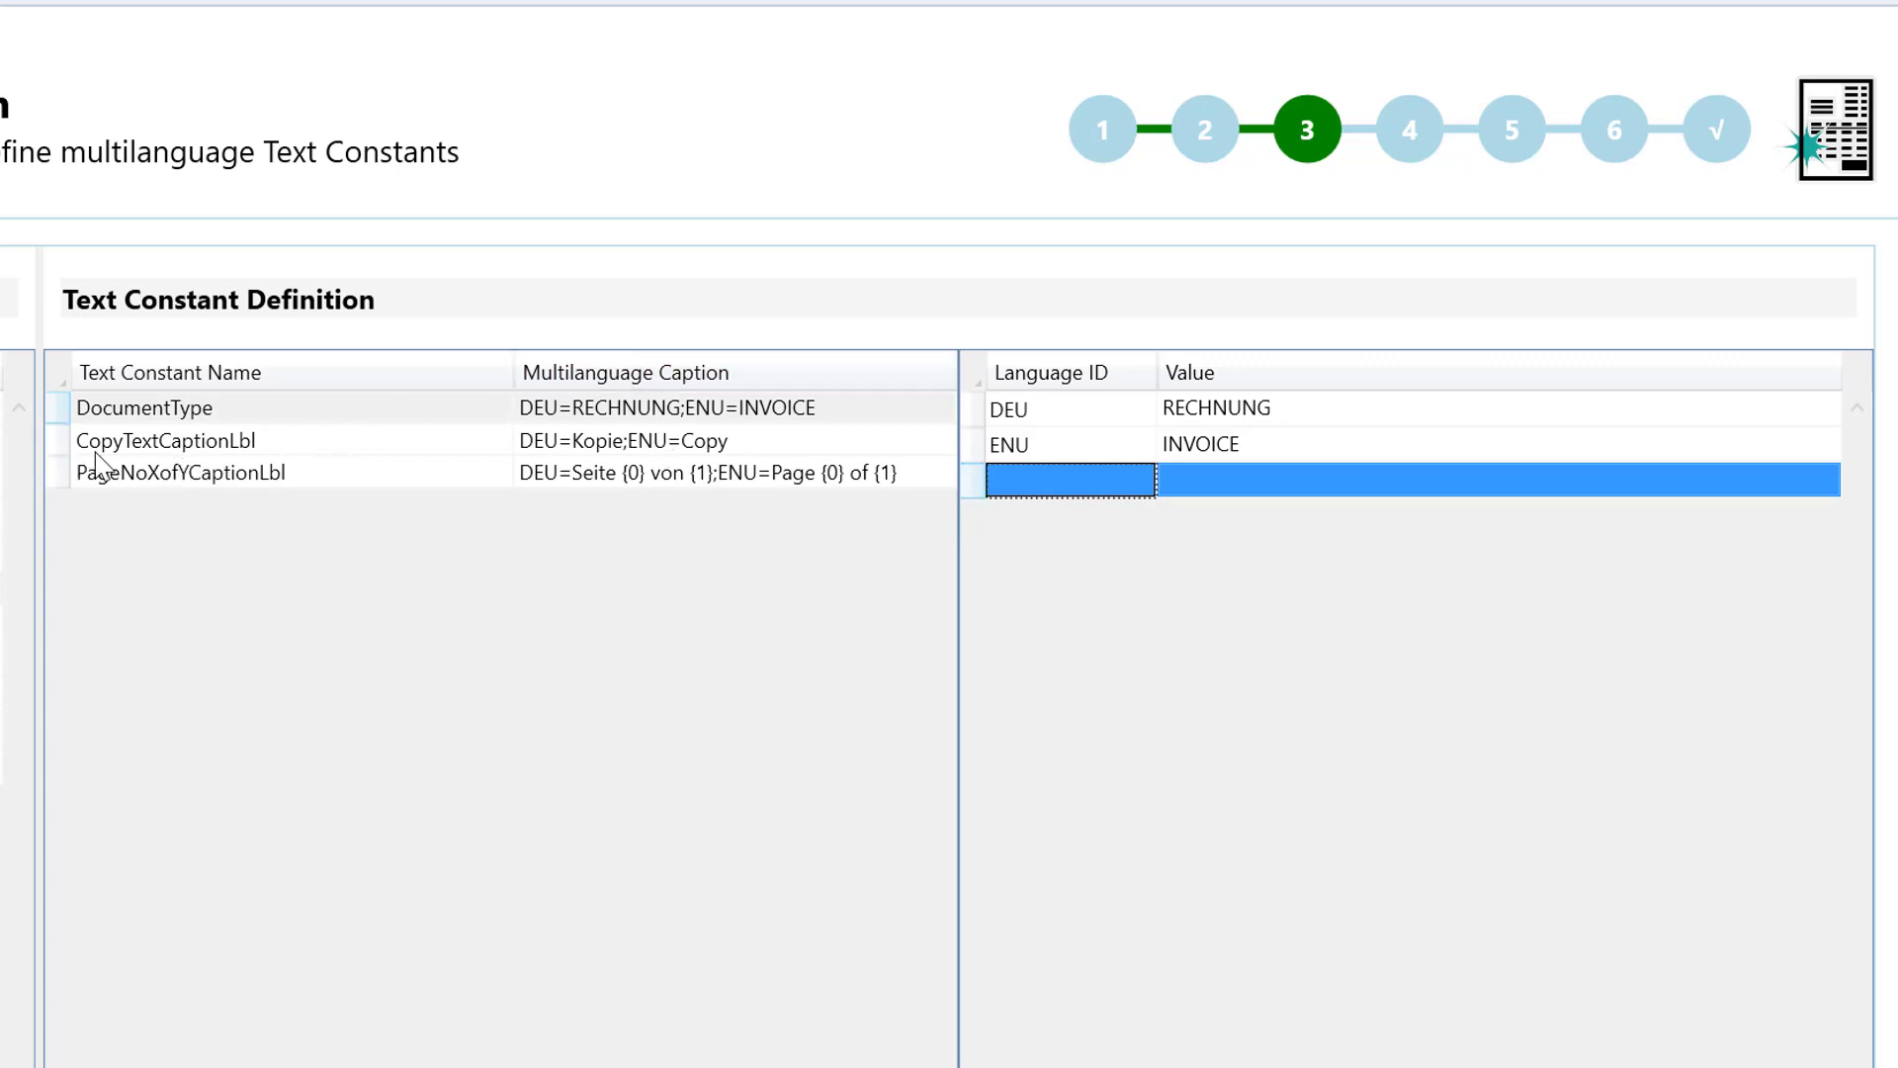
Step: Check the language values of the CopyTextCaptionLbl and PageNoXofYCaptionLbl text constants and continue to the data items
{"action": "left_click", "coordinate": [252, 447]}
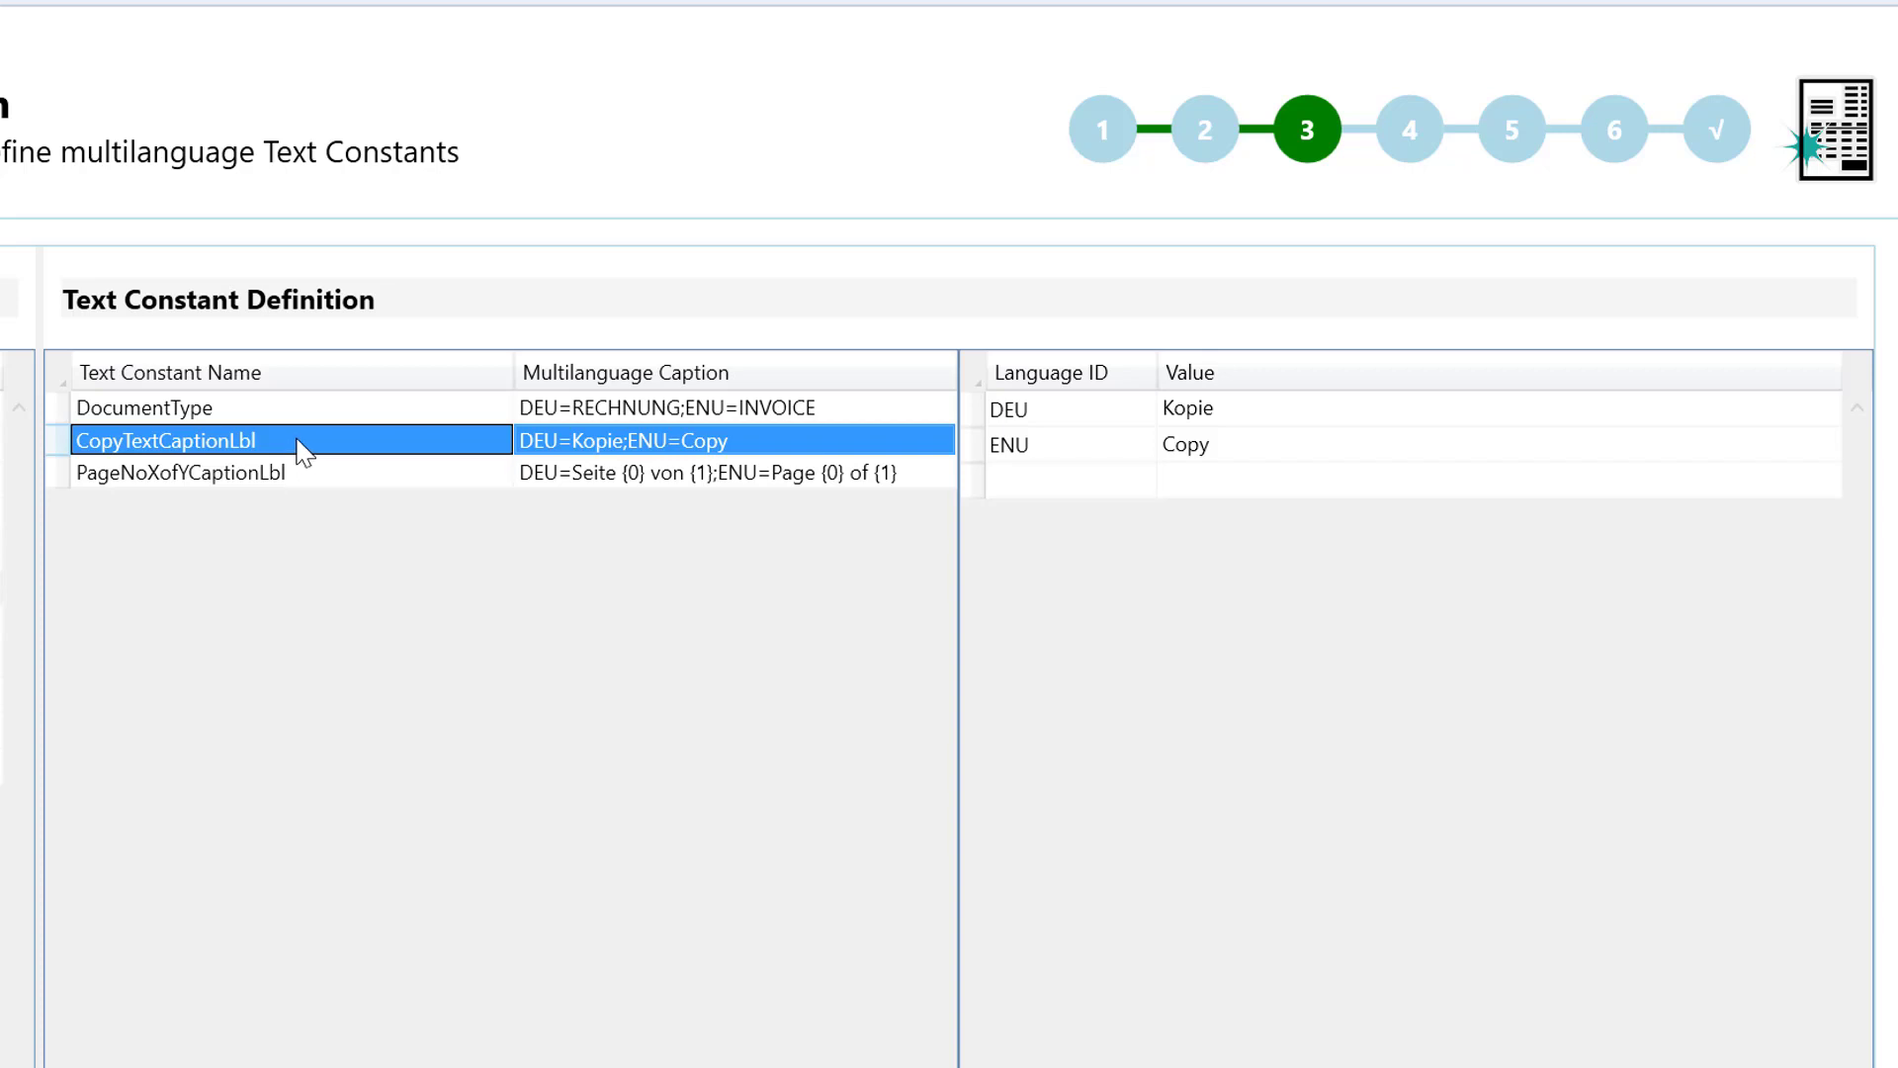
{"action": "left_click", "coordinate": [194, 485]}
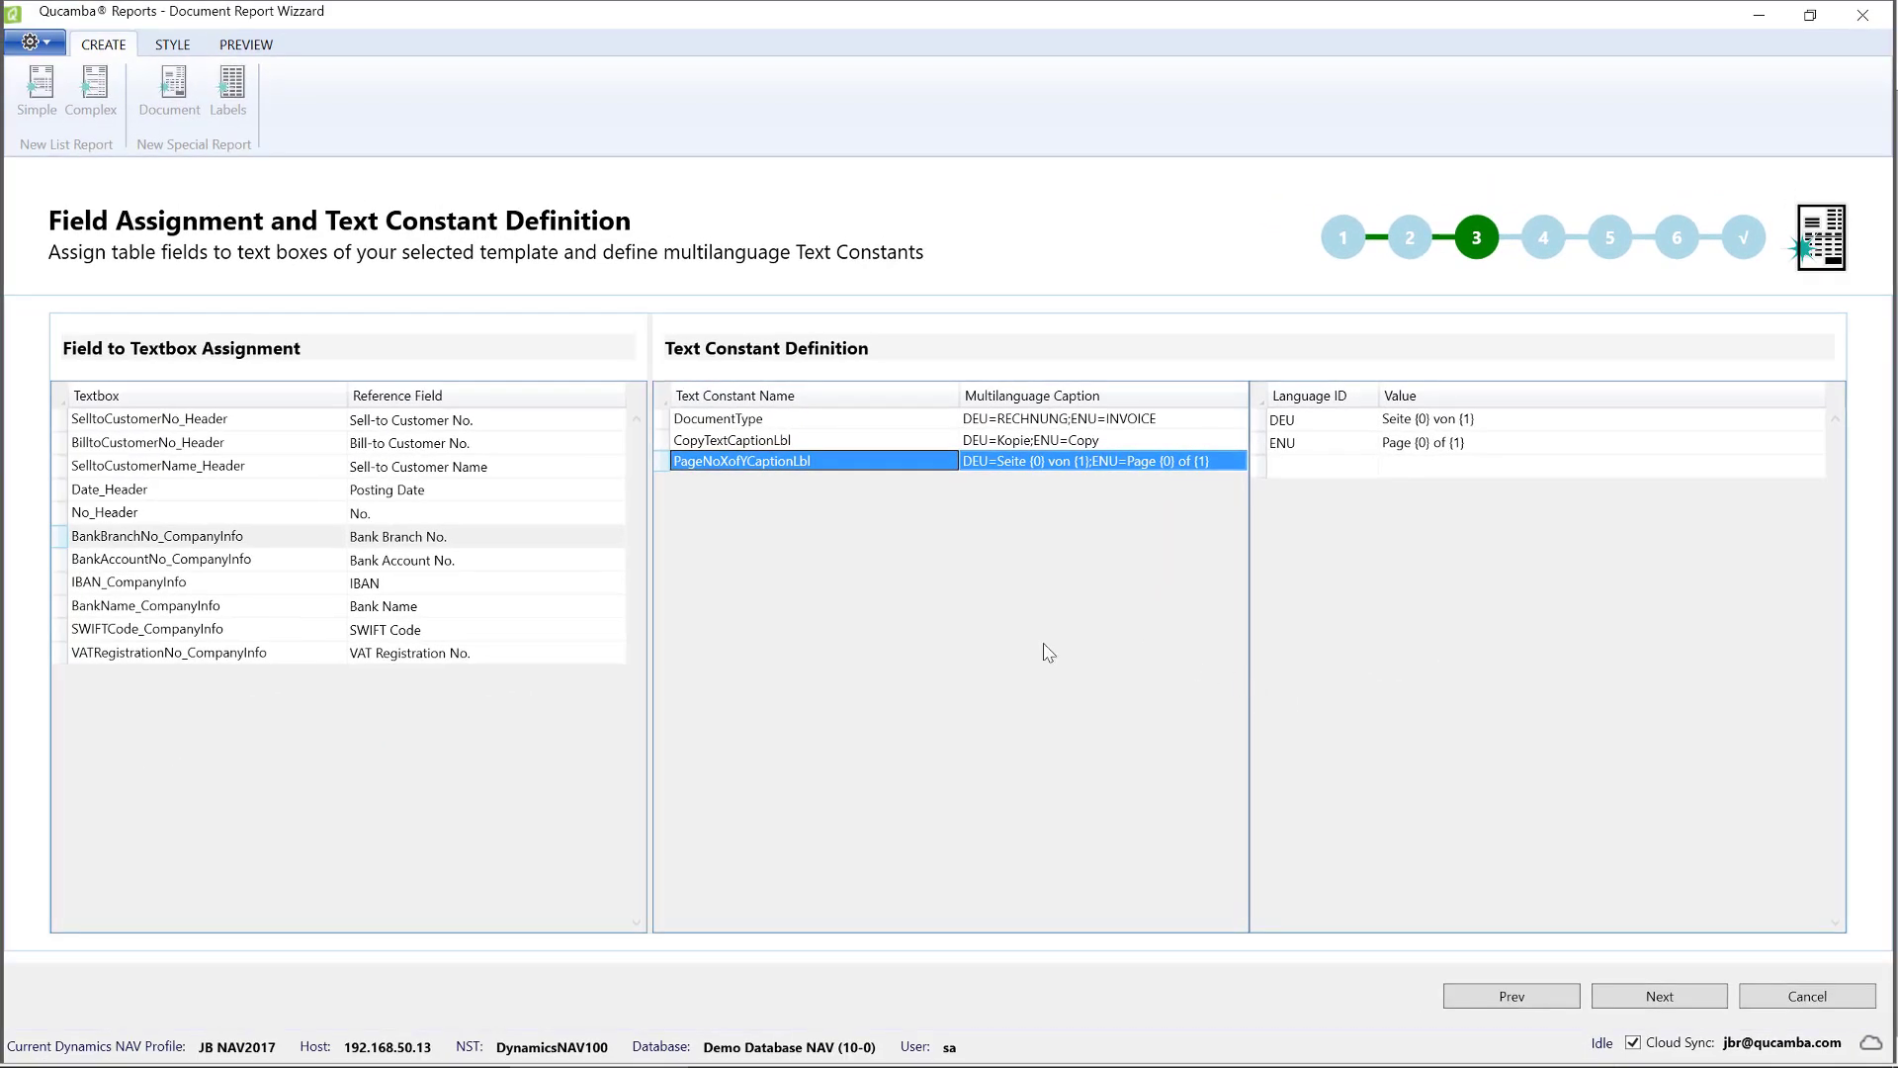
{"action": "left_click", "coordinate": [1660, 996]}
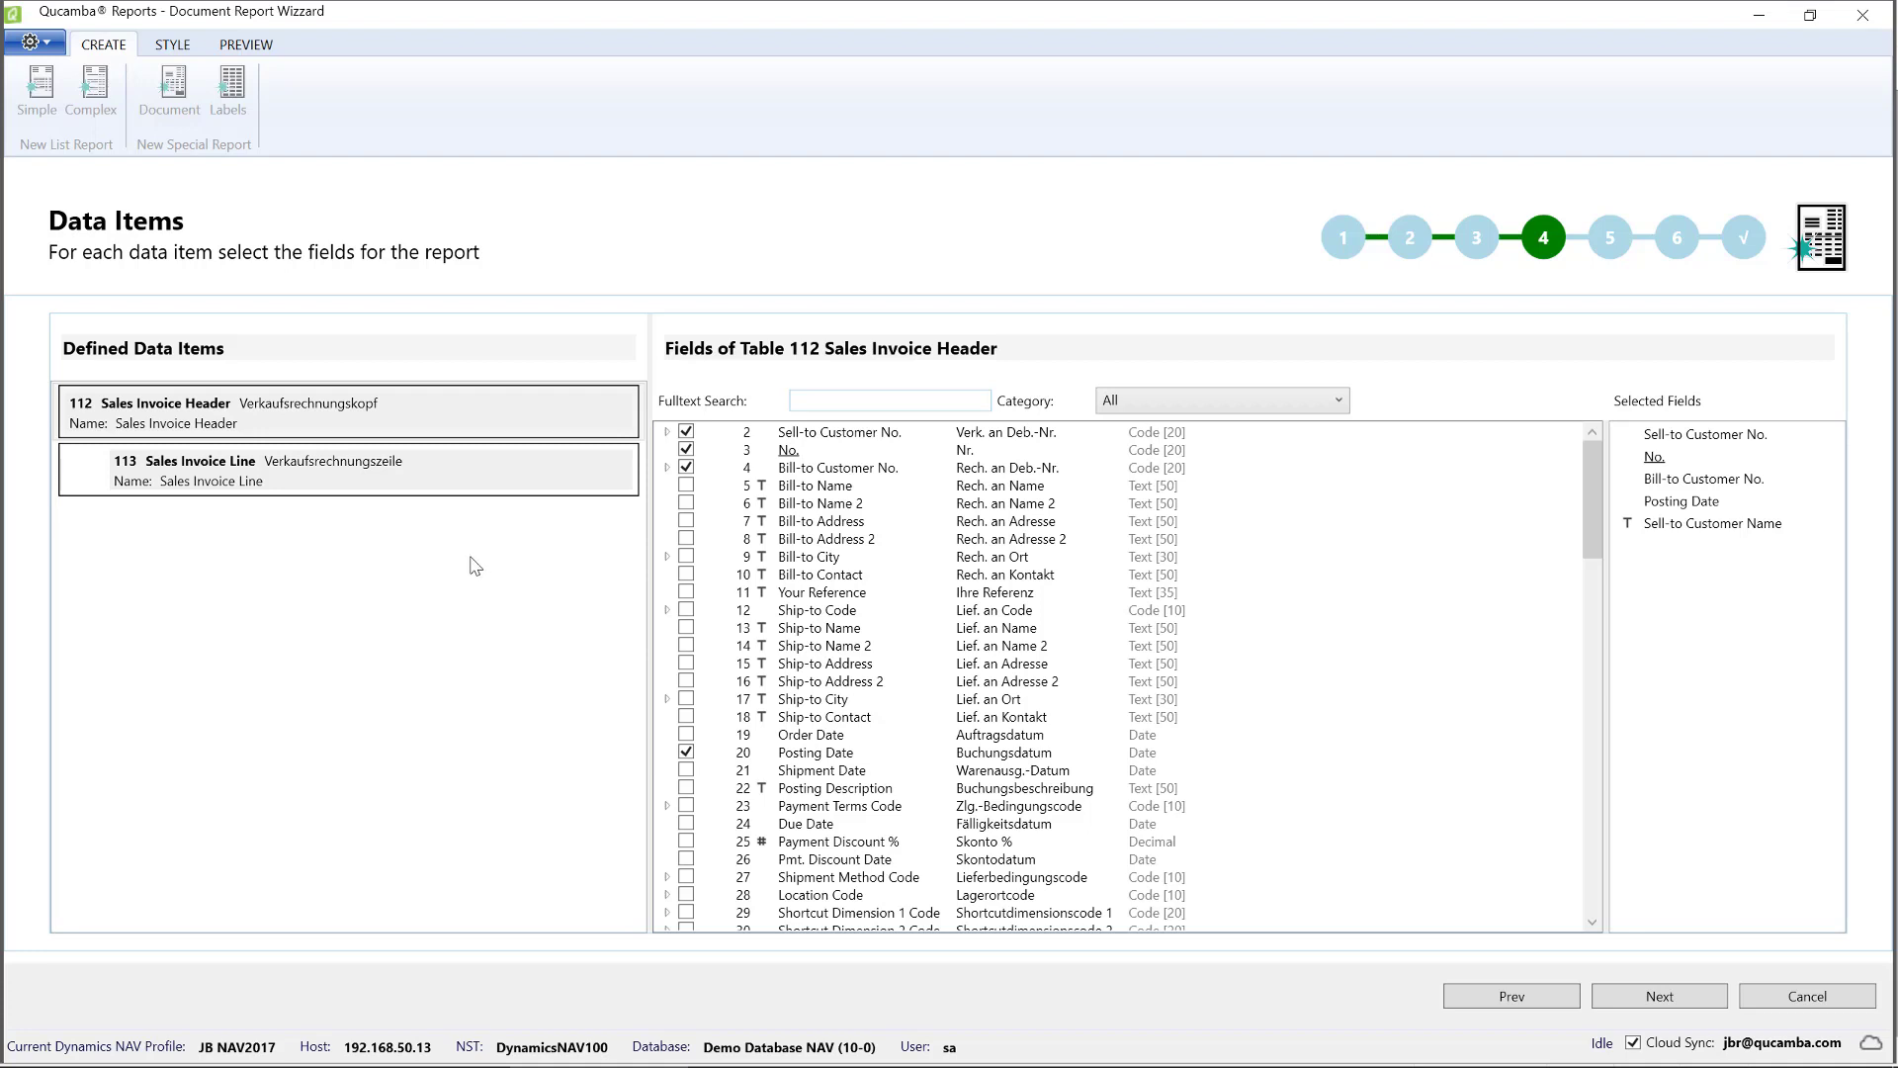
Step: Add the Type, No., Description, Unit of Measure, Quantity, Unit Price and Line Discount Amount fields to the 113 Sales Invoice Line data item
{"action": "left_click", "coordinate": [416, 489]}
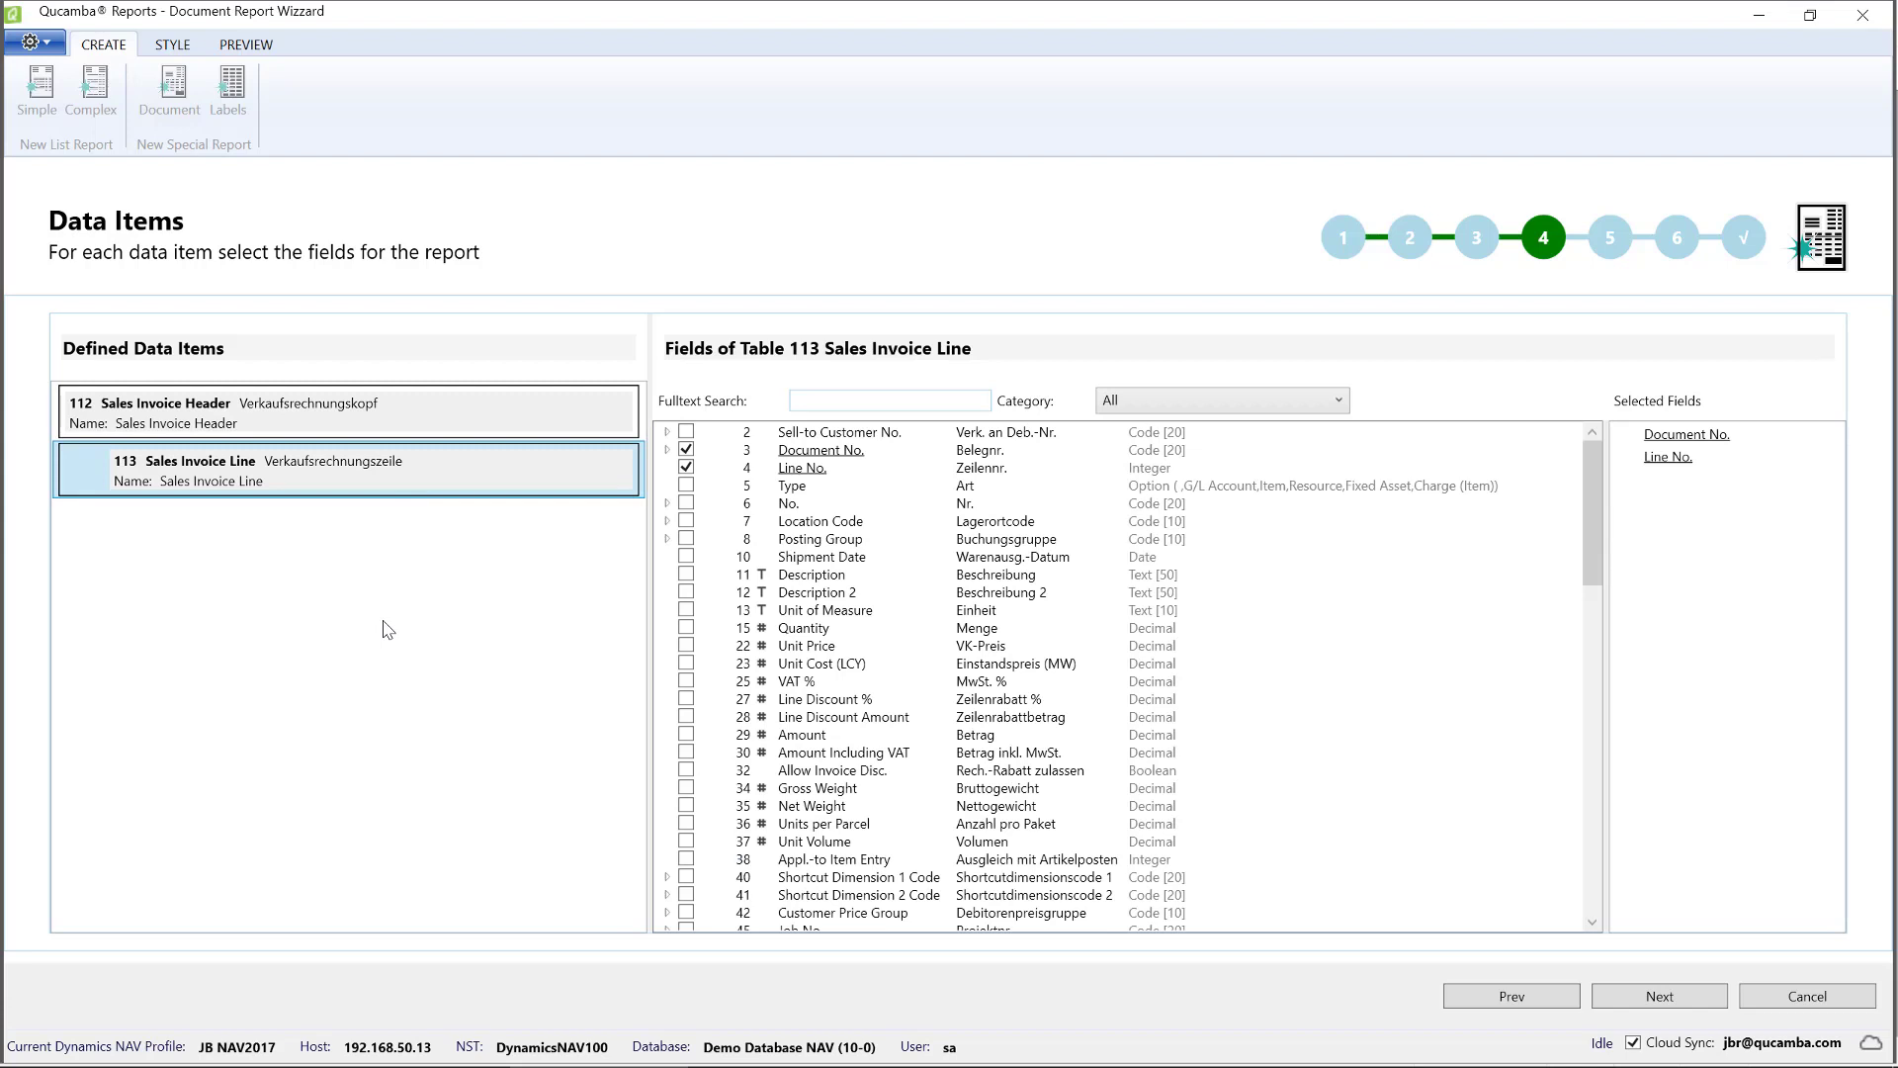
{"action": "left_click", "coordinate": [686, 484]}
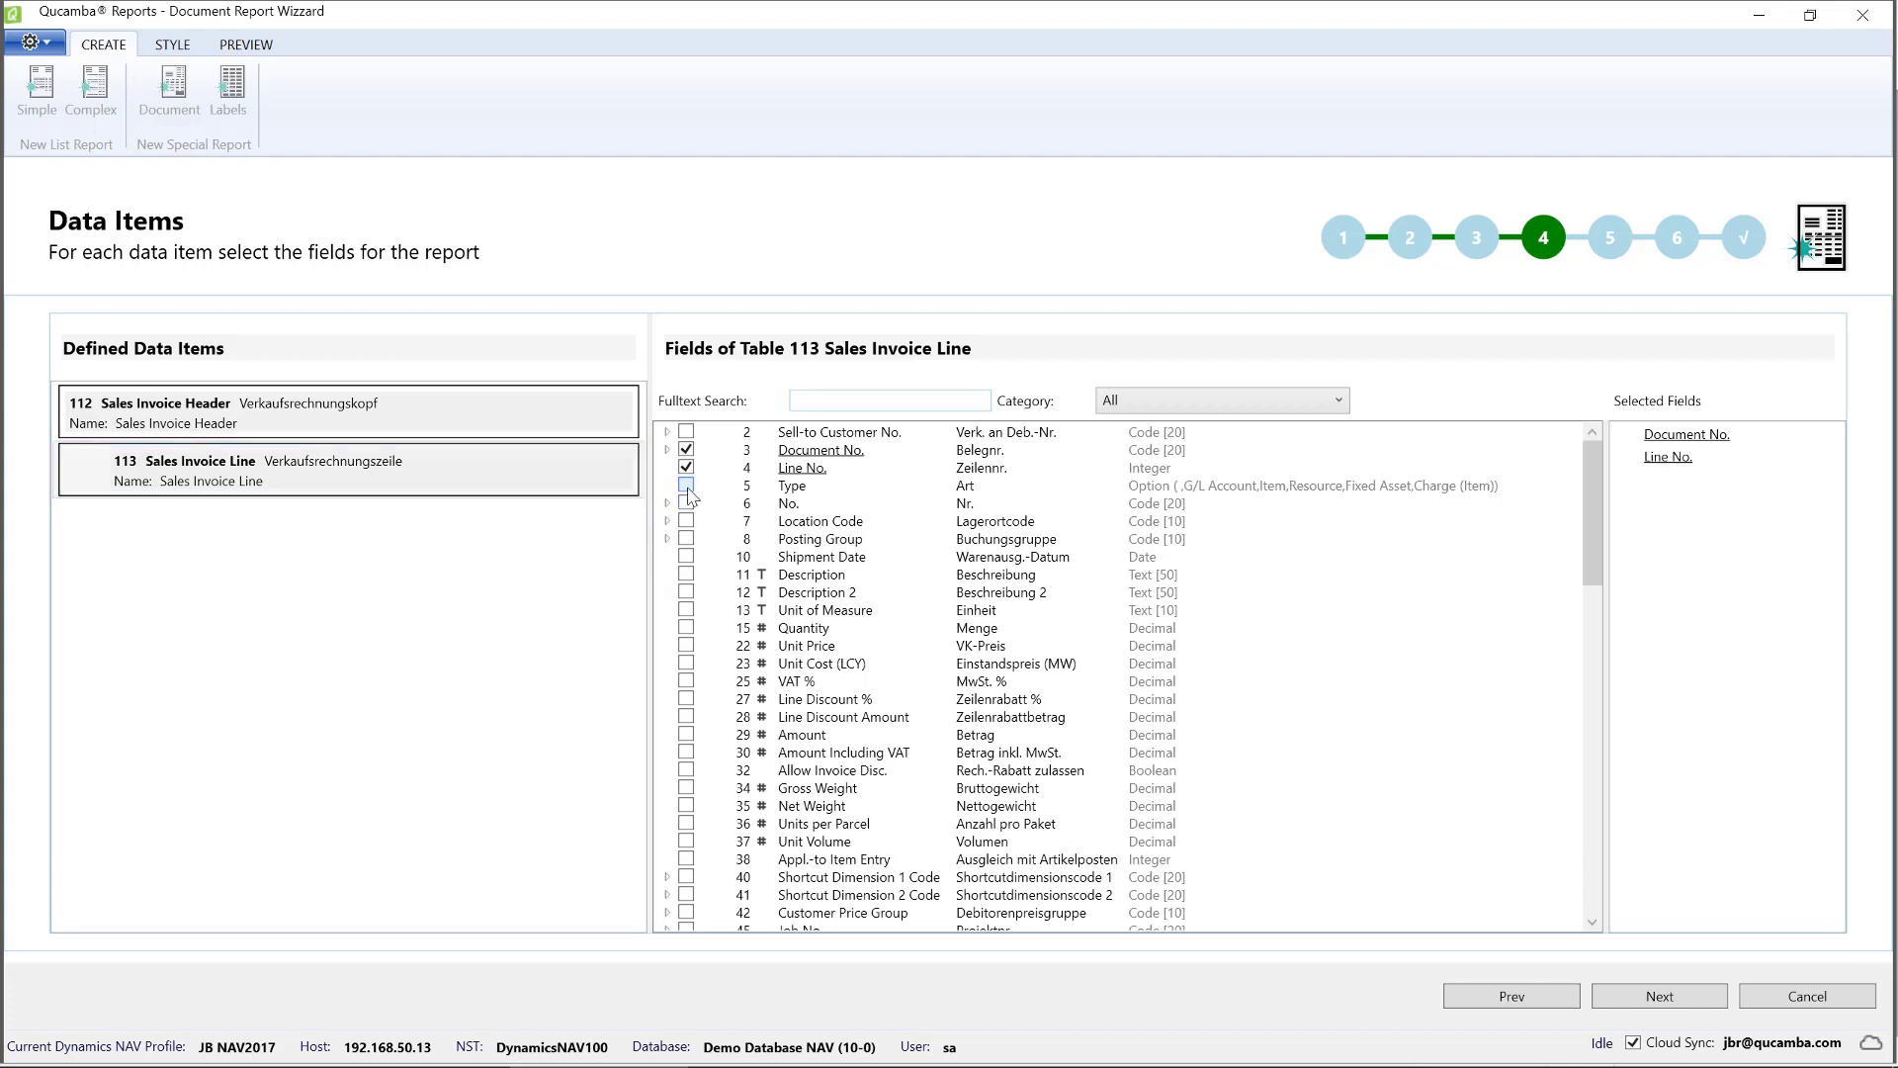
{"action": "left_click", "coordinate": [687, 504]}
{"action": "left_click", "coordinate": [686, 577]}
{"action": "left_click", "coordinate": [686, 612]}
{"action": "left_click", "coordinate": [686, 629]}
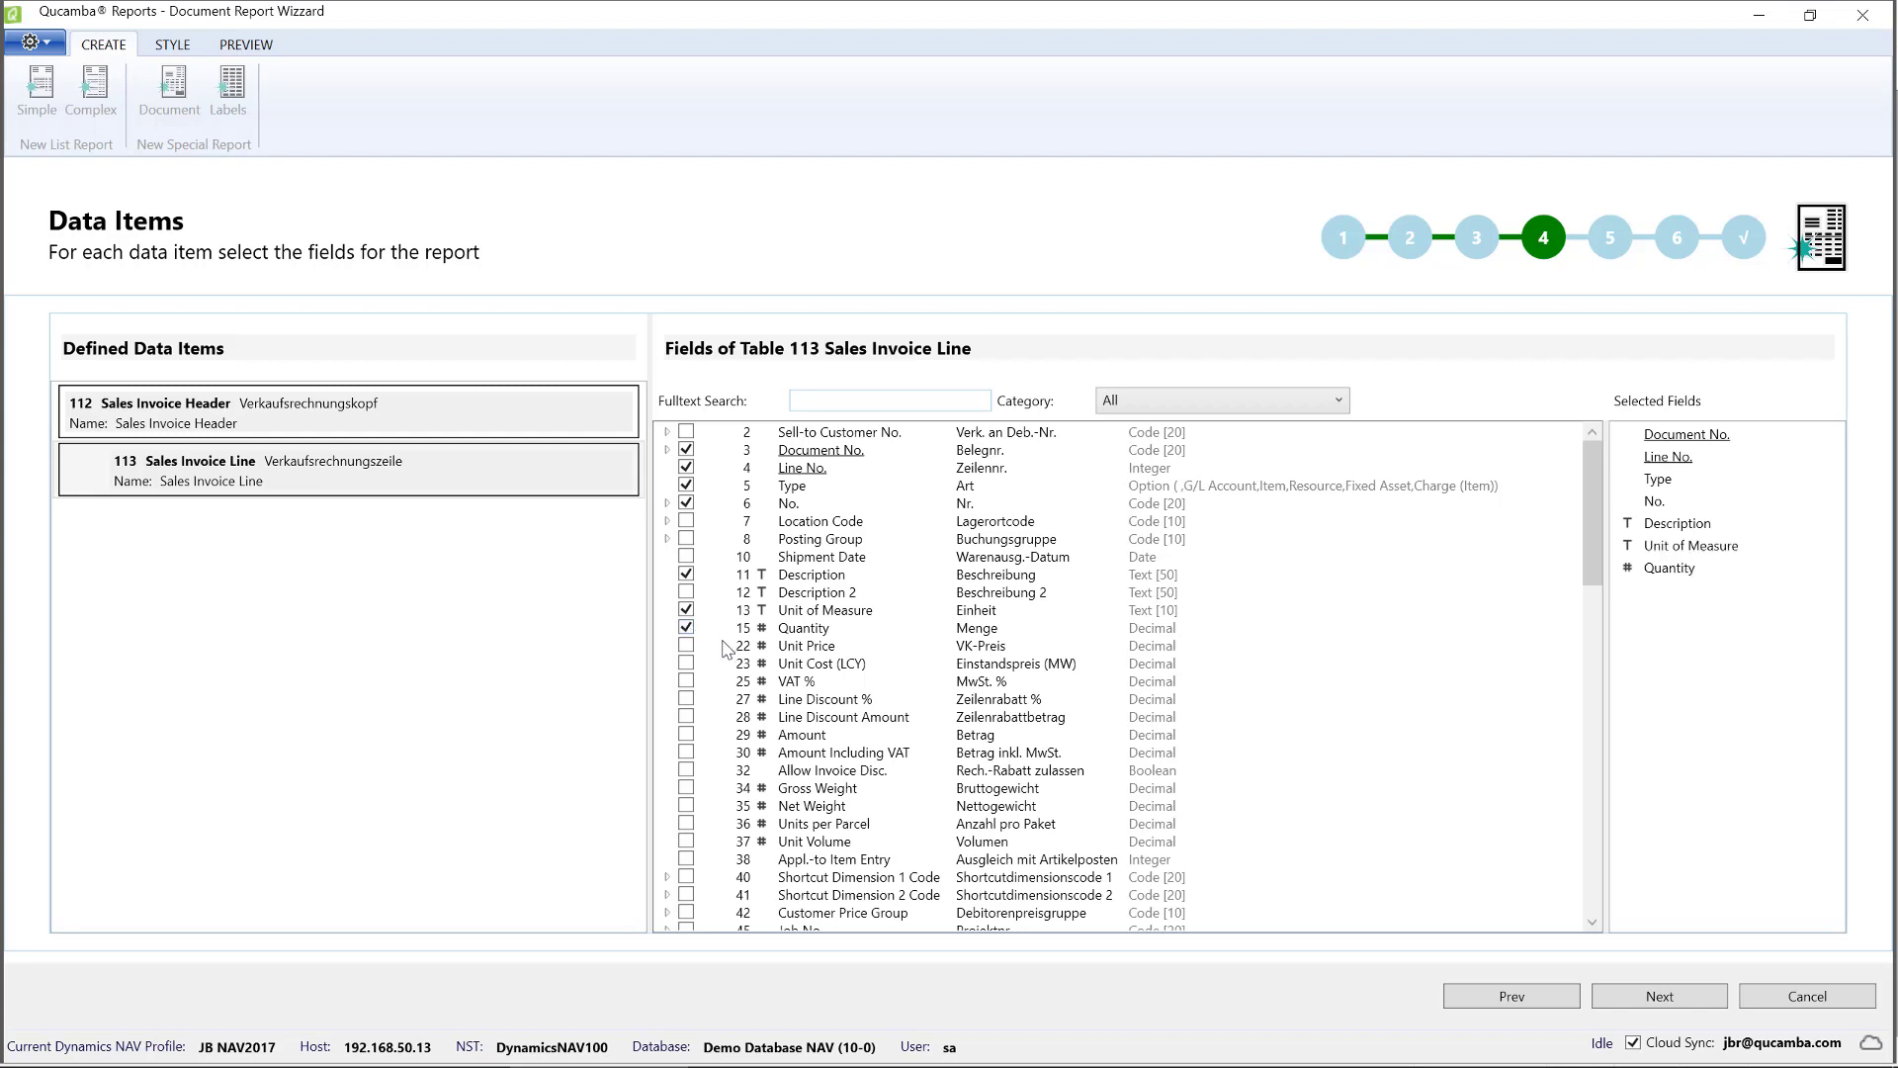
{"action": "left_click", "coordinate": [687, 647]}
{"action": "left_click", "coordinate": [687, 718]}
Step: Find and add the Line Amount field to the Sales Invoice Line data item, clear the search and continue to the tablix columns
{"action": "type", "text": "Line"}
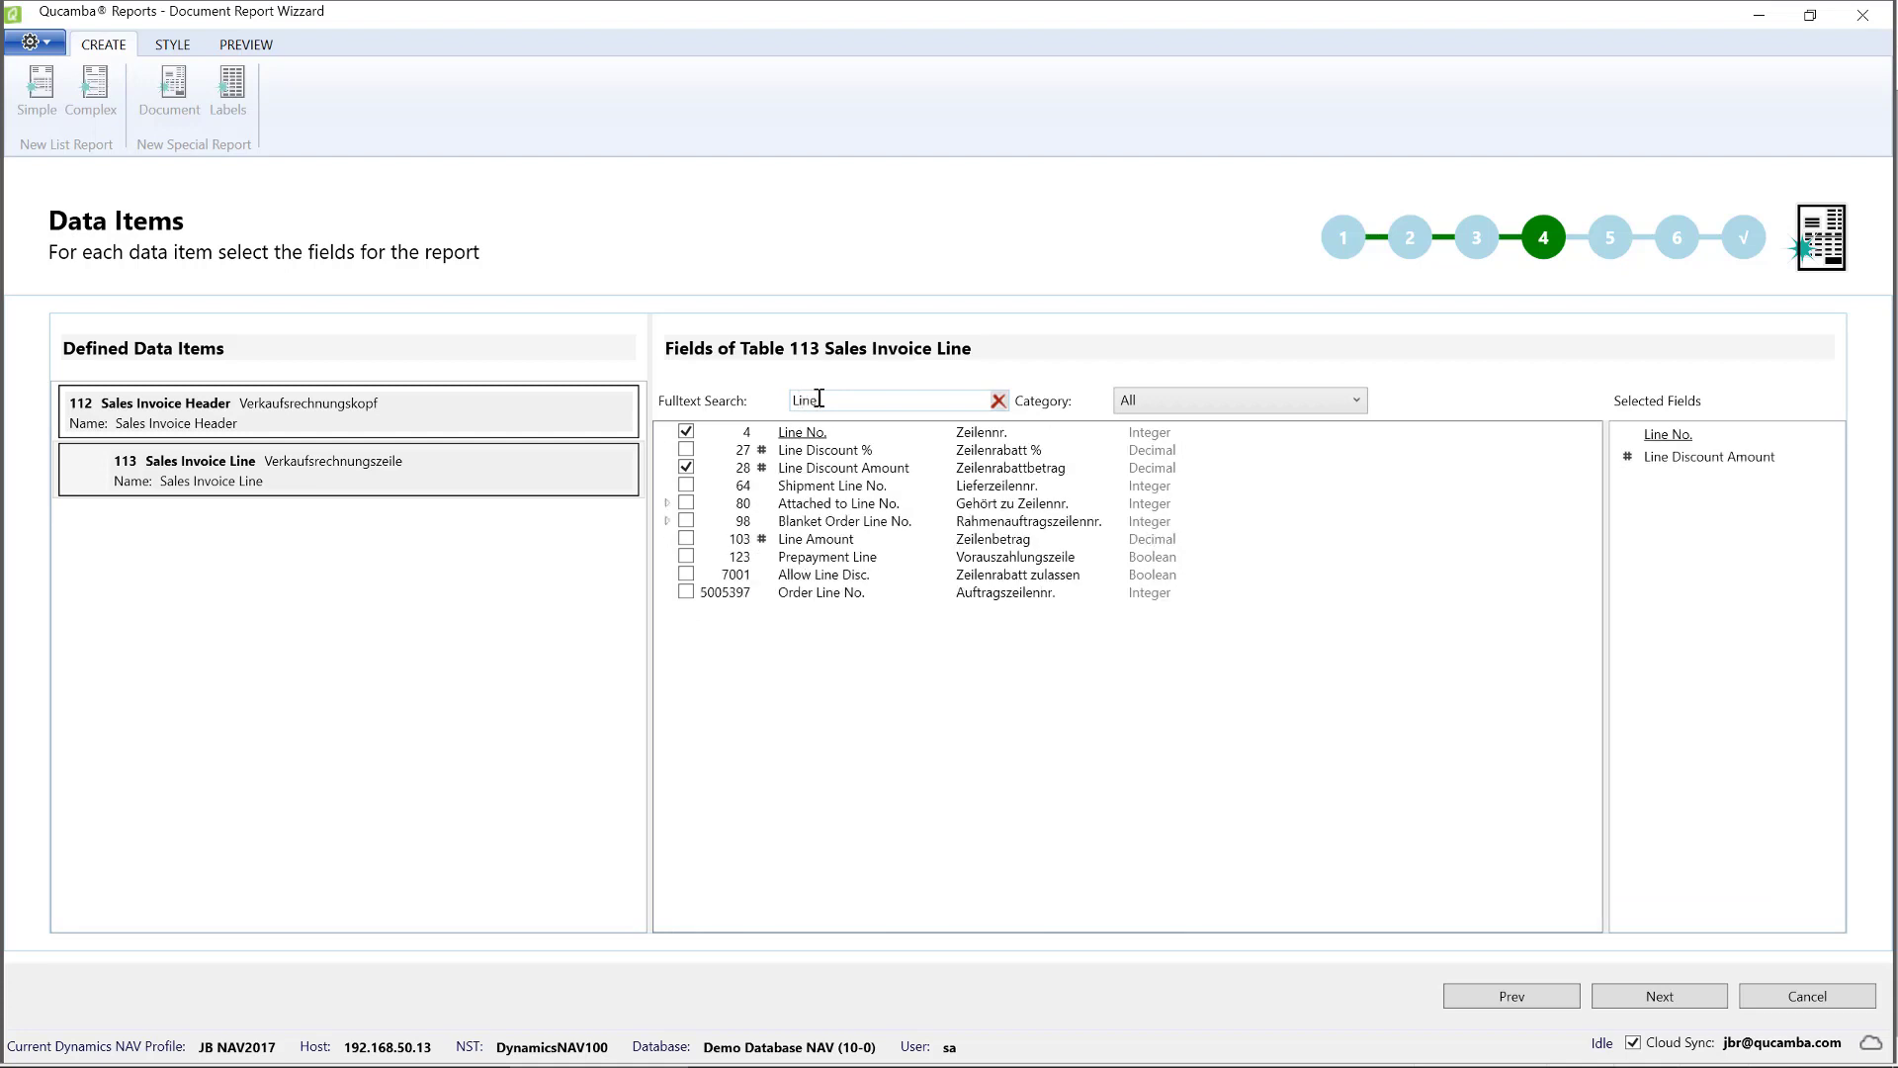
{"action": "type", "text": " Amou"}
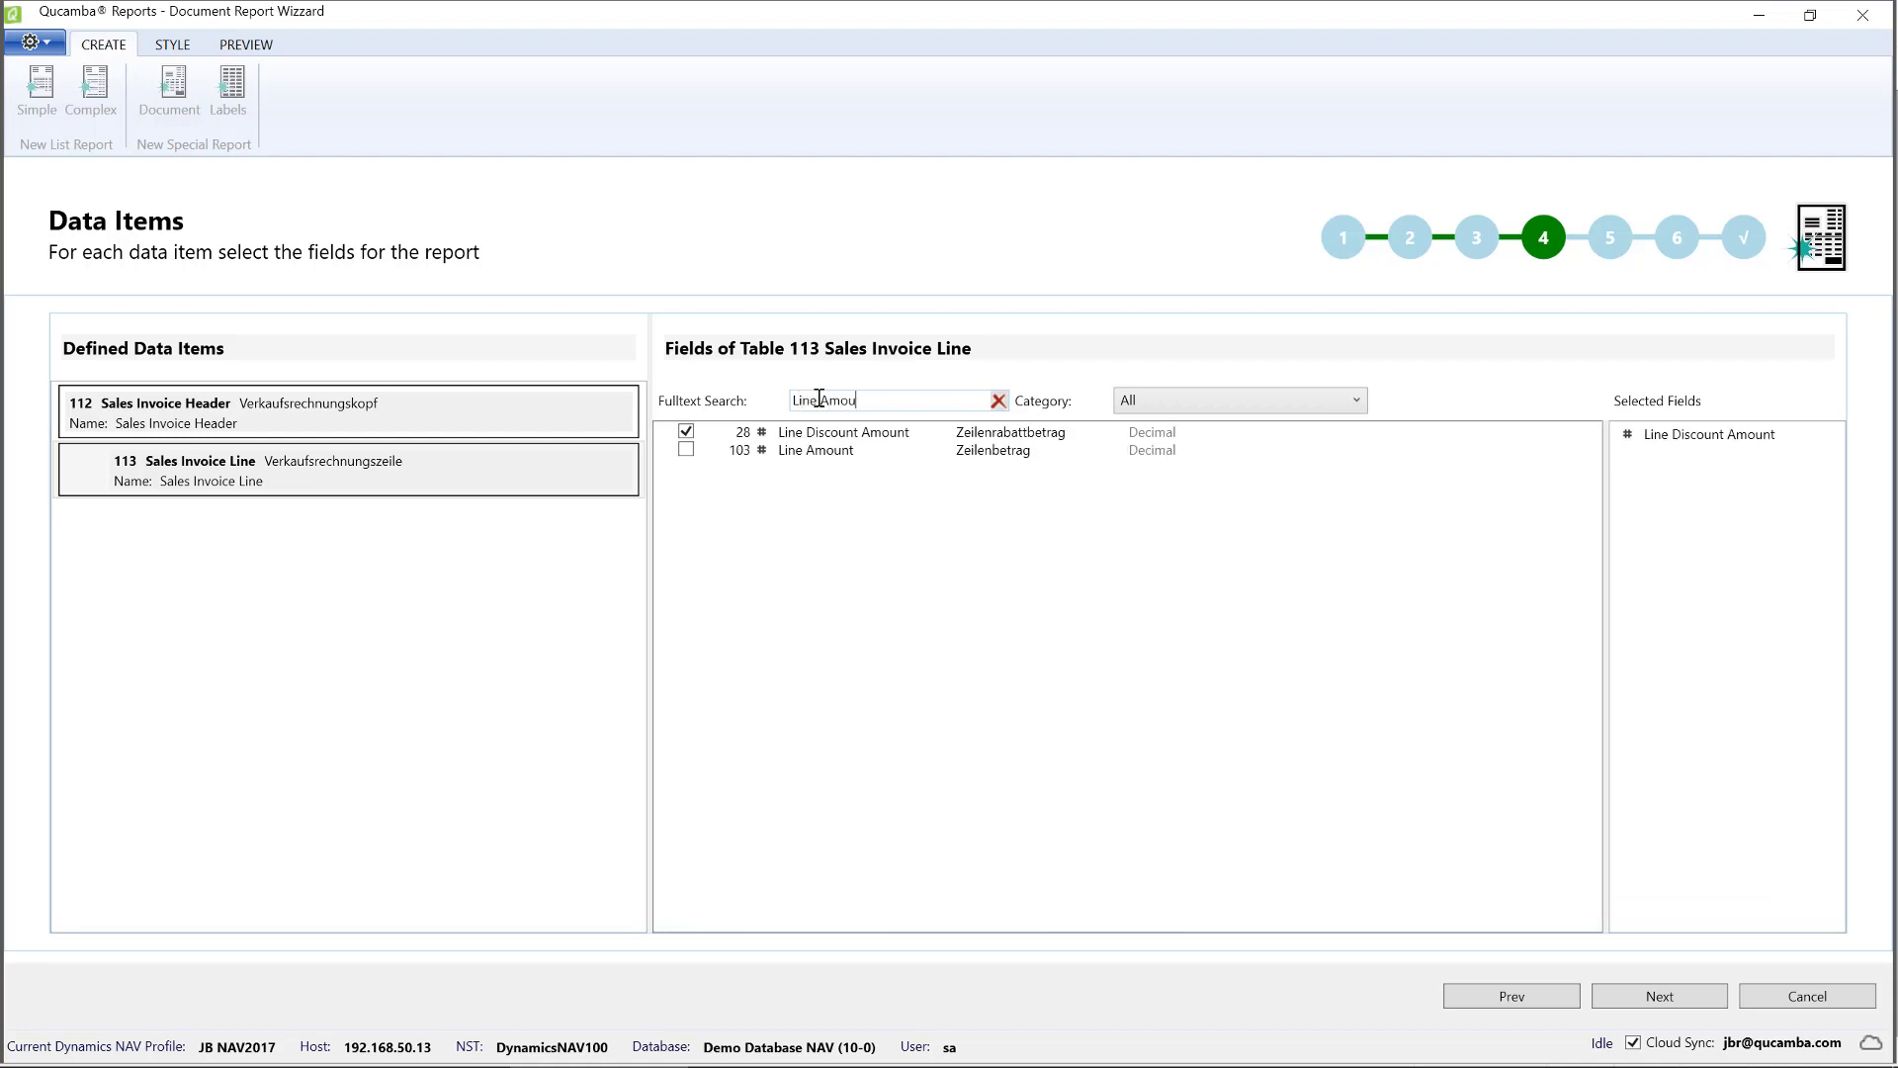
{"action": "left_click", "coordinate": [686, 449]}
{"action": "left_click", "coordinate": [998, 401]}
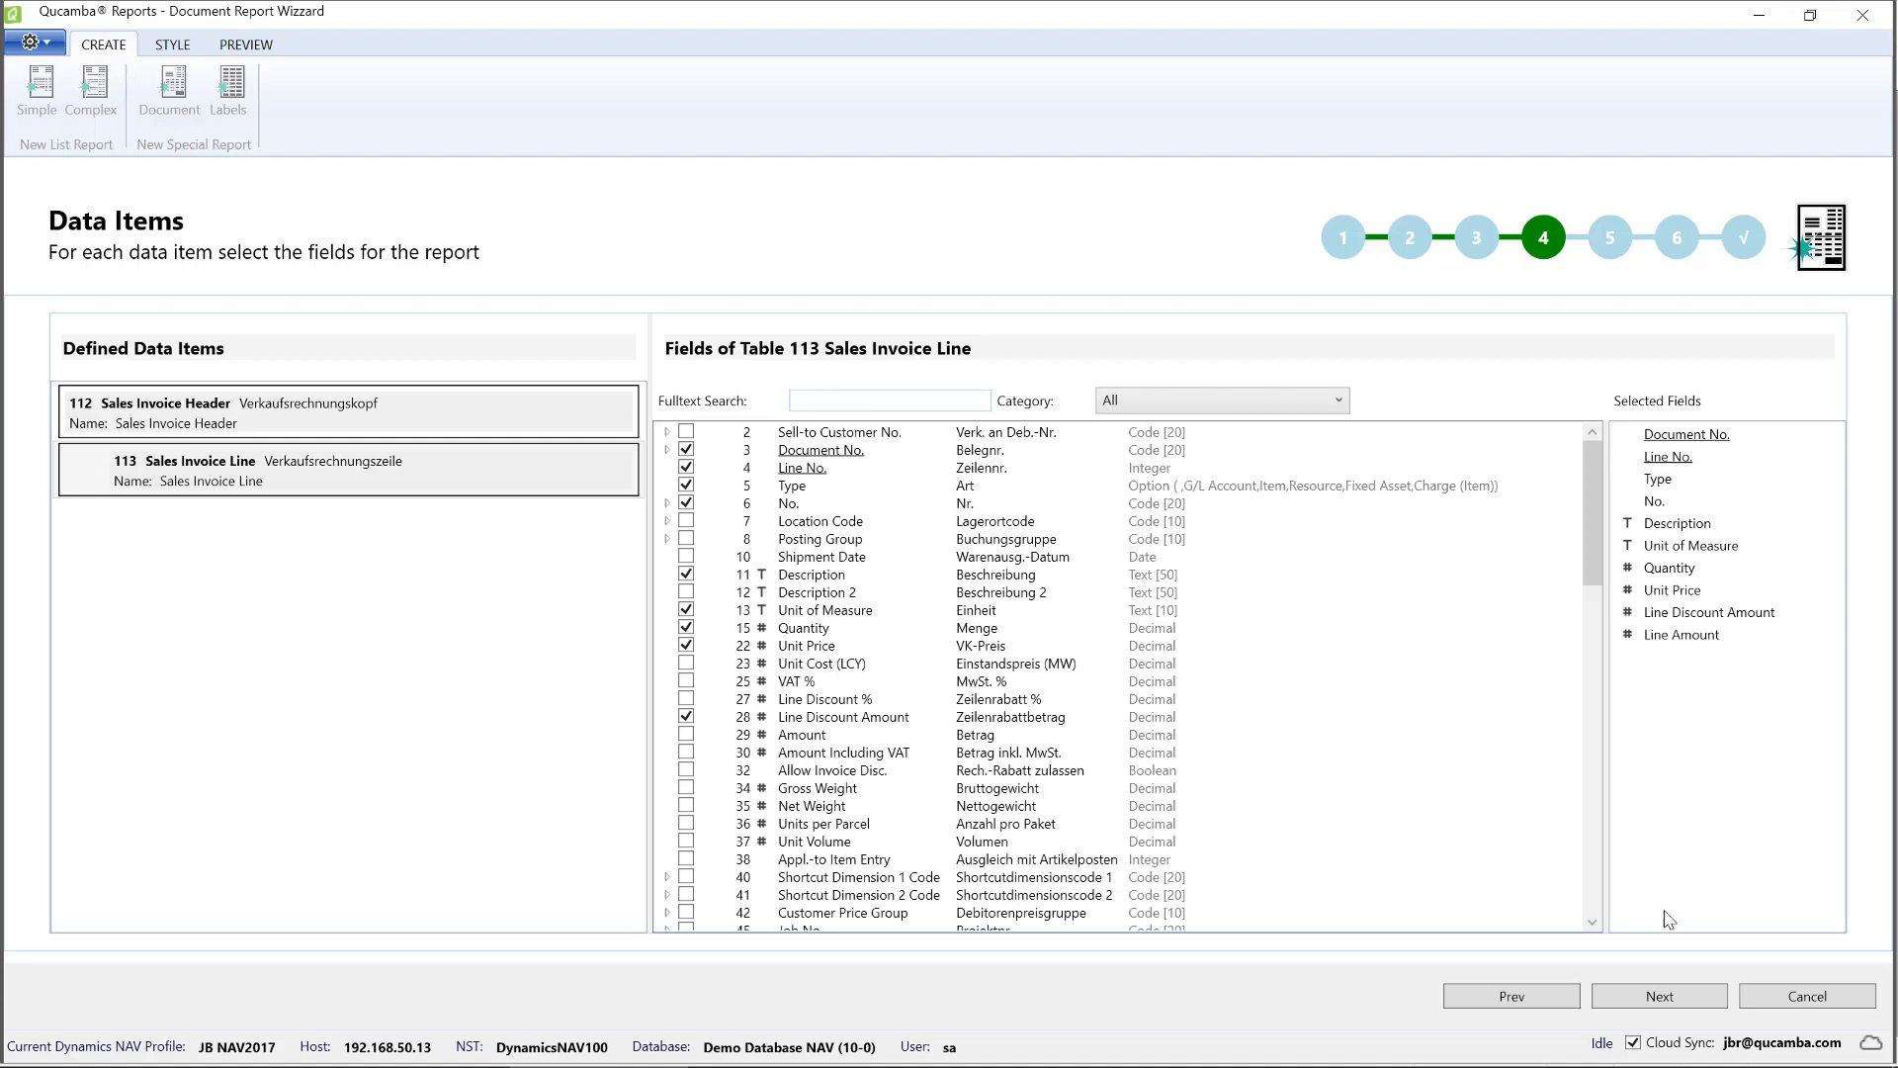
{"action": "key", "text": "ctrl+n"}
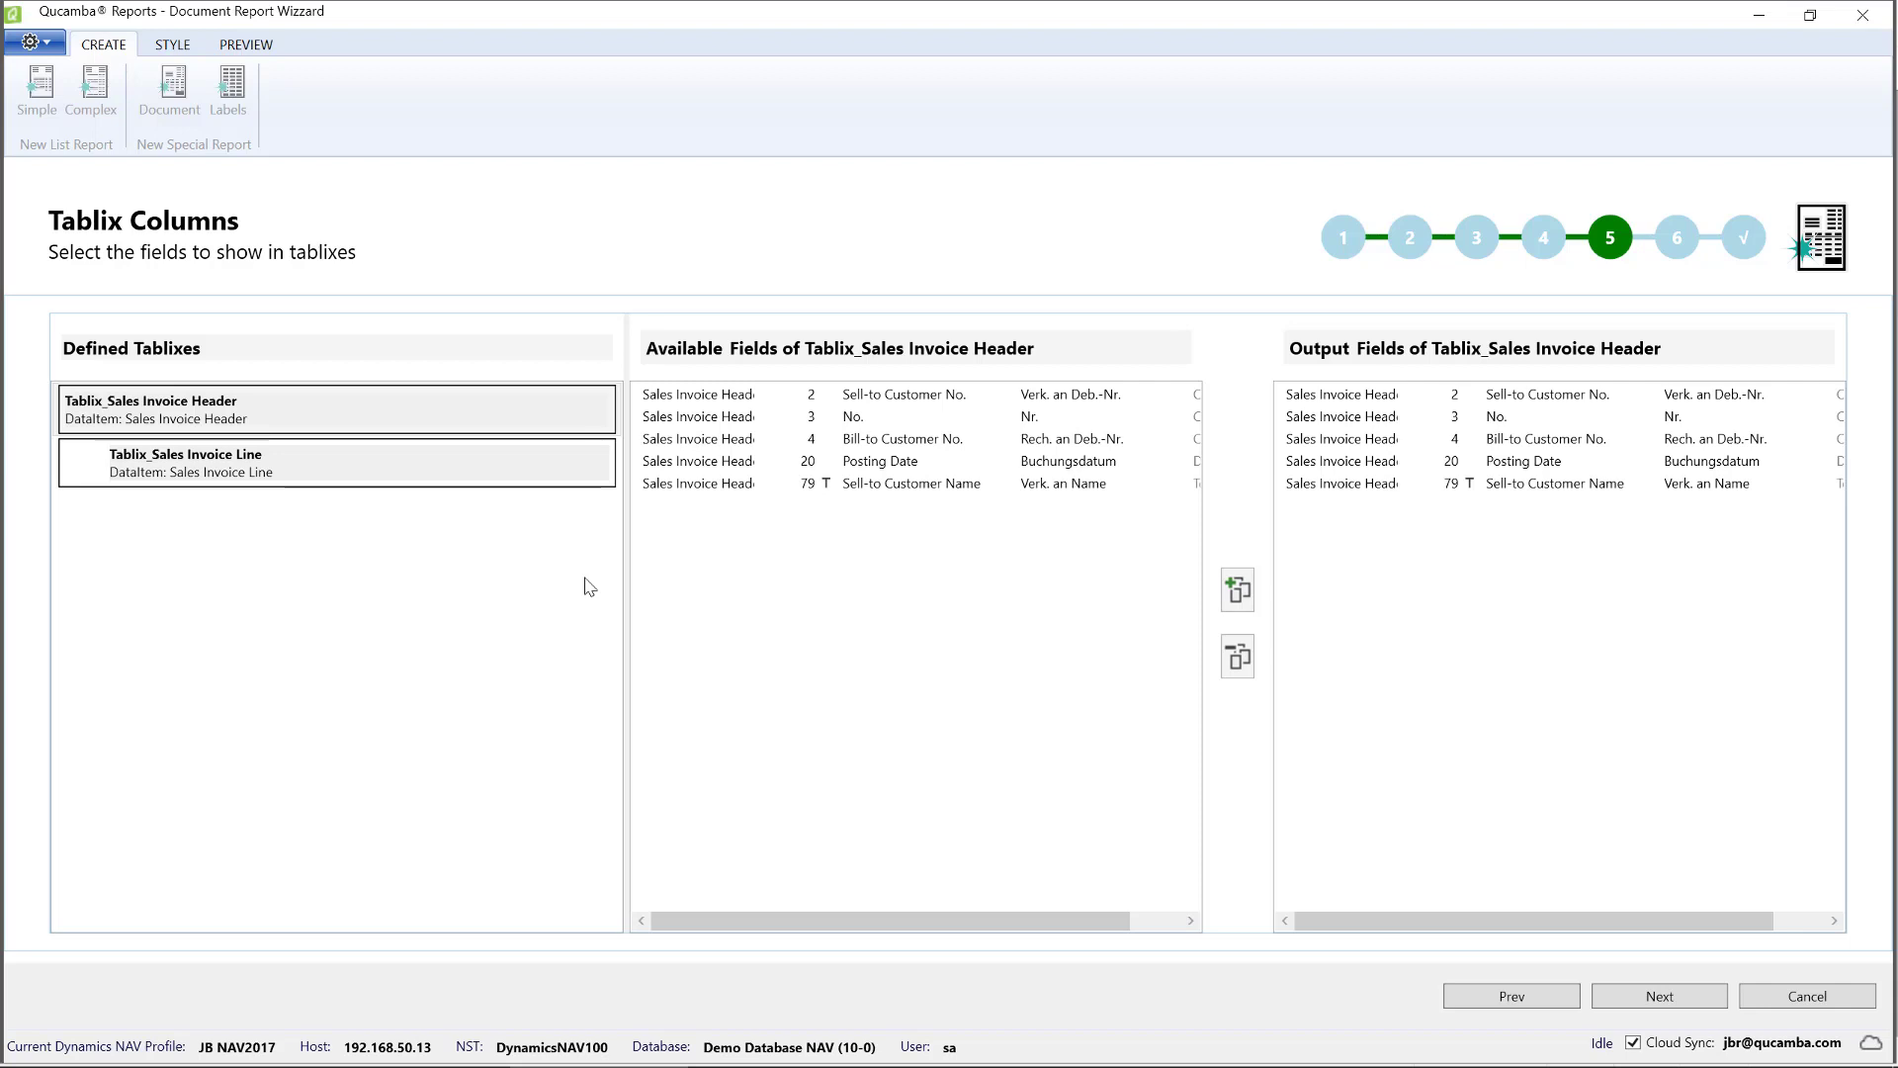
Step: Remove Document No. and Line No. from the output fields of Tablix_Sales Invoice Line and continue to the totals
{"action": "left_click", "coordinate": [455, 413]}
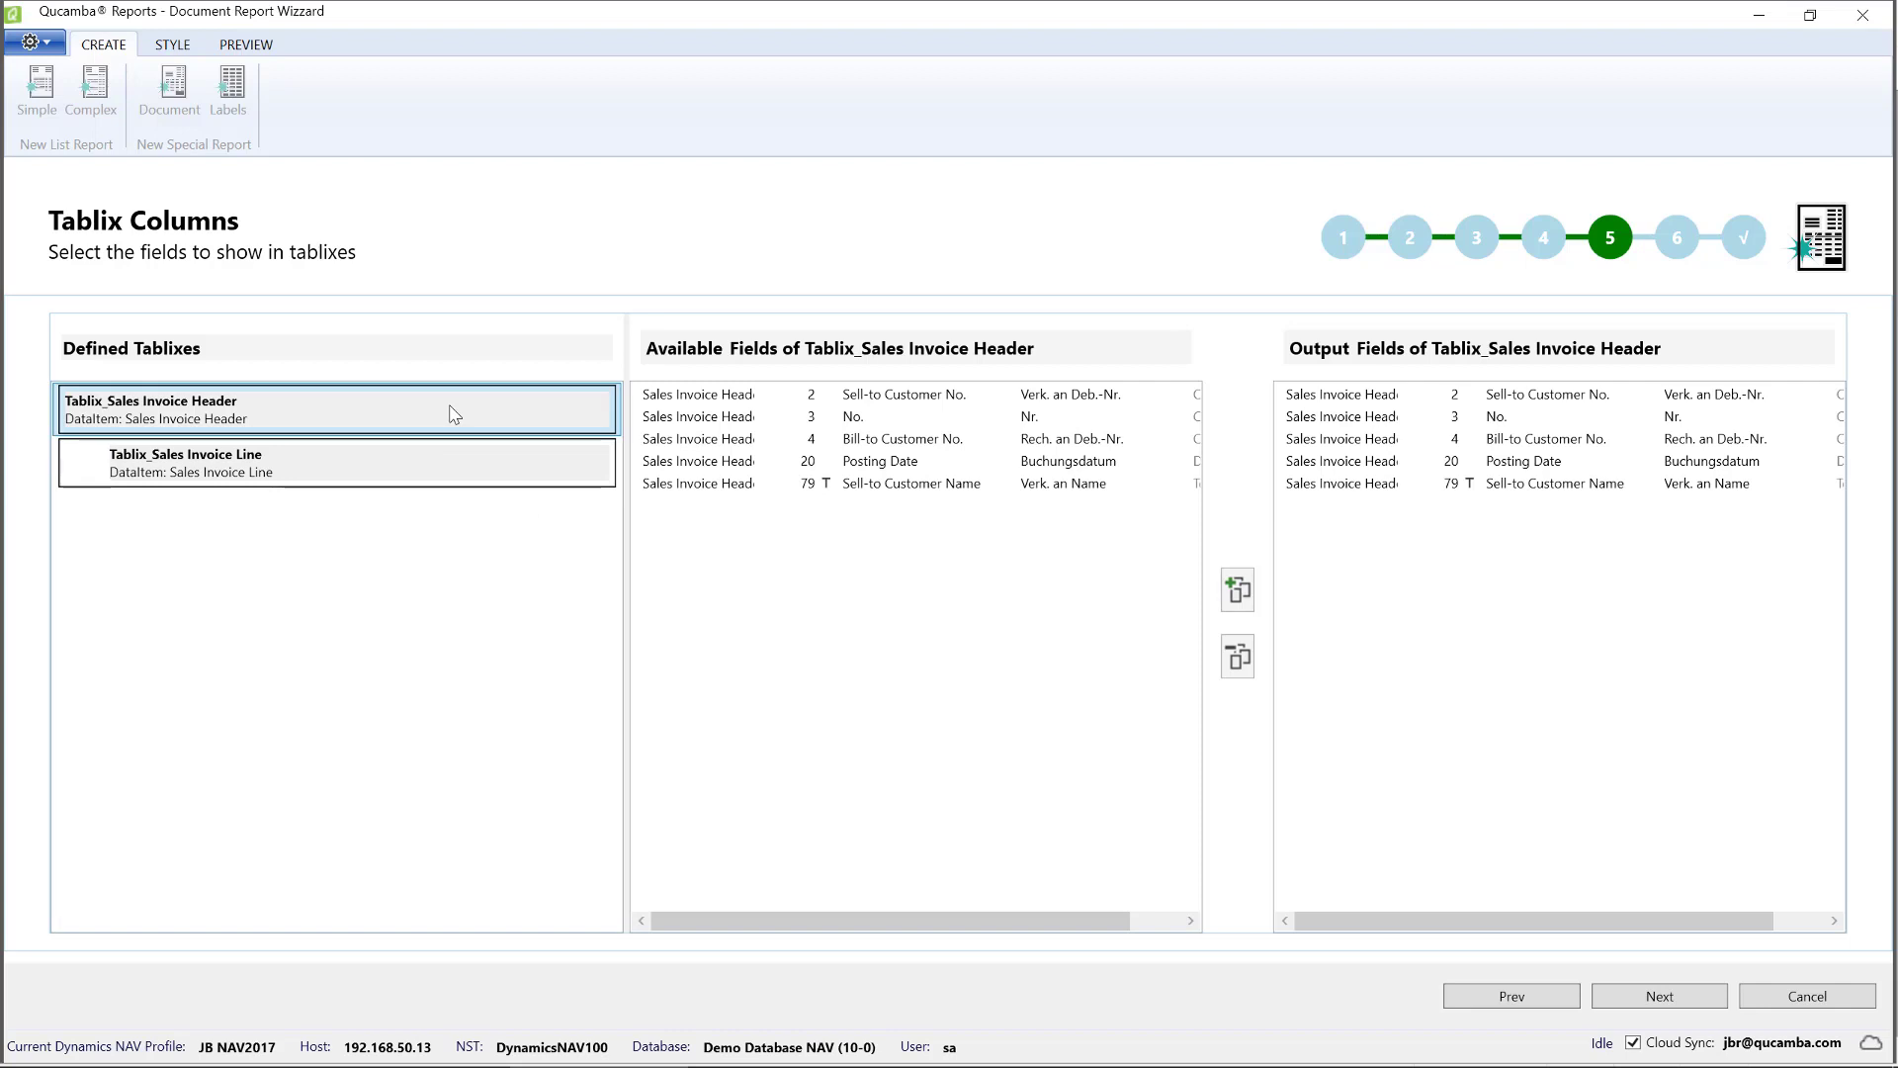
{"action": "left_click", "coordinate": [379, 484]}
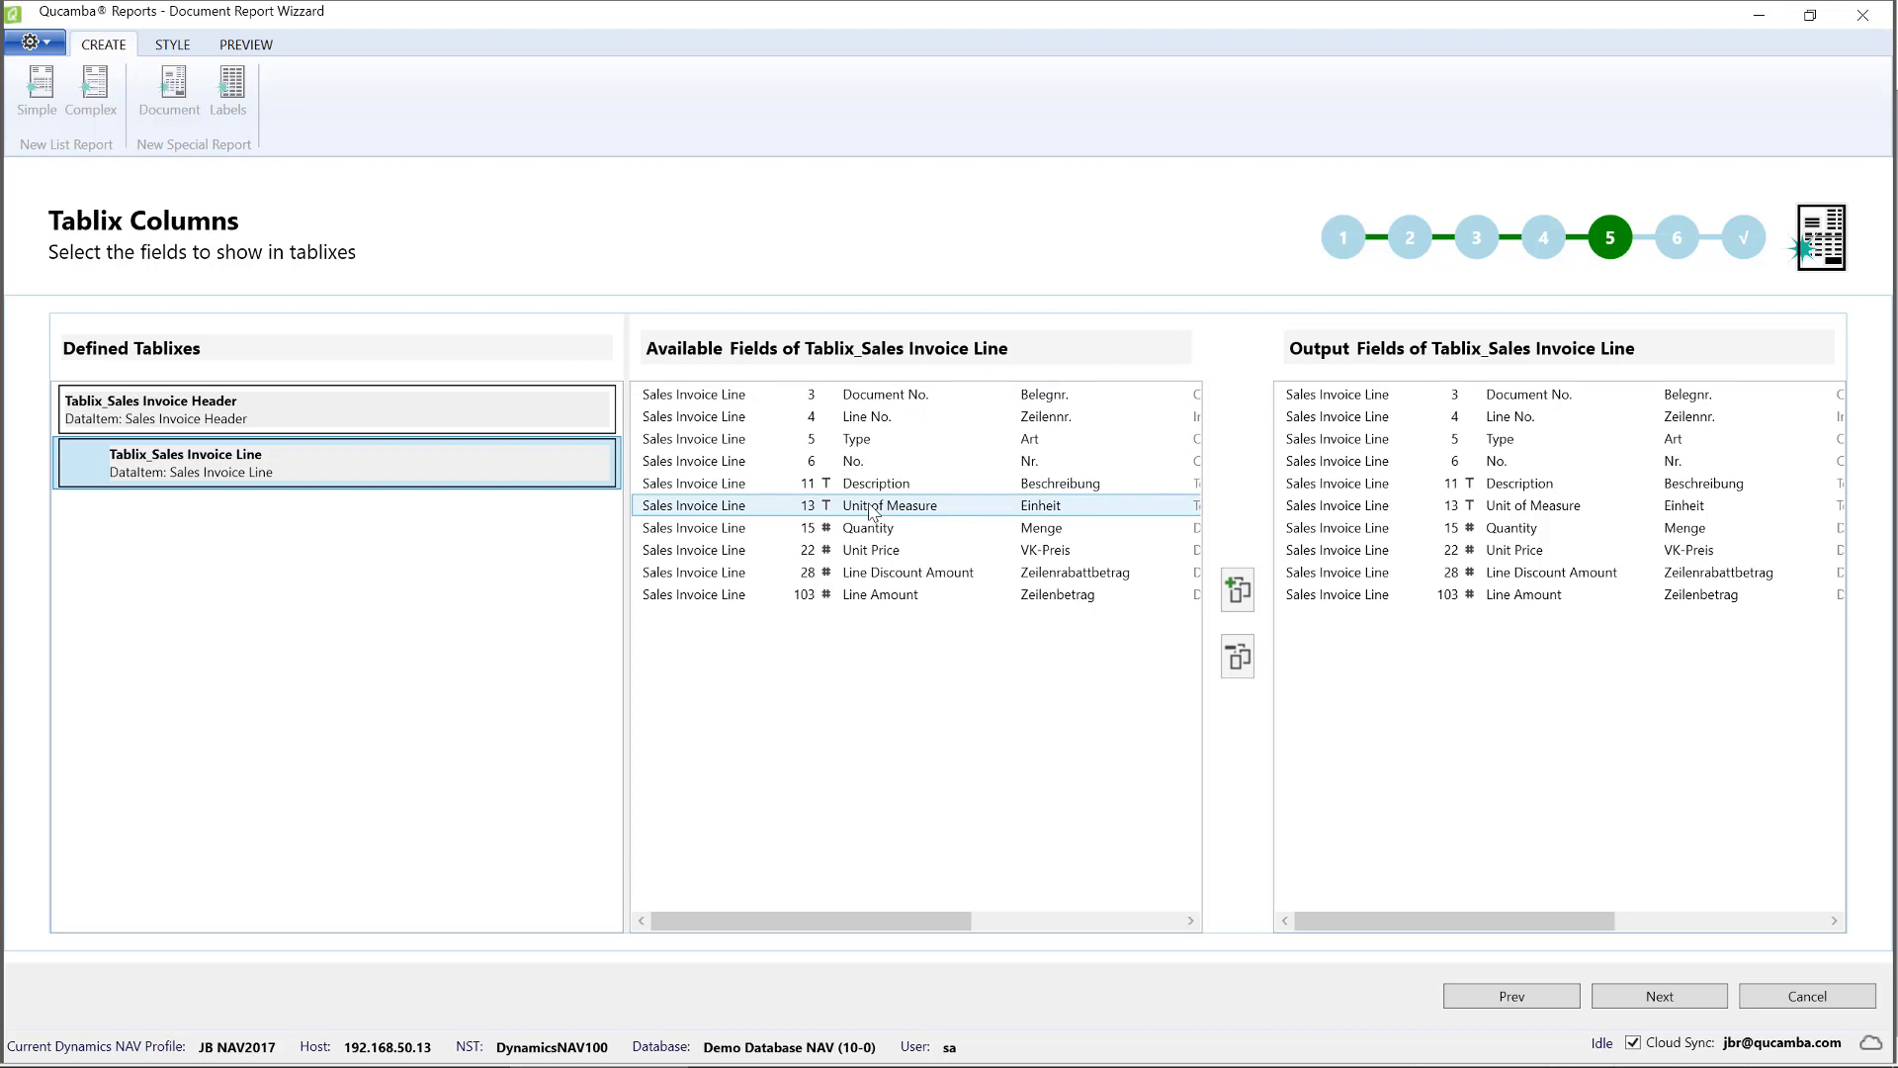
{"action": "left_click", "coordinate": [1516, 415], "text": "shift"}
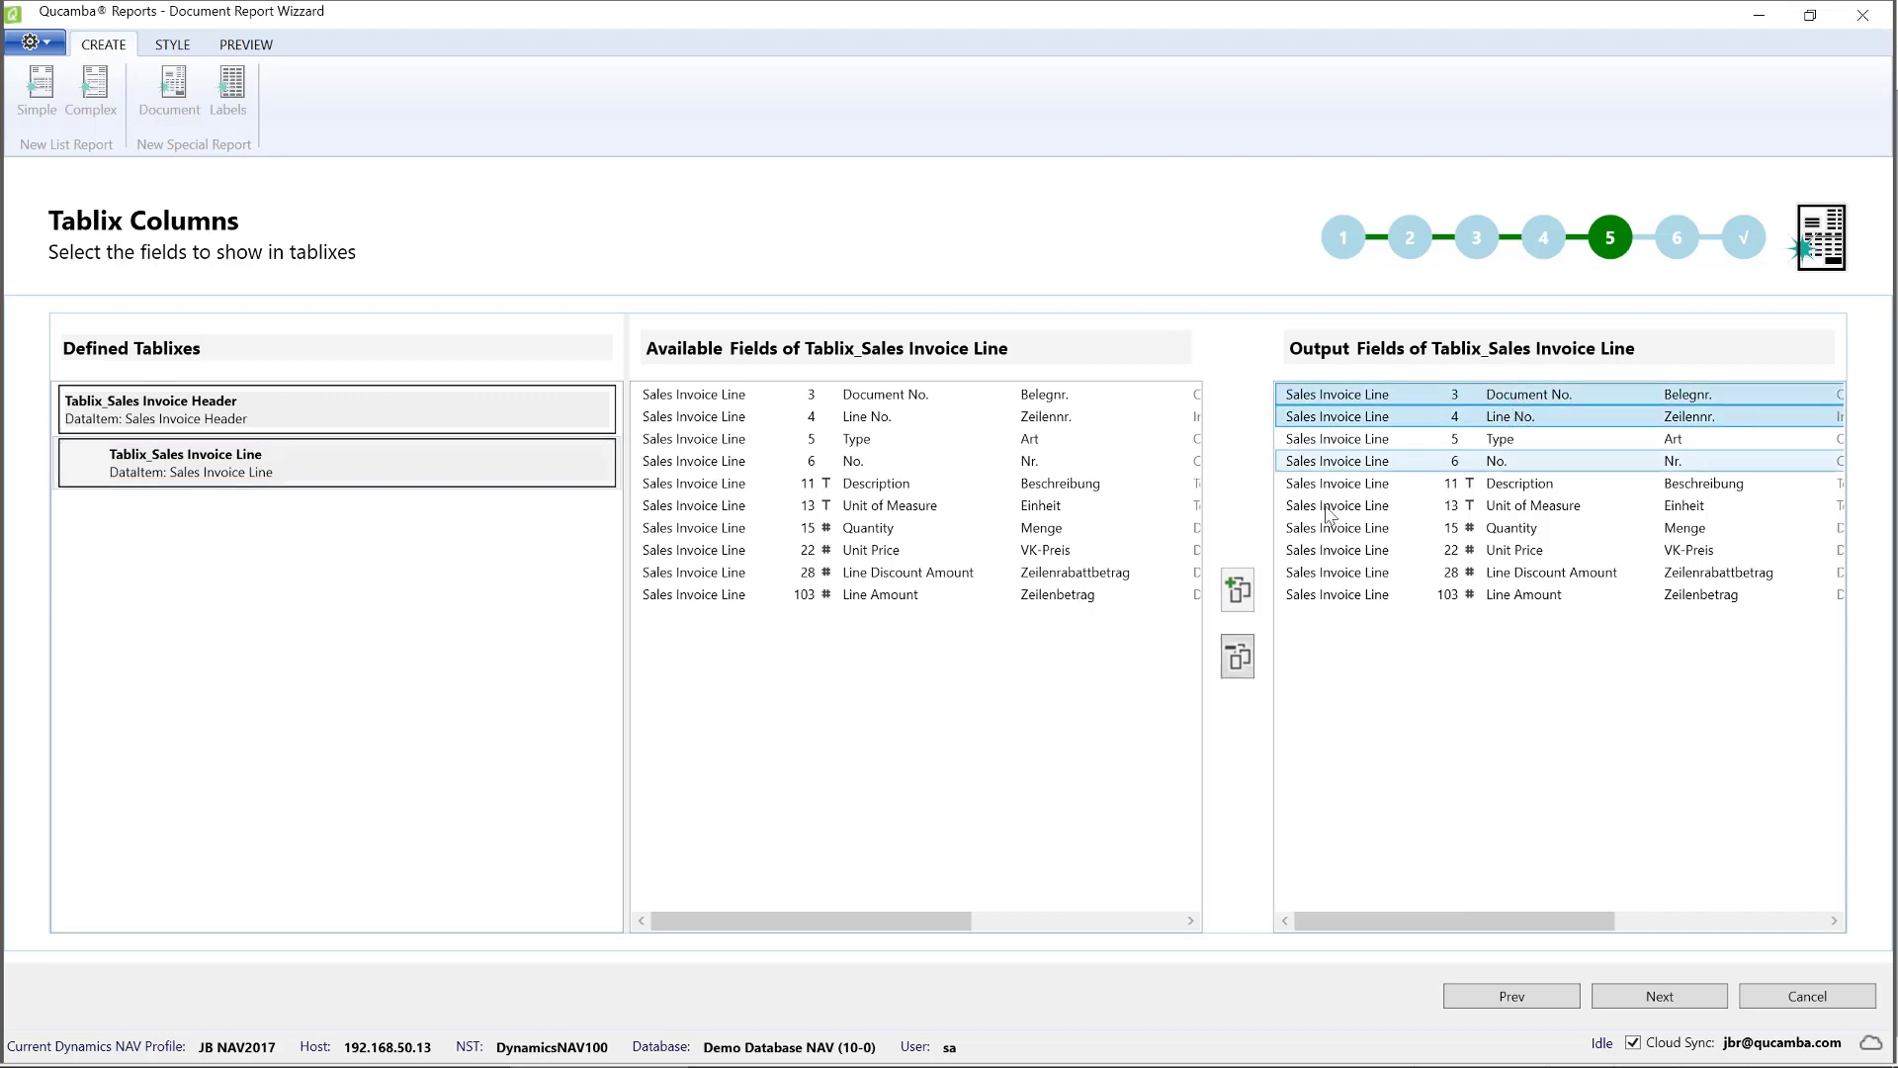
{"action": "left_click", "coordinate": [1238, 657]}
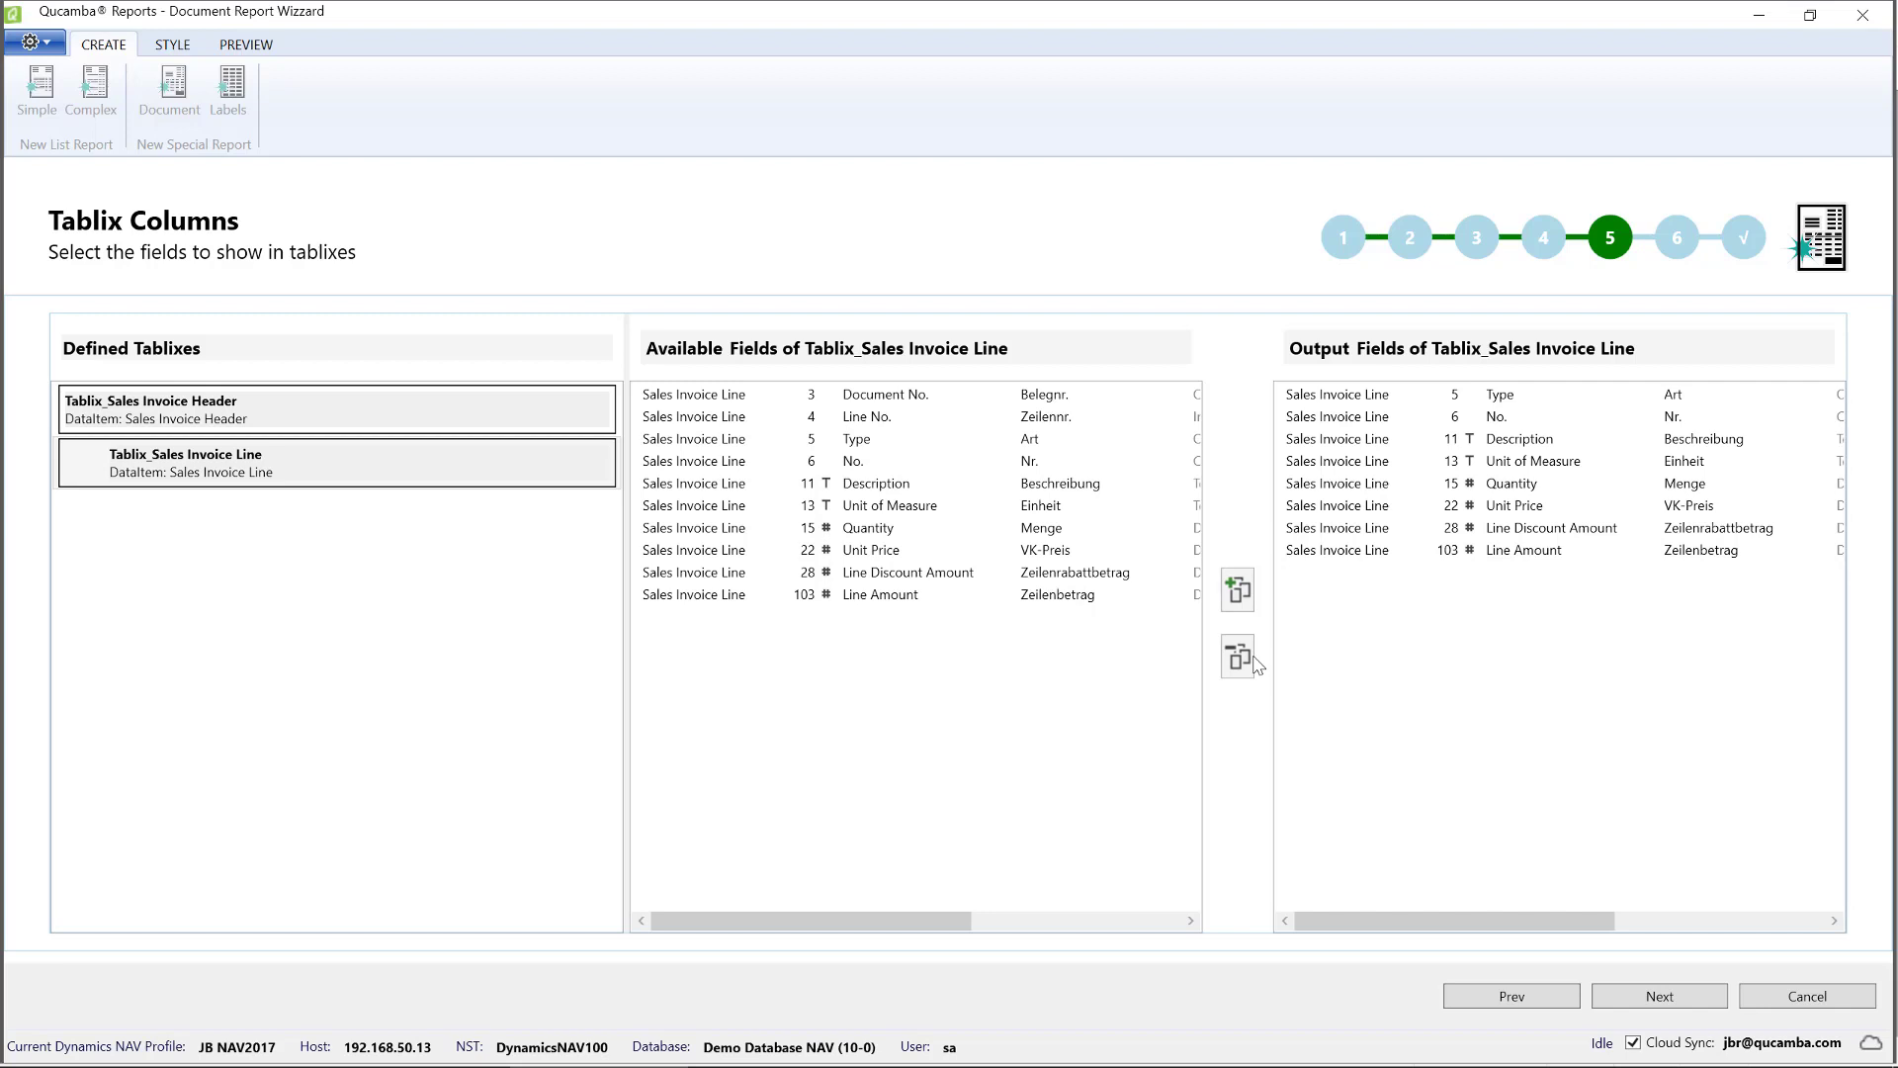
{"action": "left_click", "coordinate": [1681, 998]}
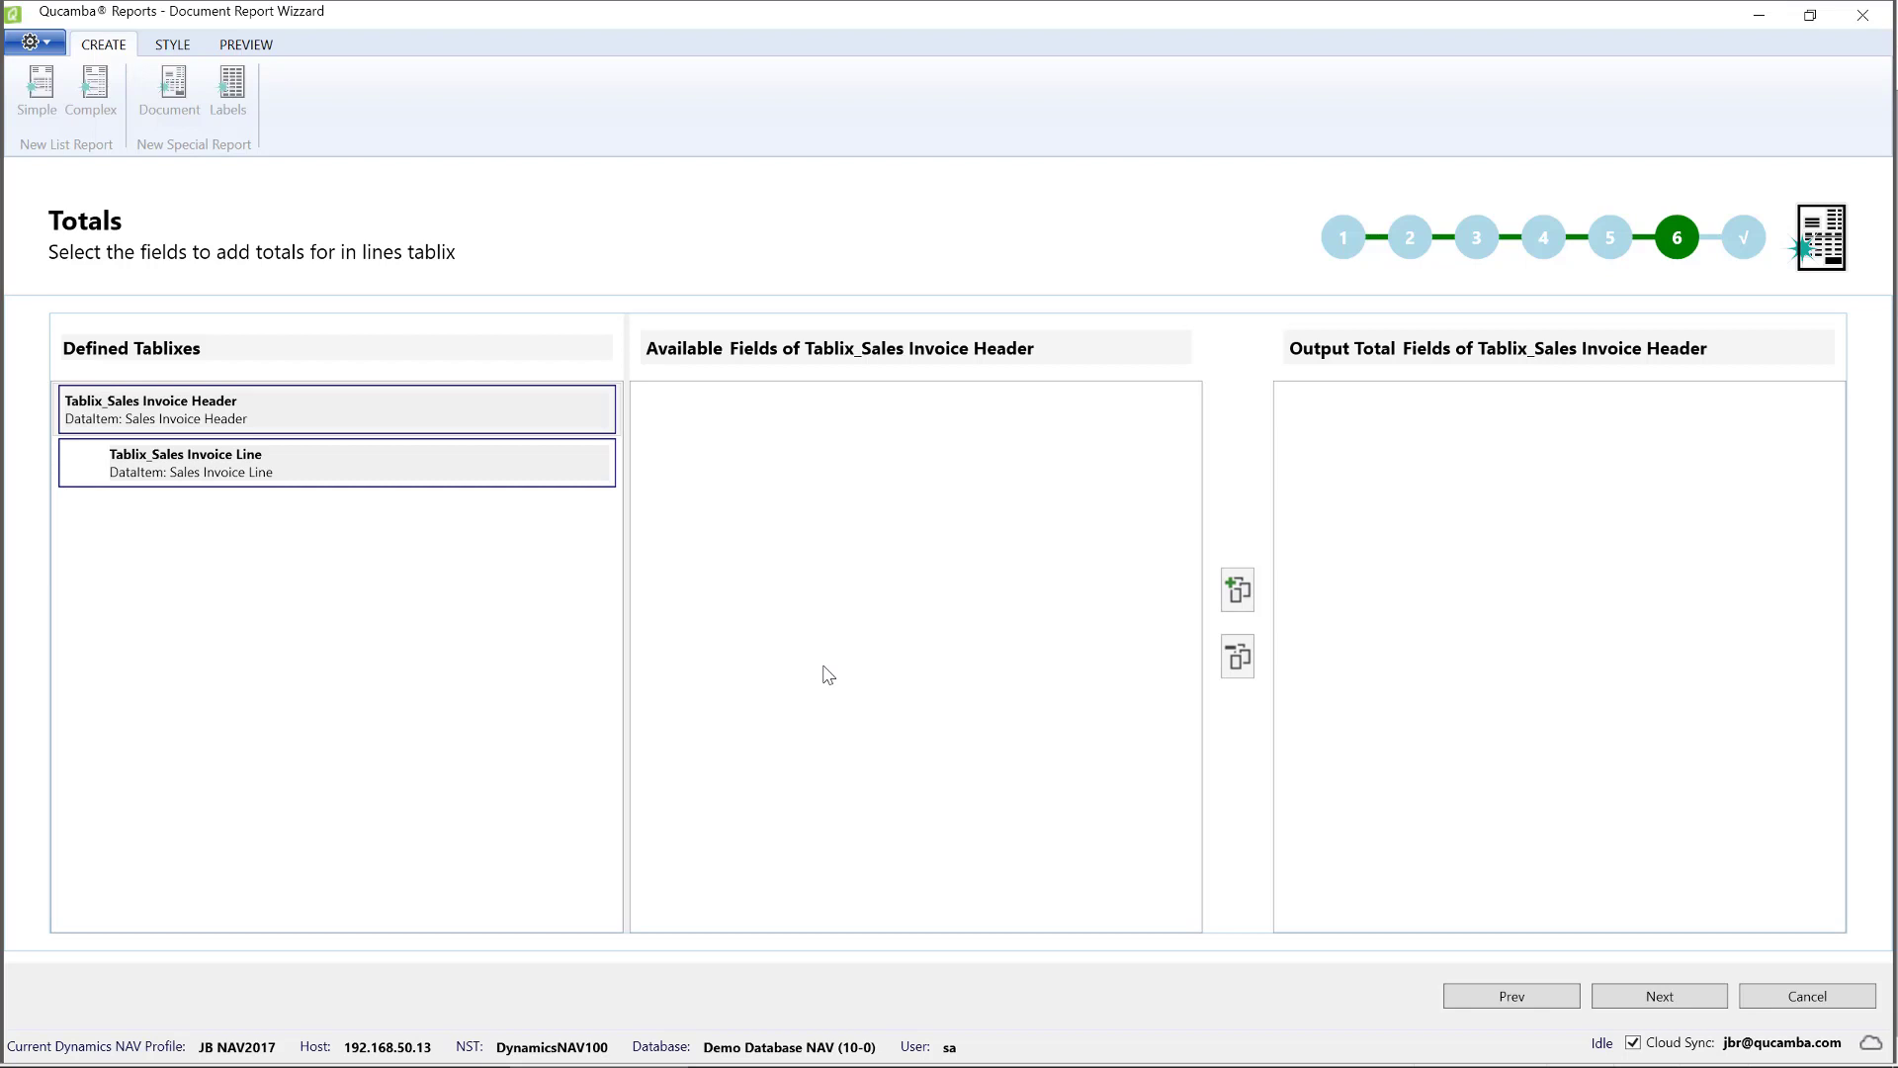
Step: Check the total fields of Tablix_Sales Invoice Line, keep Line Discount Amount and Line Amount, and continue to the Dynamics NAV settings
{"action": "left_click", "coordinate": [438, 471]}
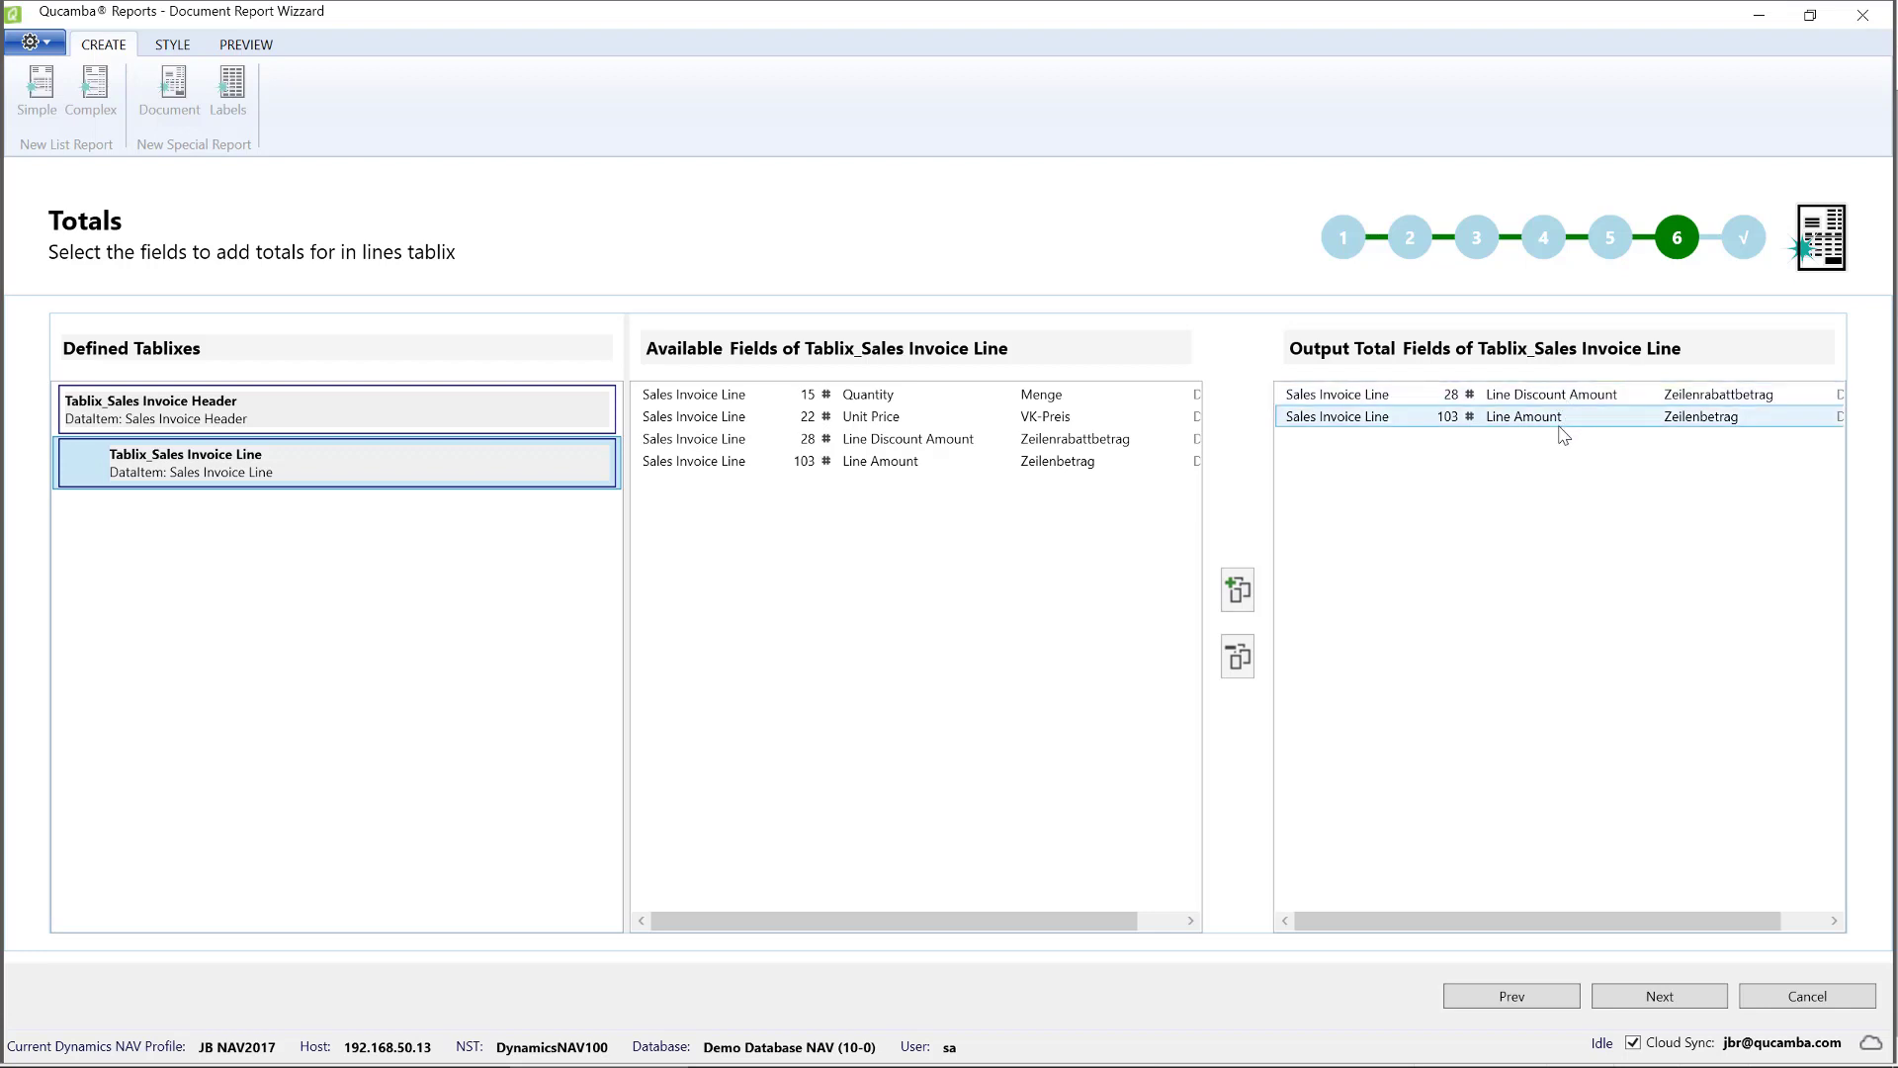
{"action": "left_click", "coordinate": [1510, 398]}
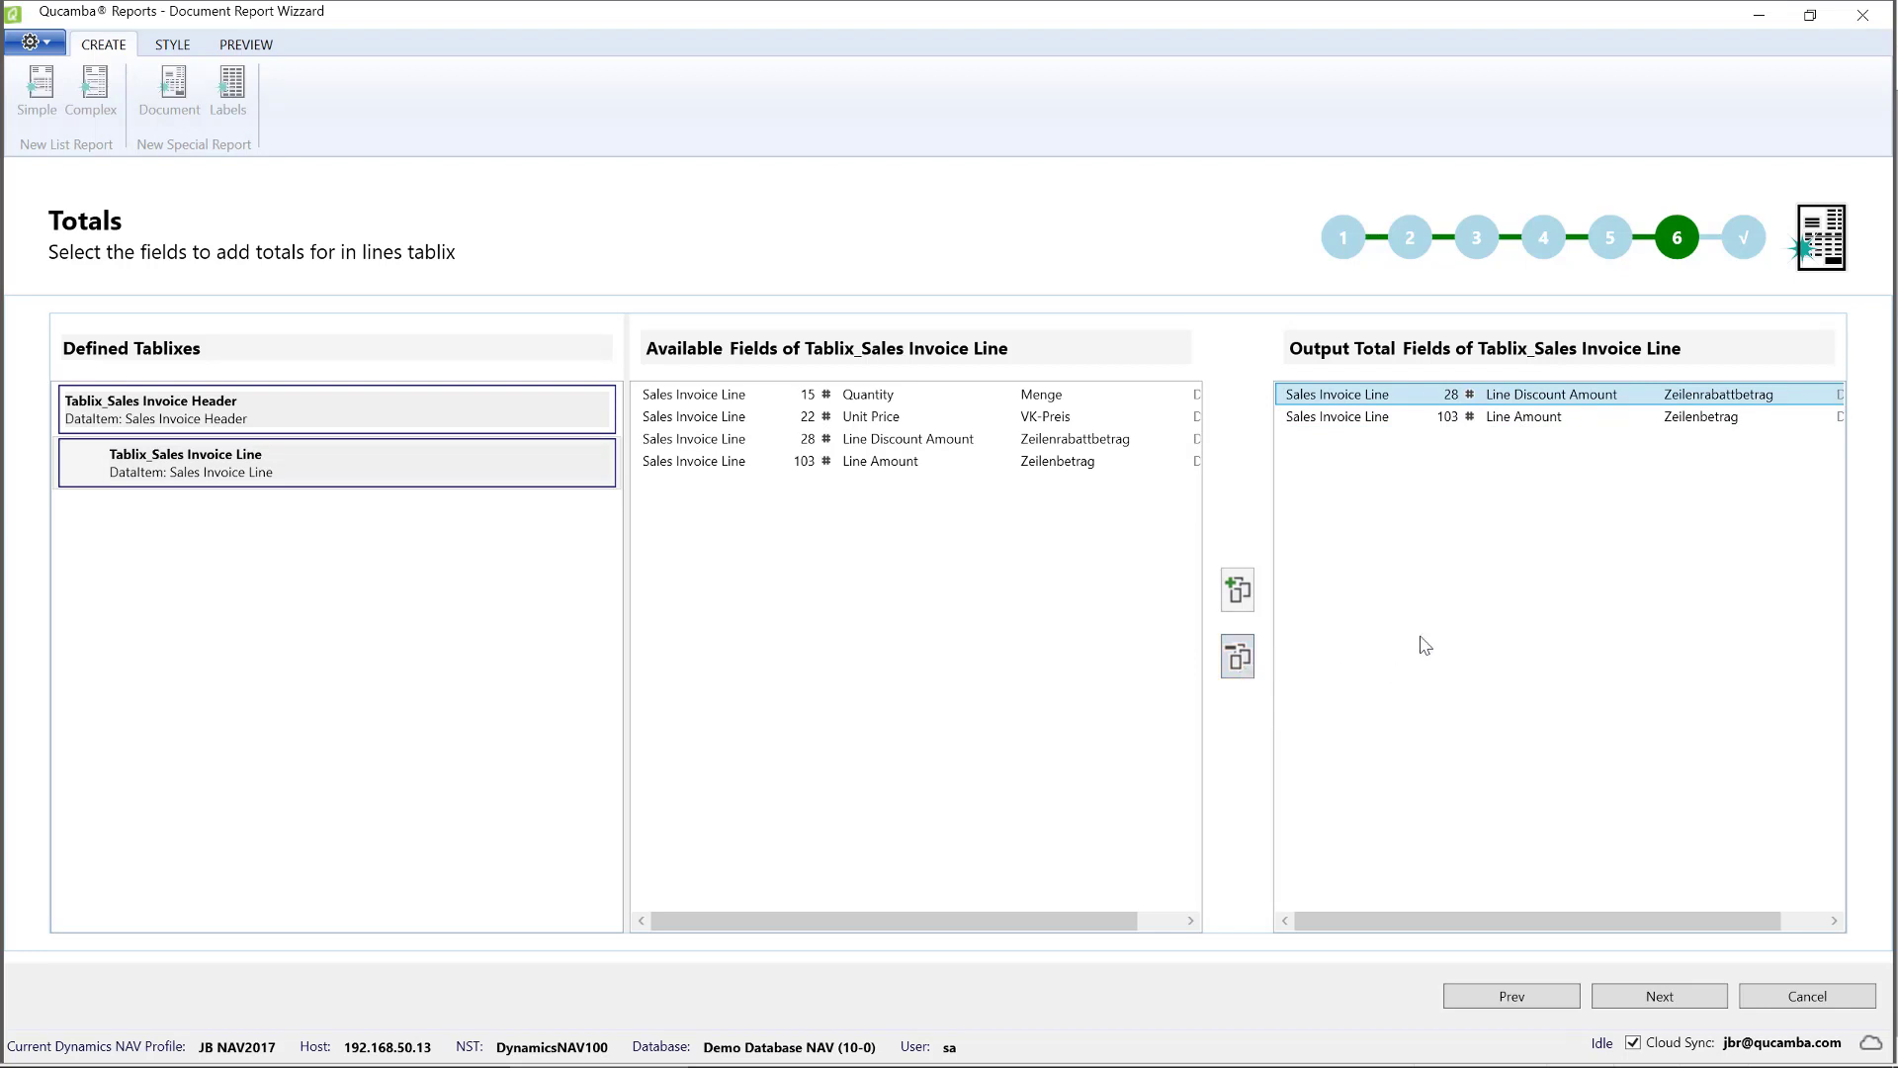
{"action": "left_click", "coordinate": [1667, 1005]}
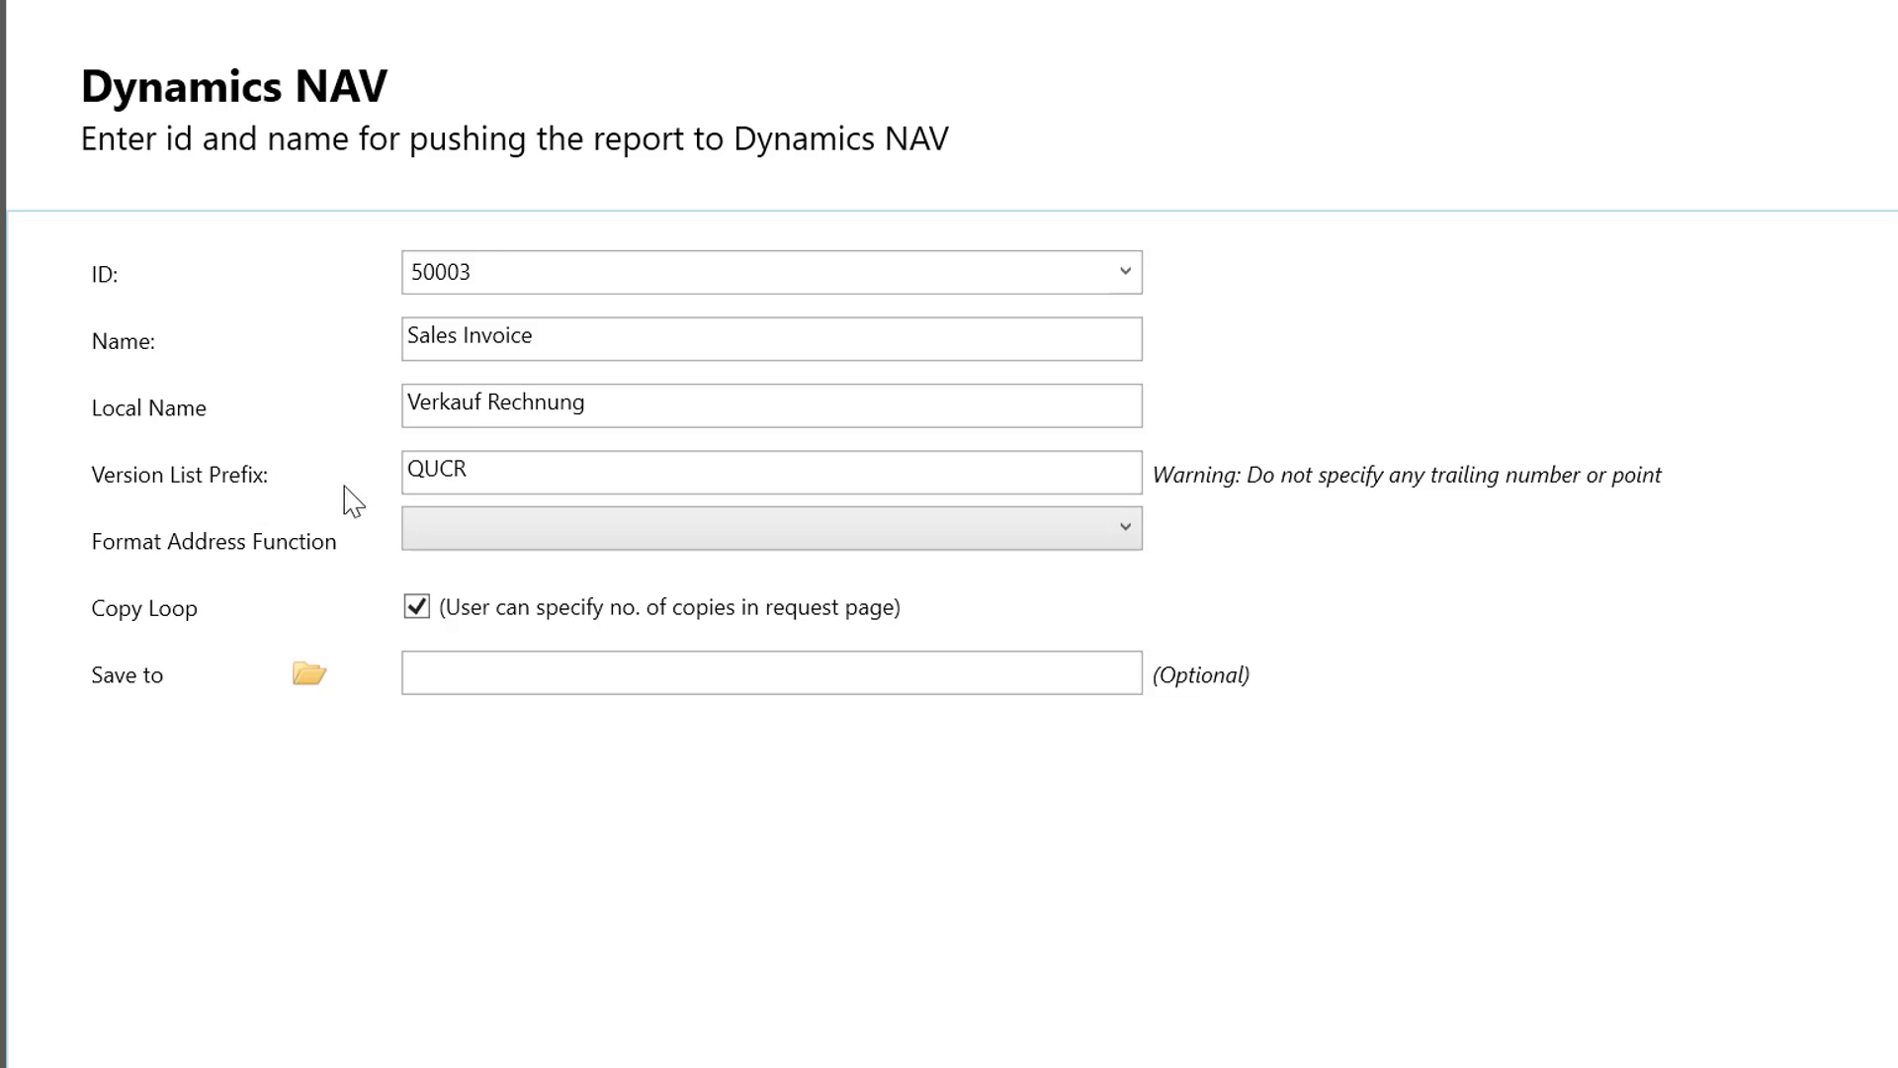
Step: Set the format address function to Codeunit 365 SalesInvBillTo, keep the QUCR version list prefix and finish the report wizard
{"action": "left_click_drag", "start_coordinate": [500, 475], "coordinate": [365, 479]}
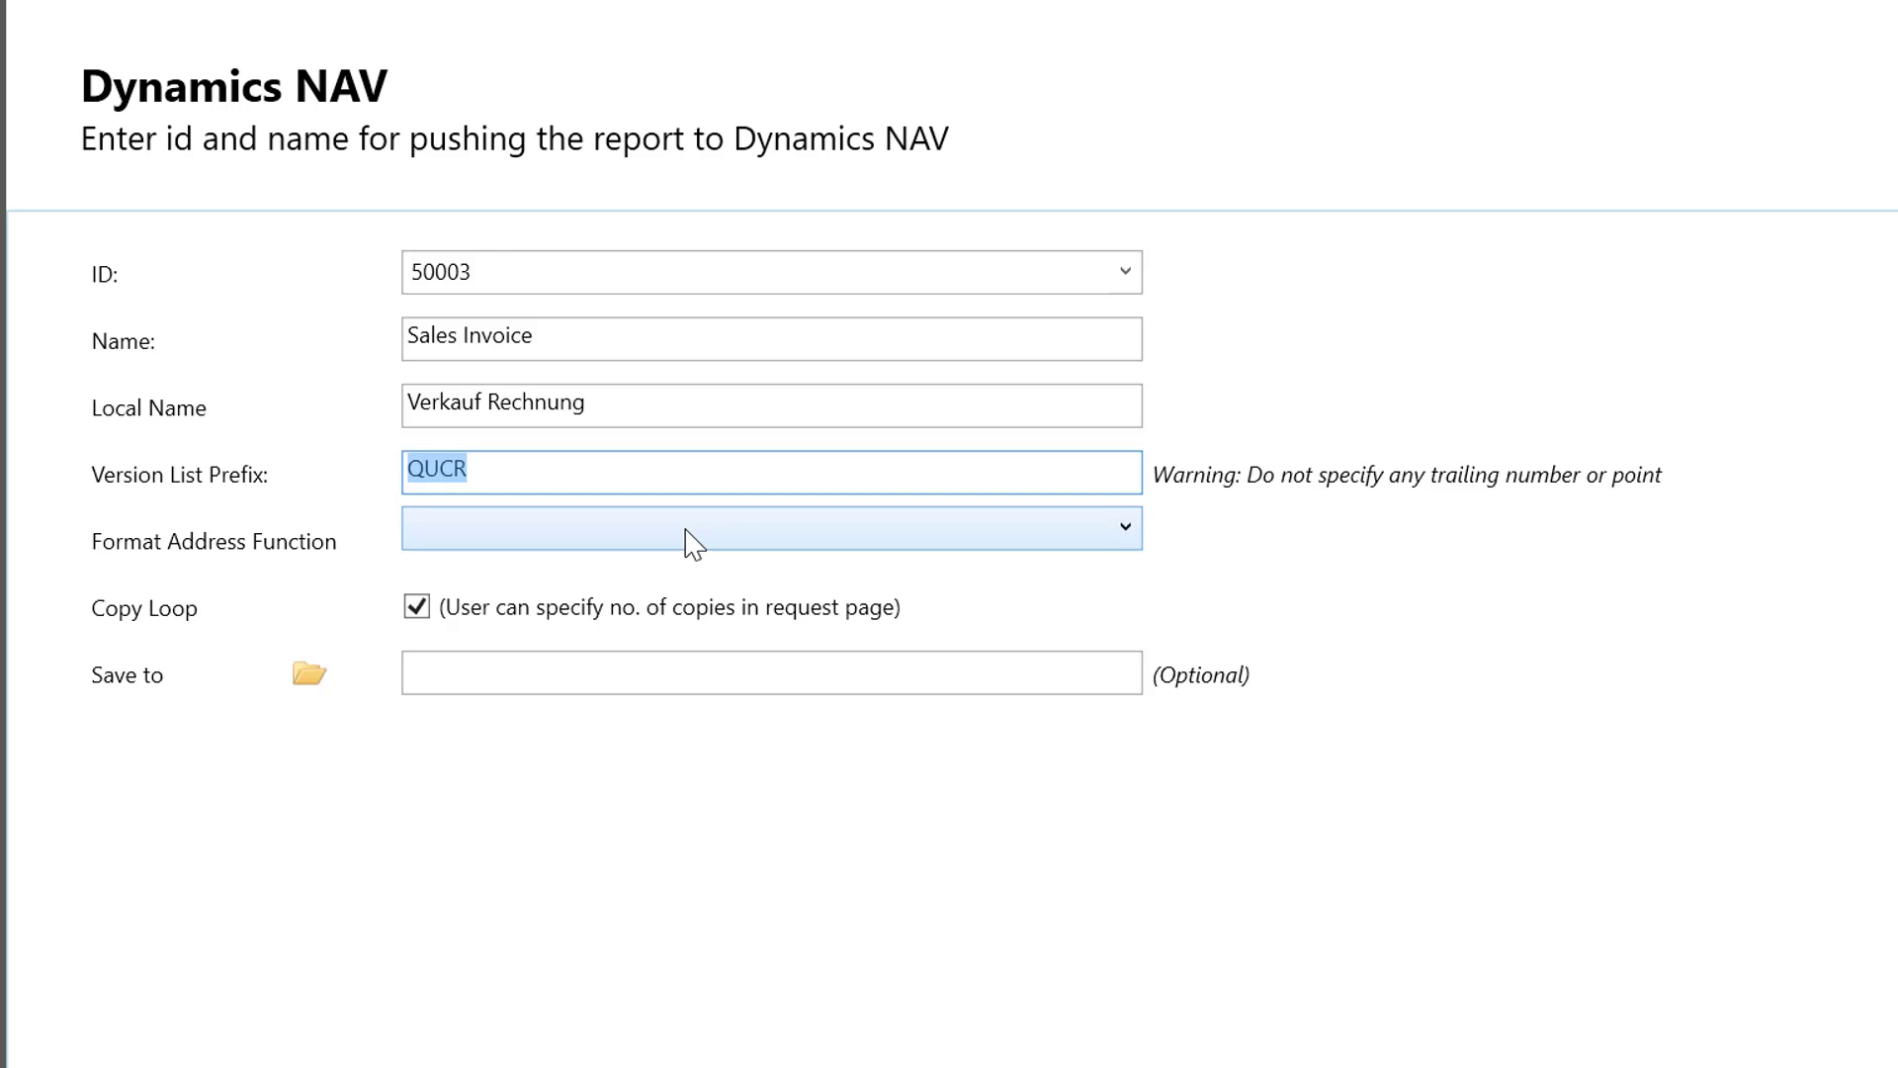
{"action": "left_click", "coordinate": [694, 541]}
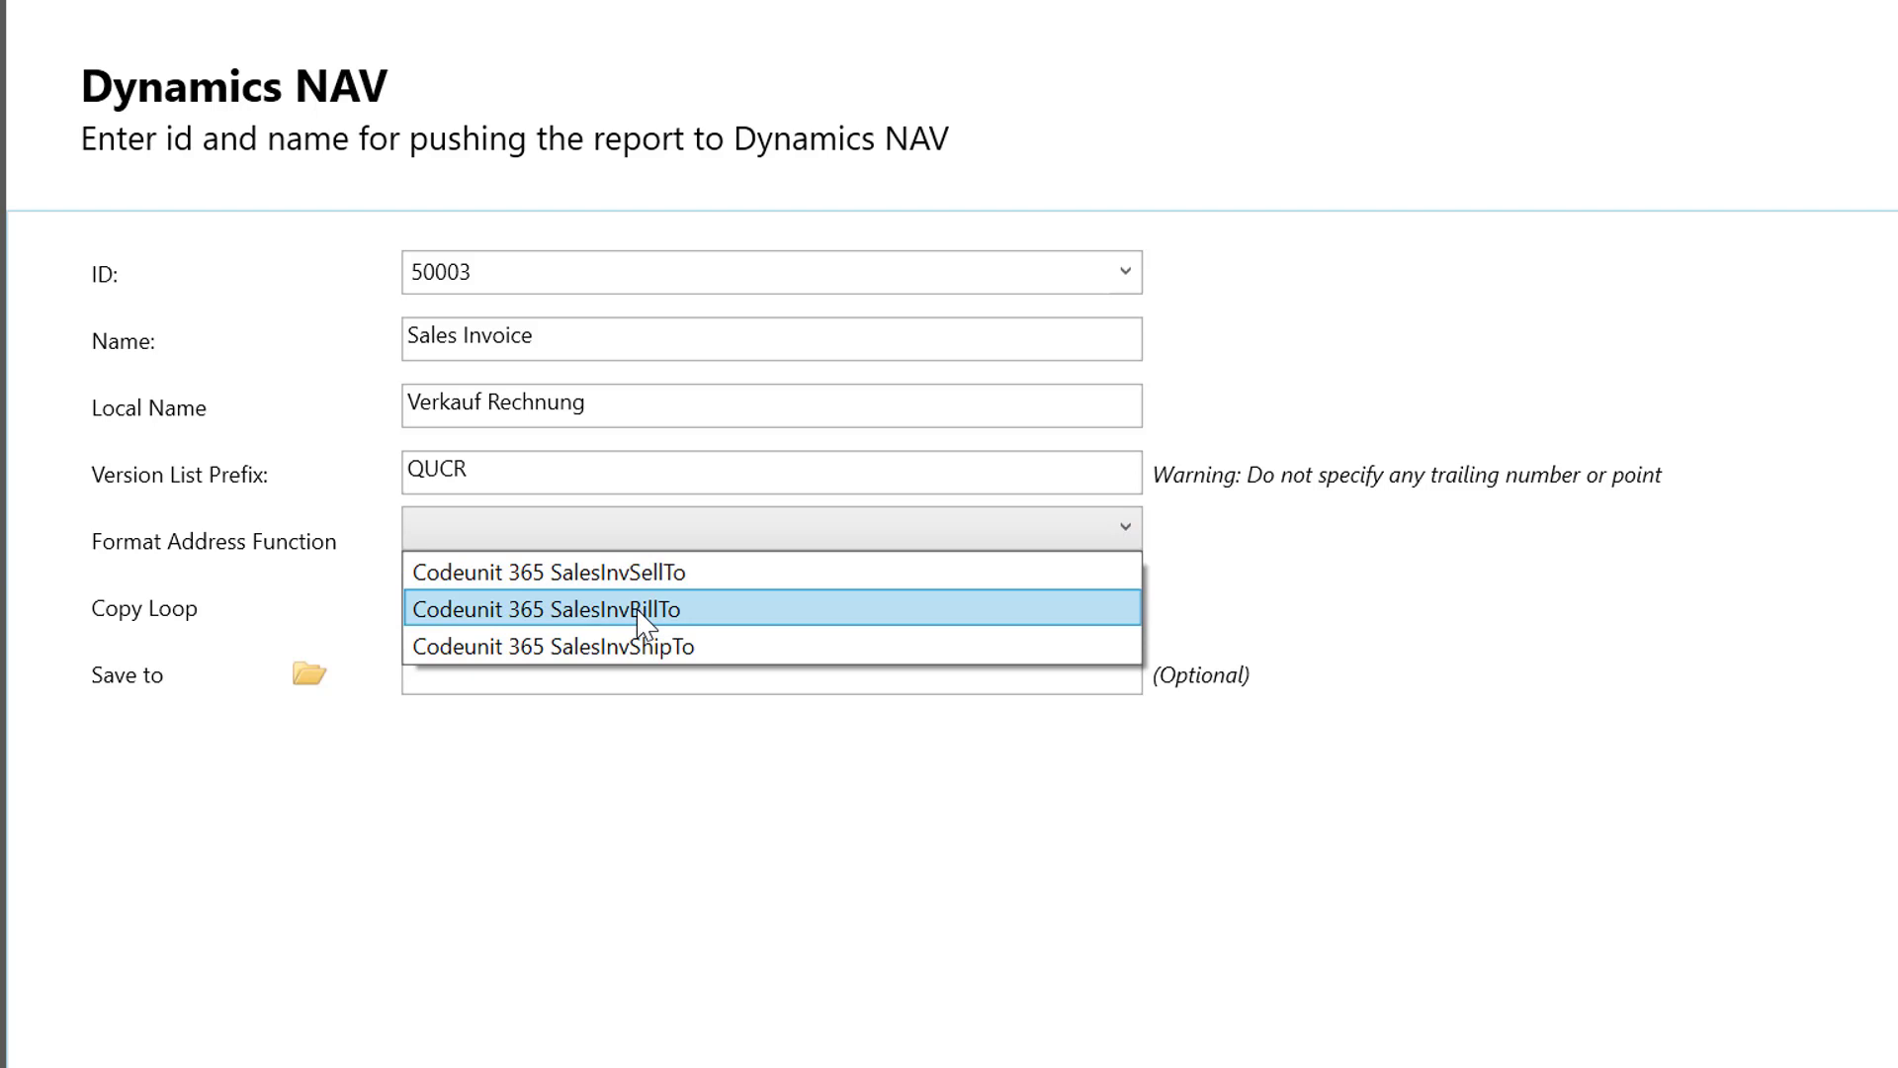
{"action": "left_click", "coordinate": [741, 609]}
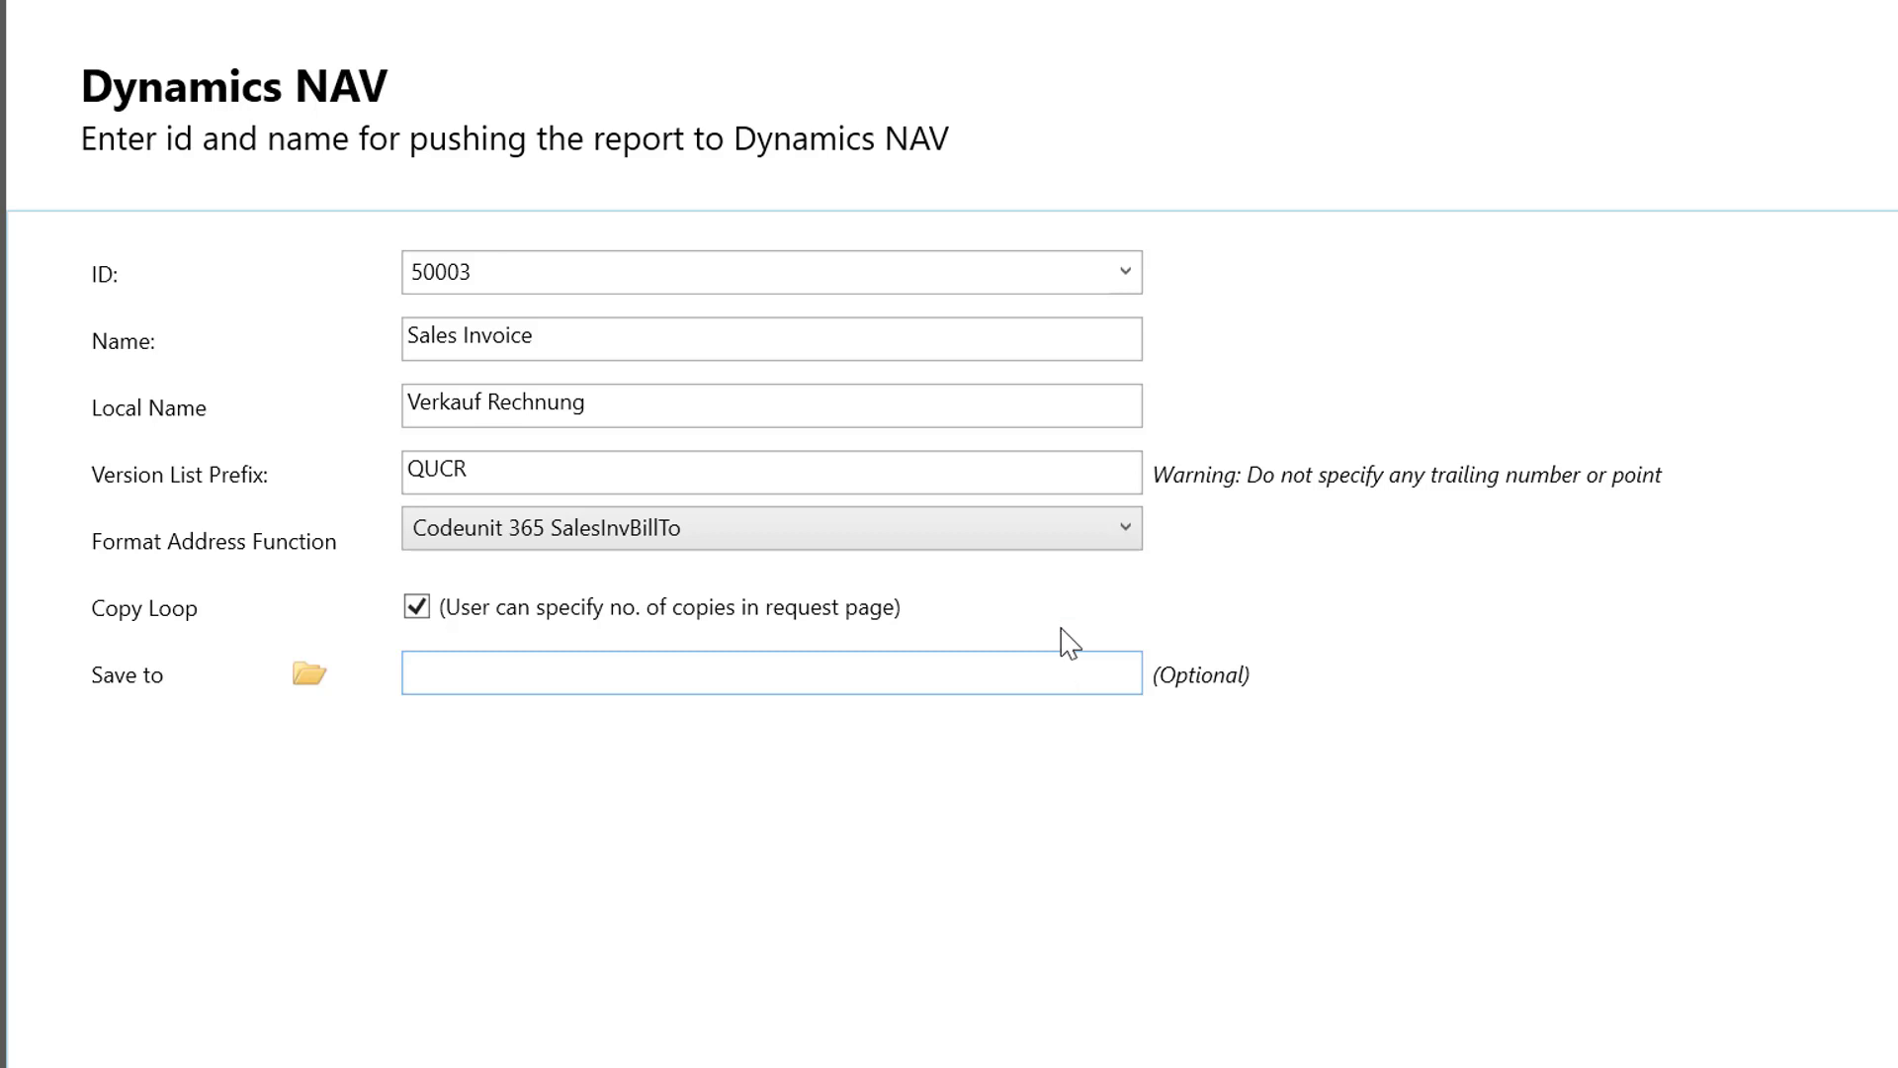
{"action": "left_click", "coordinate": [1058, 540]}
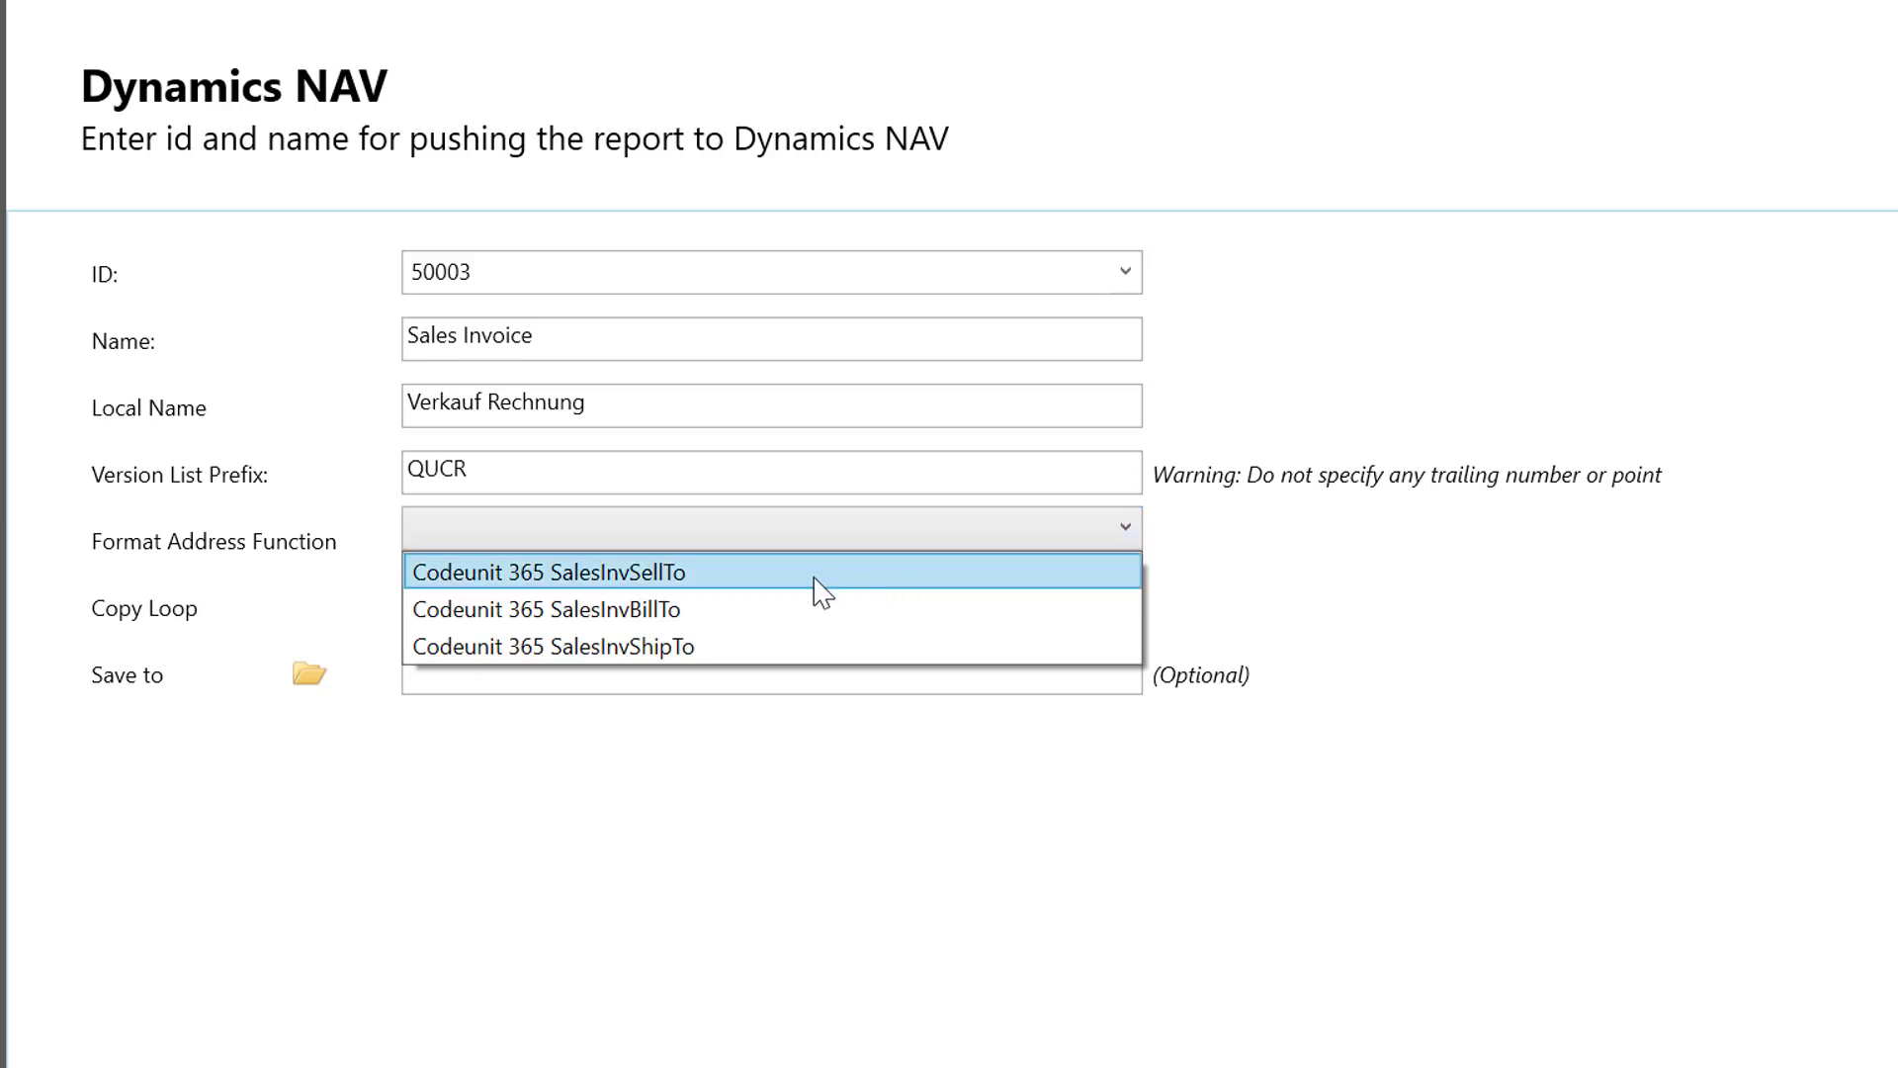
{"action": "left_click", "coordinate": [798, 622]}
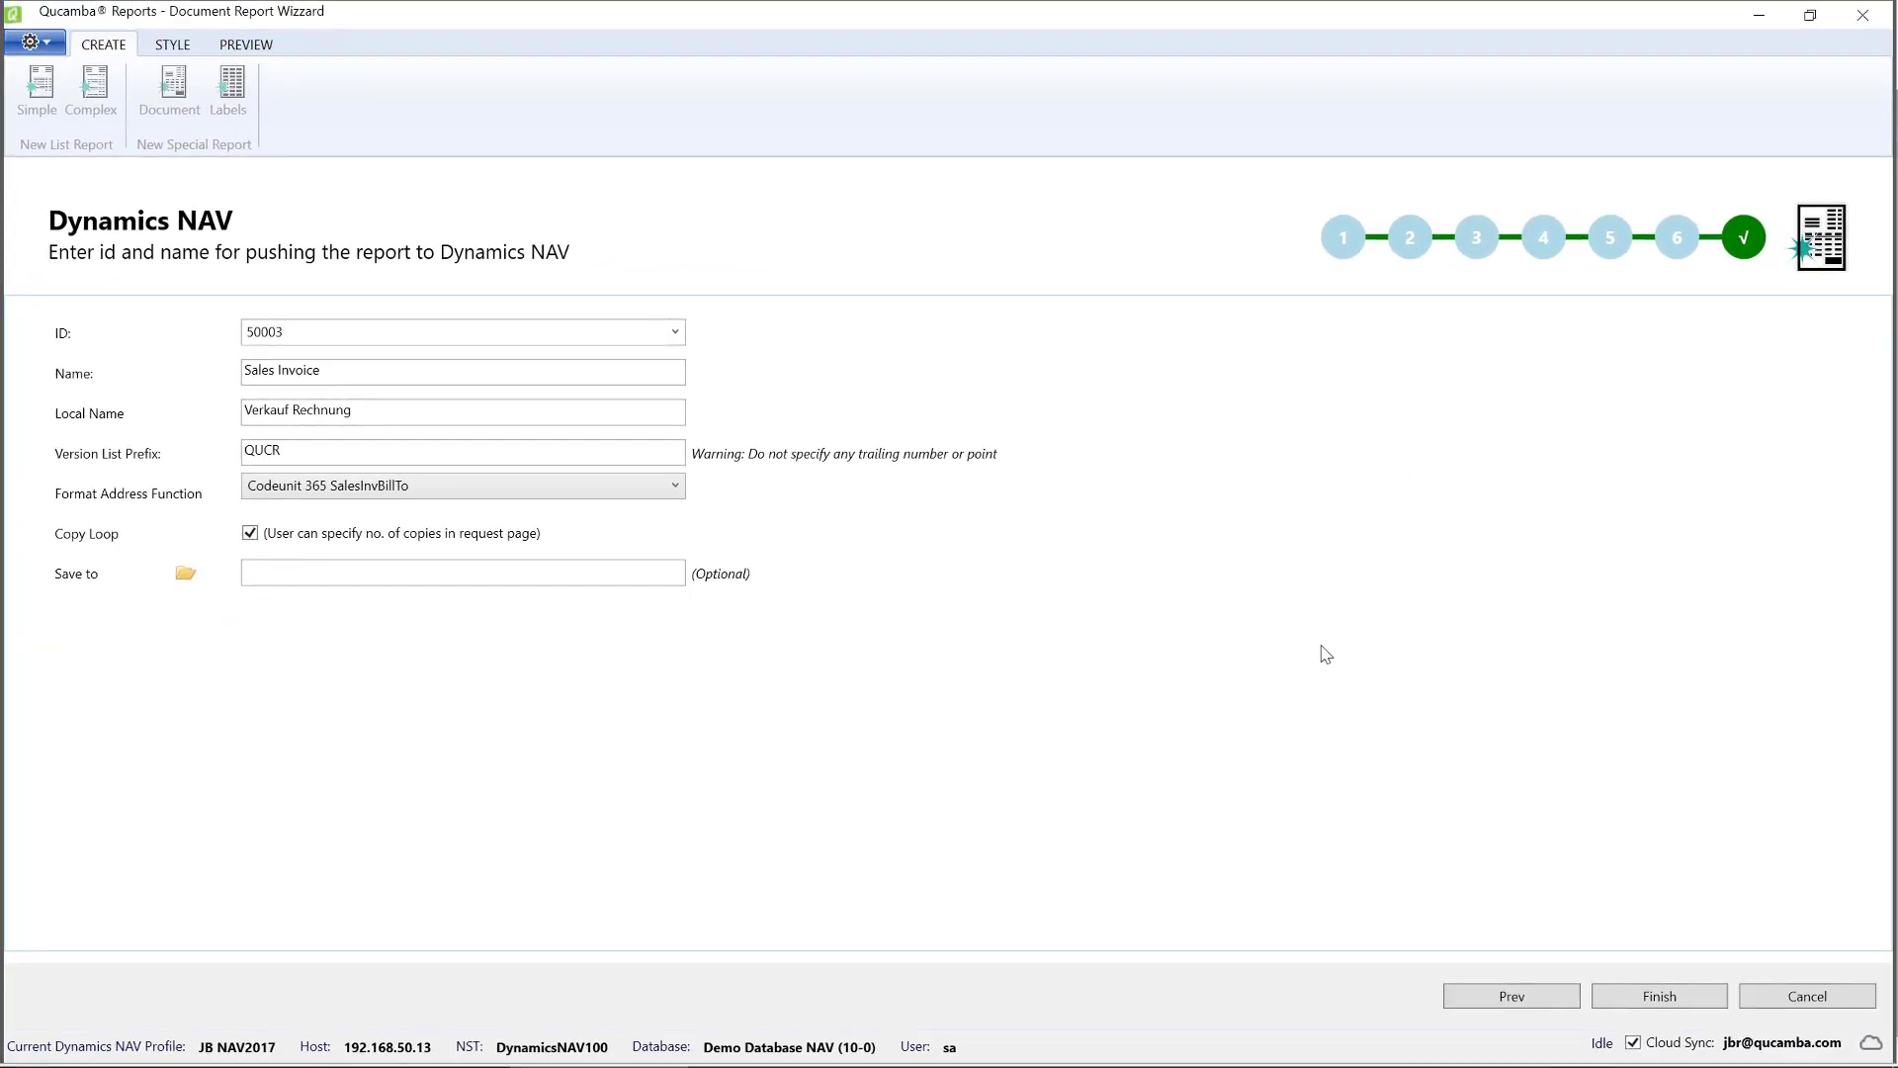
{"action": "left_click", "coordinate": [1672, 998]}
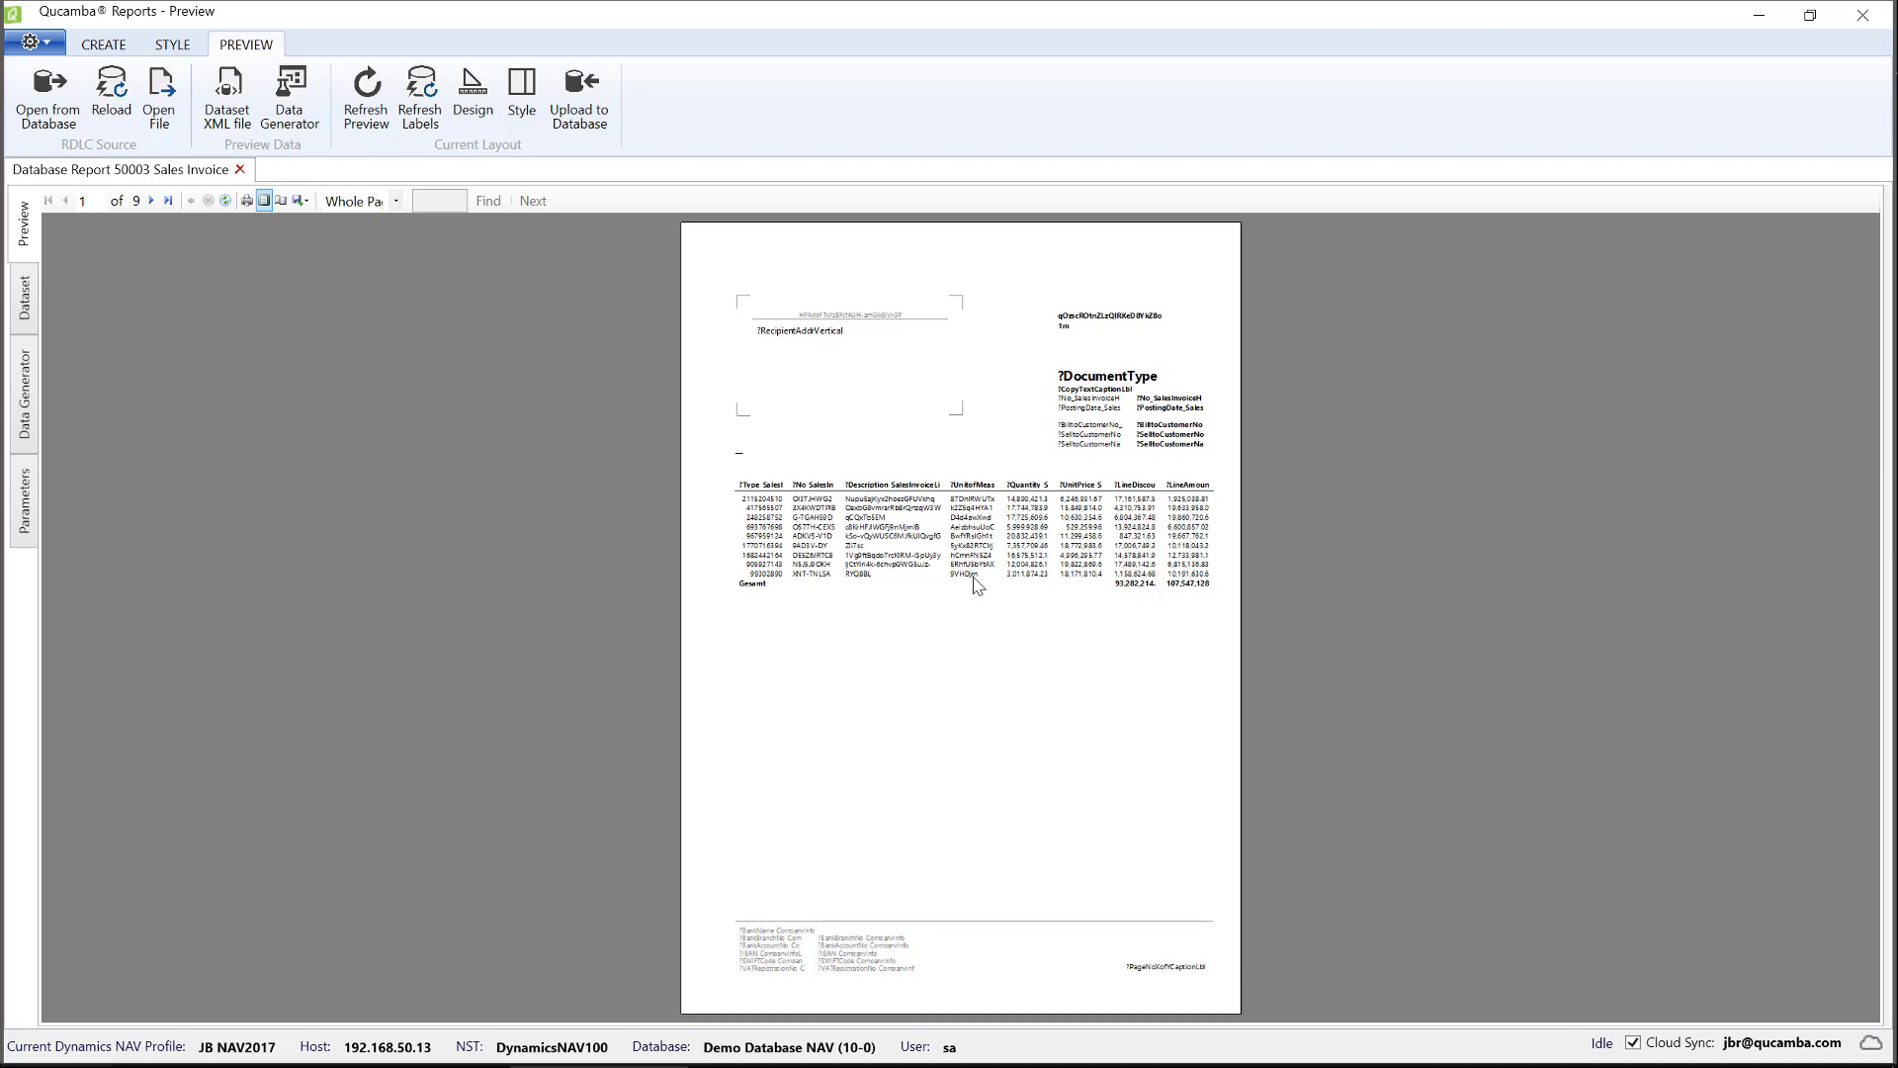
Step: Switch to the Dynamics NAV Development Environment, run report 50003 Sales Invoice and preview it with 1 copy
{"action": "key", "text": "alt+Tab"}
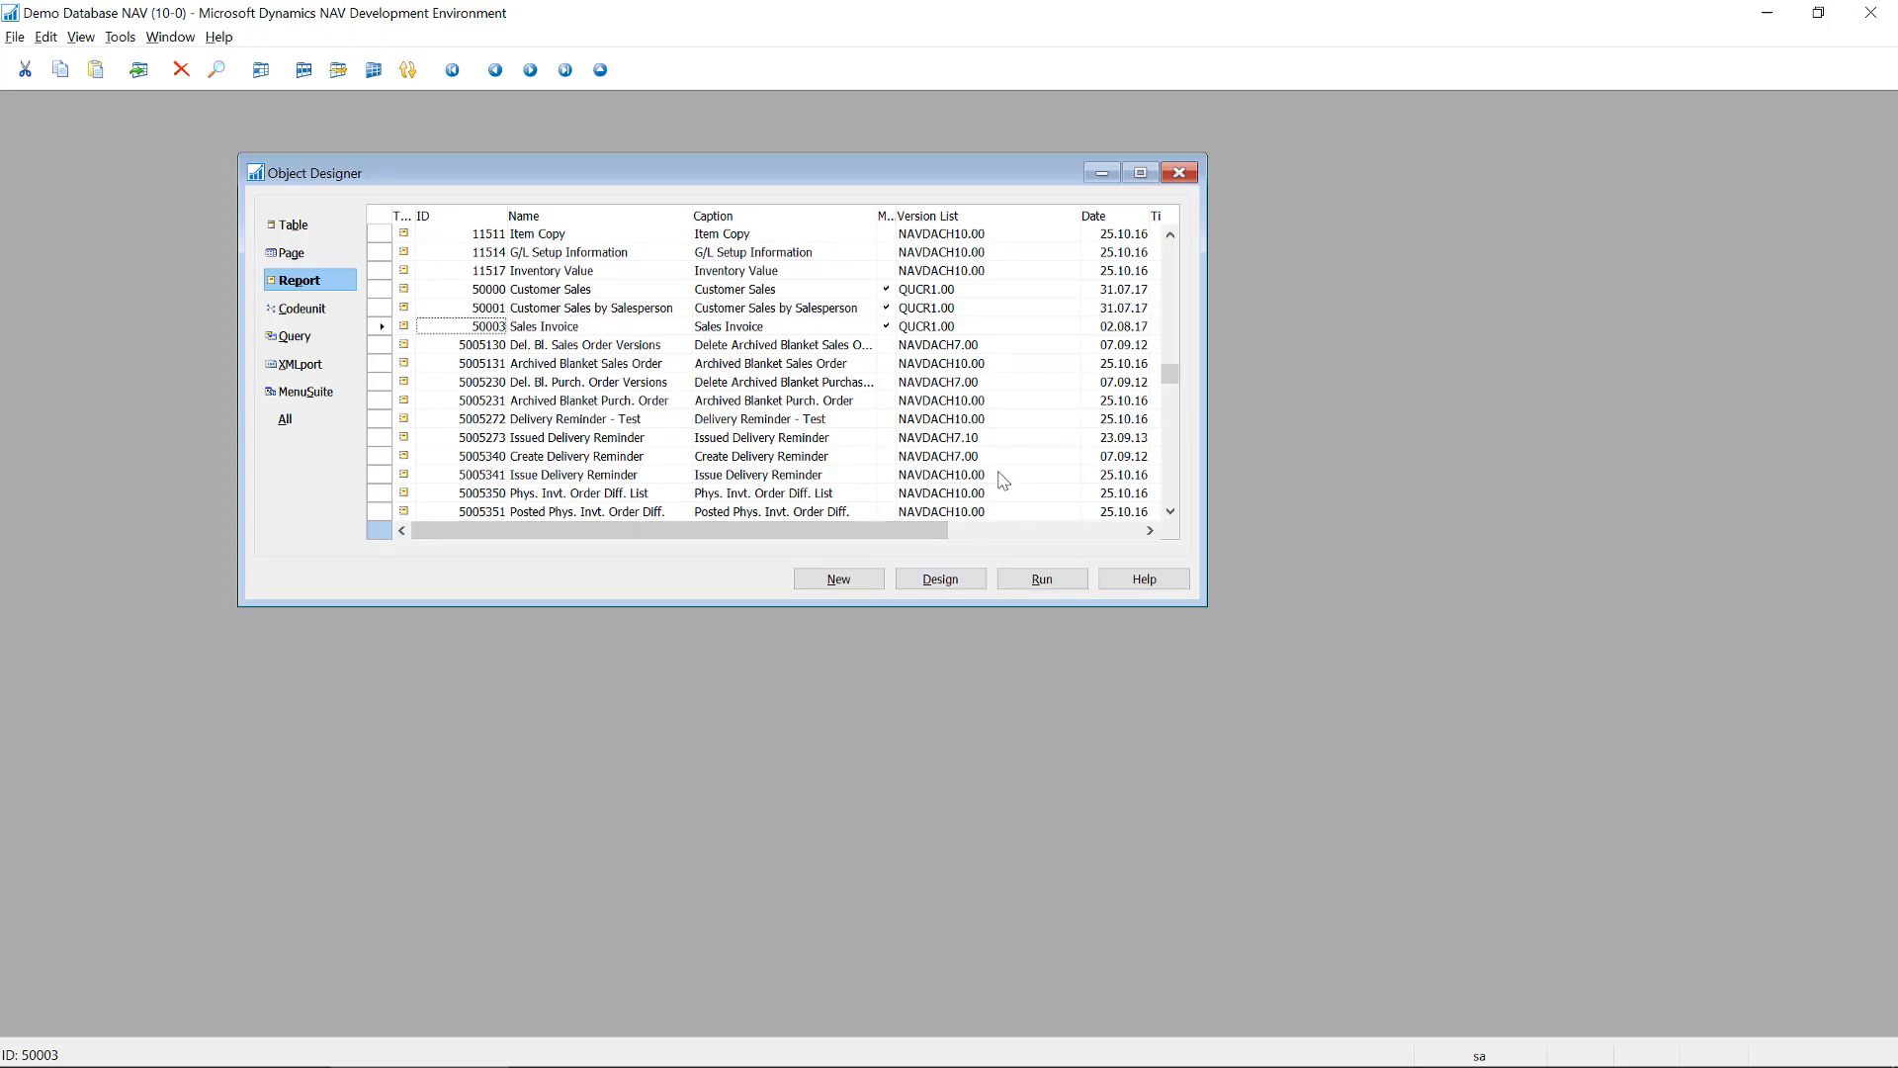
{"action": "left_click", "coordinate": [1043, 579]}
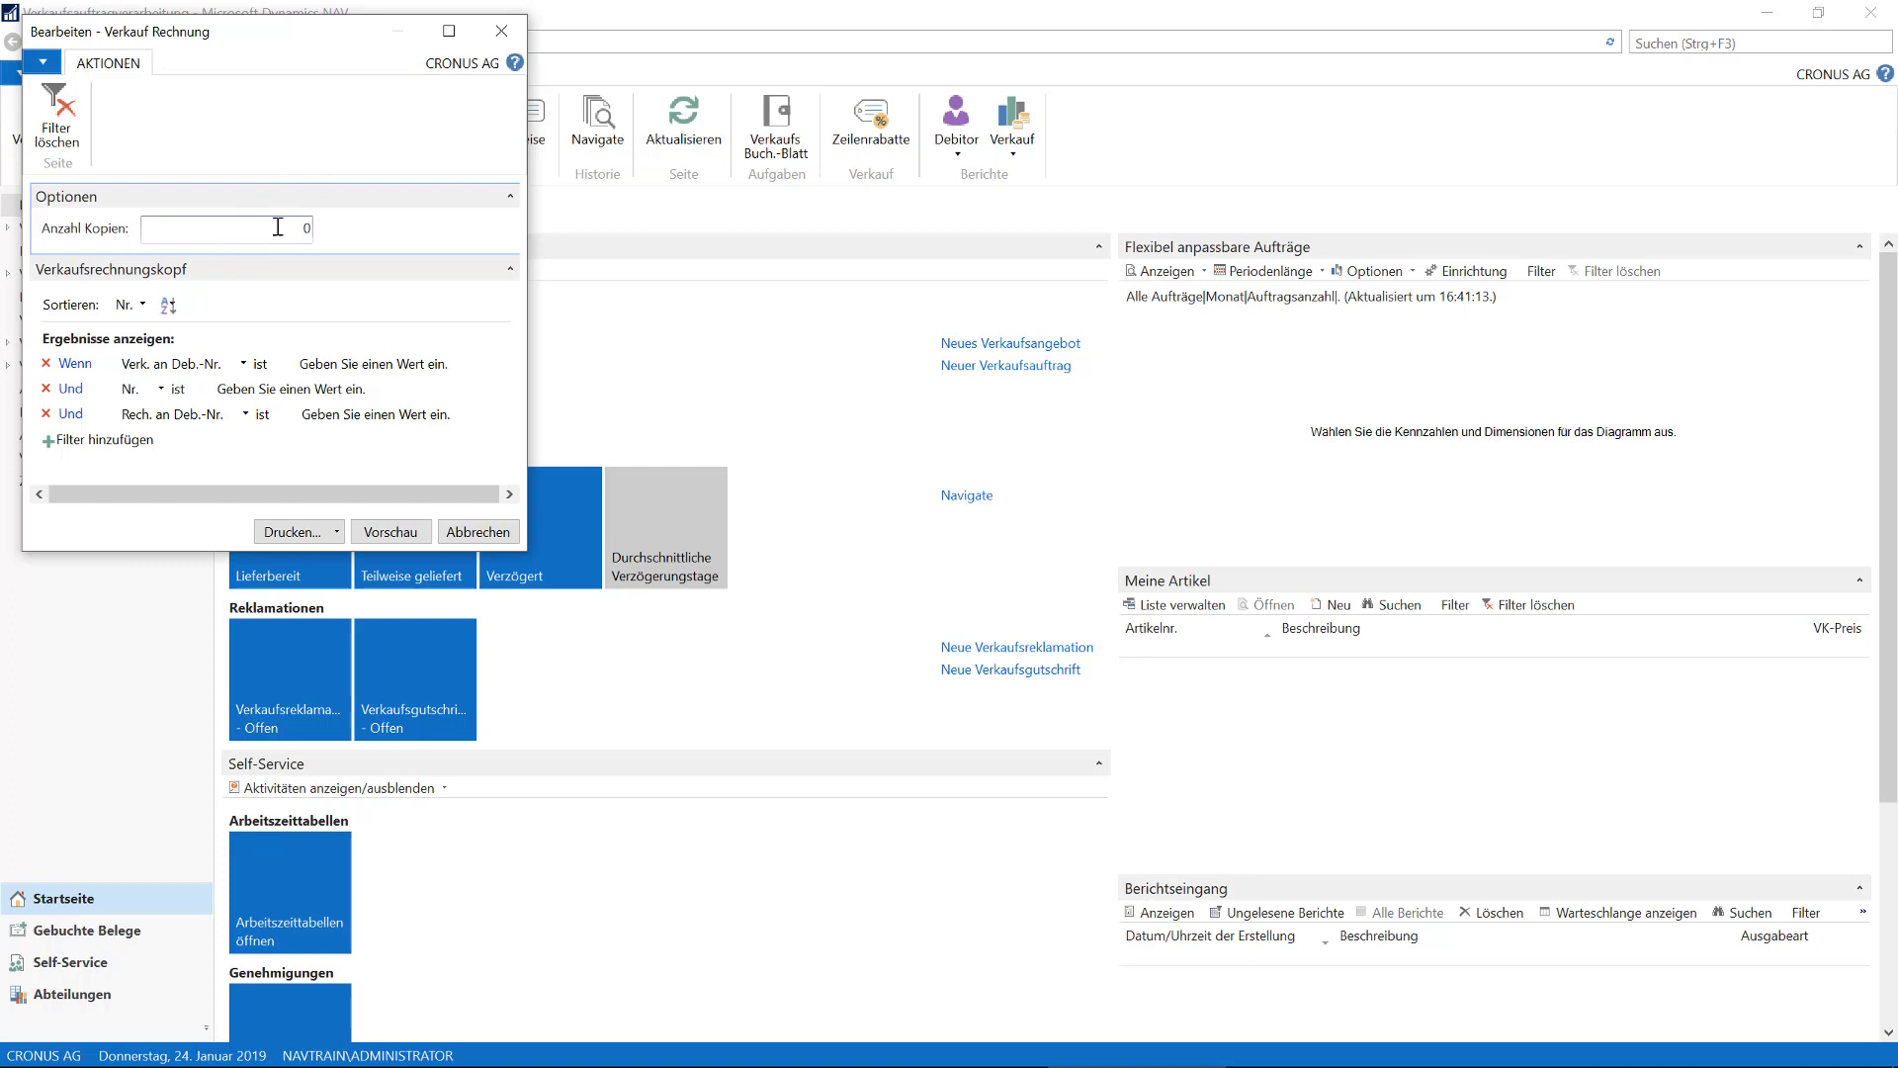
{"action": "left_click", "coordinate": [315, 232]}
{"action": "type", "text": "1"}
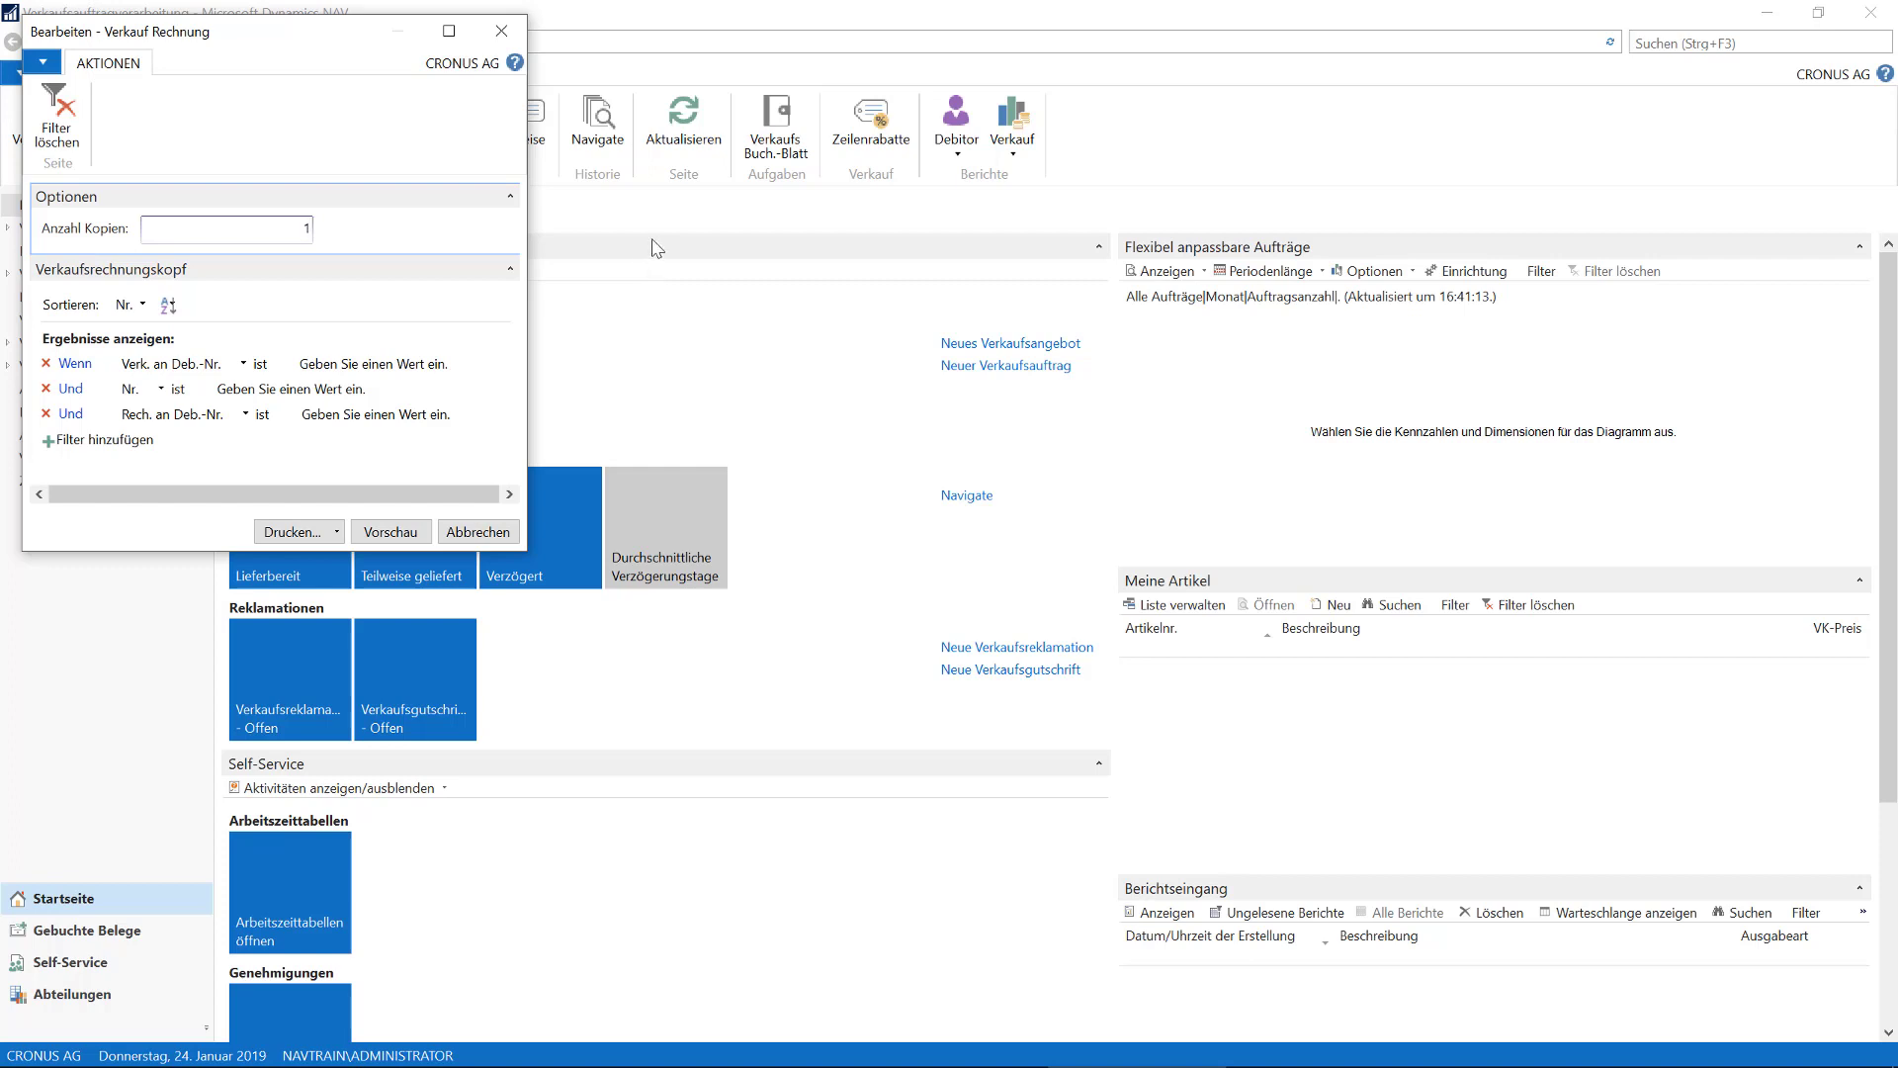
{"action": "left_click", "coordinate": [406, 536]}
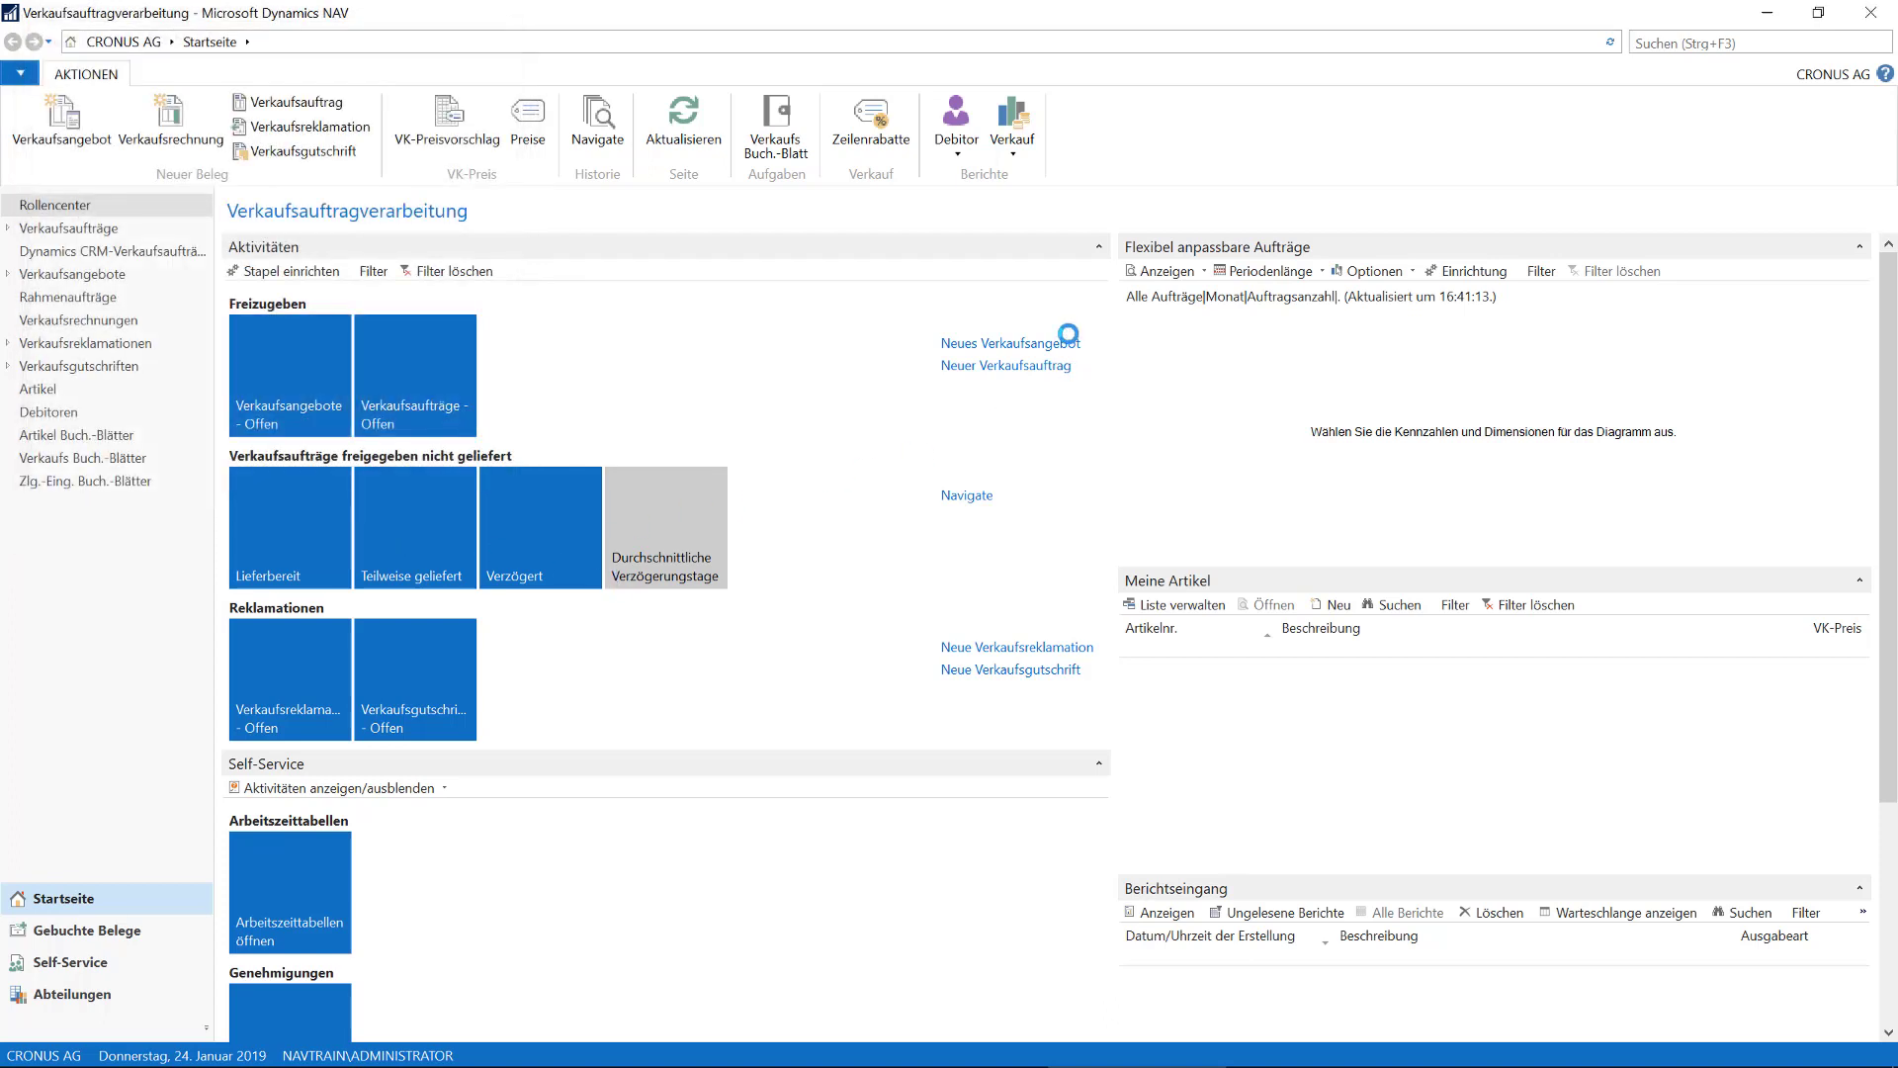
Step: View the Verkauf Rechnung preview at whole-page zoom (Ganze Seite) and go to the next page
{"action": "left_click", "coordinate": [308, 110]}
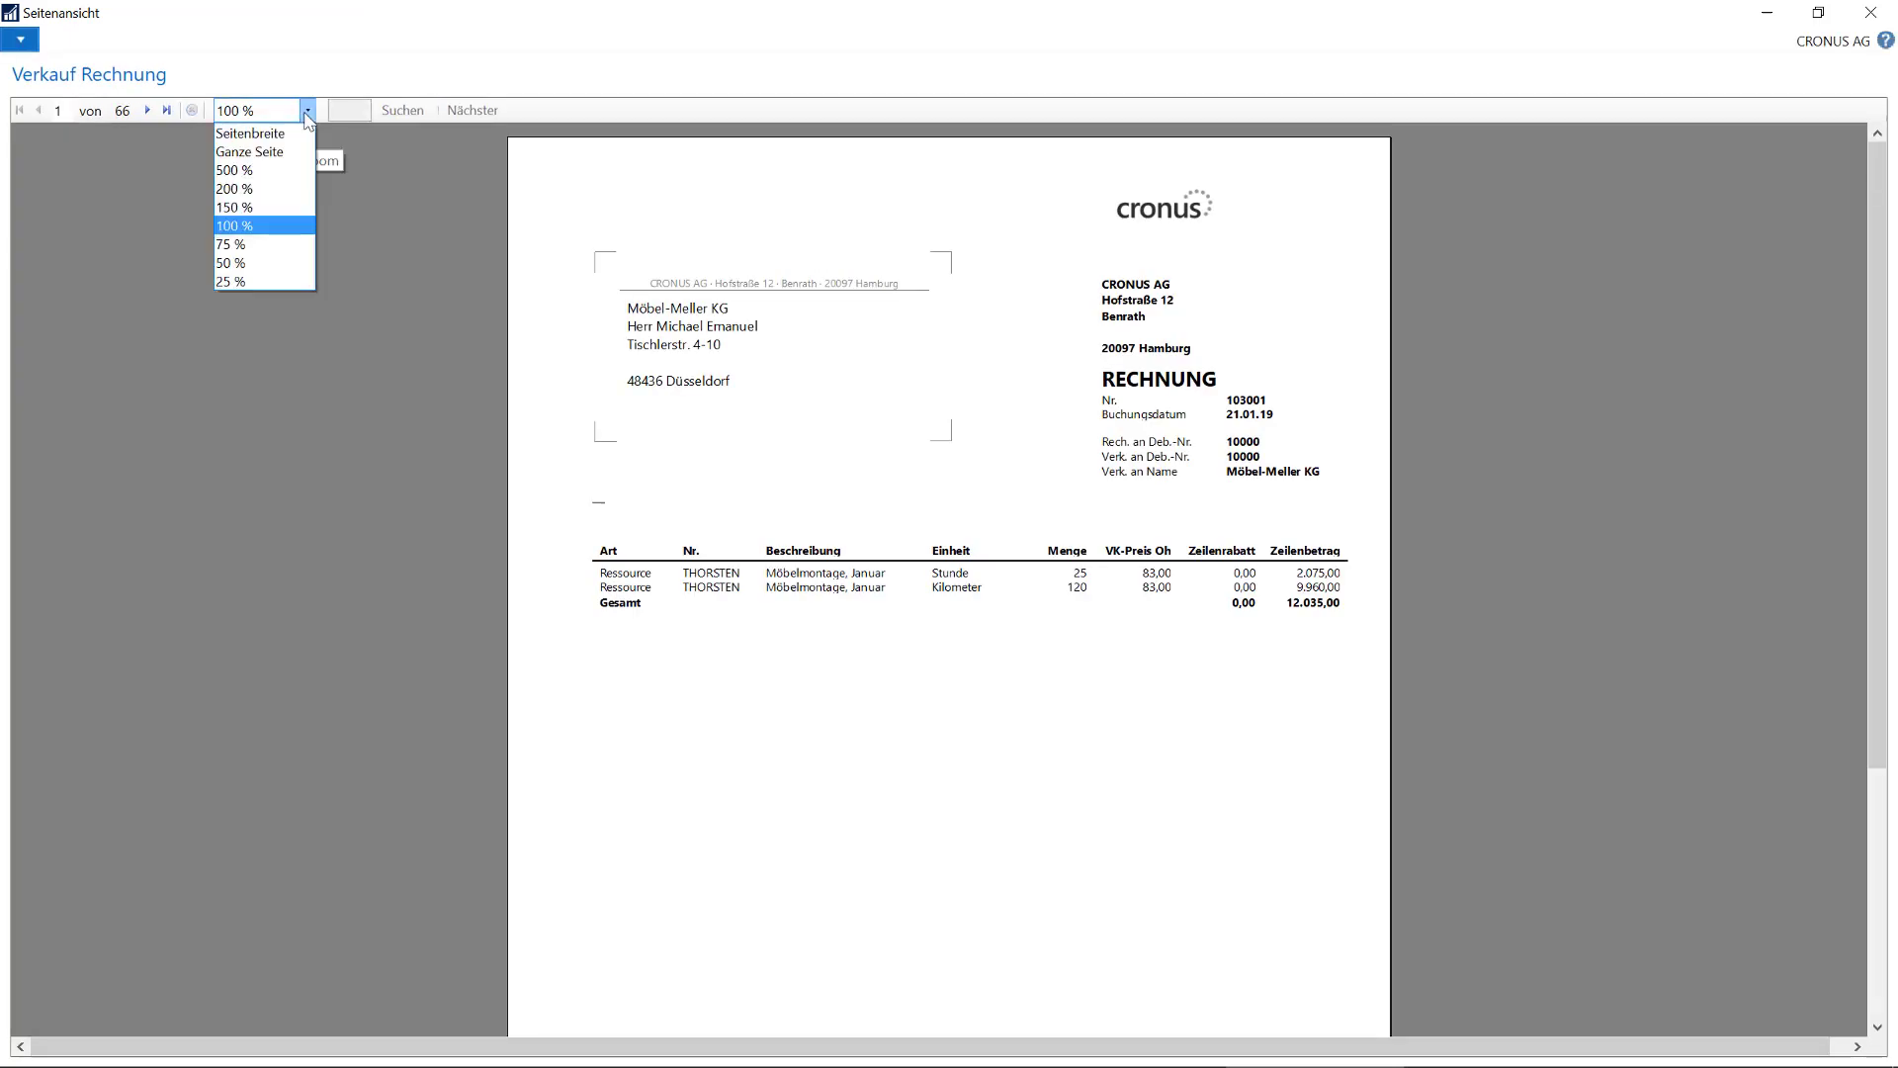
{"action": "left_click", "coordinate": [282, 152]}
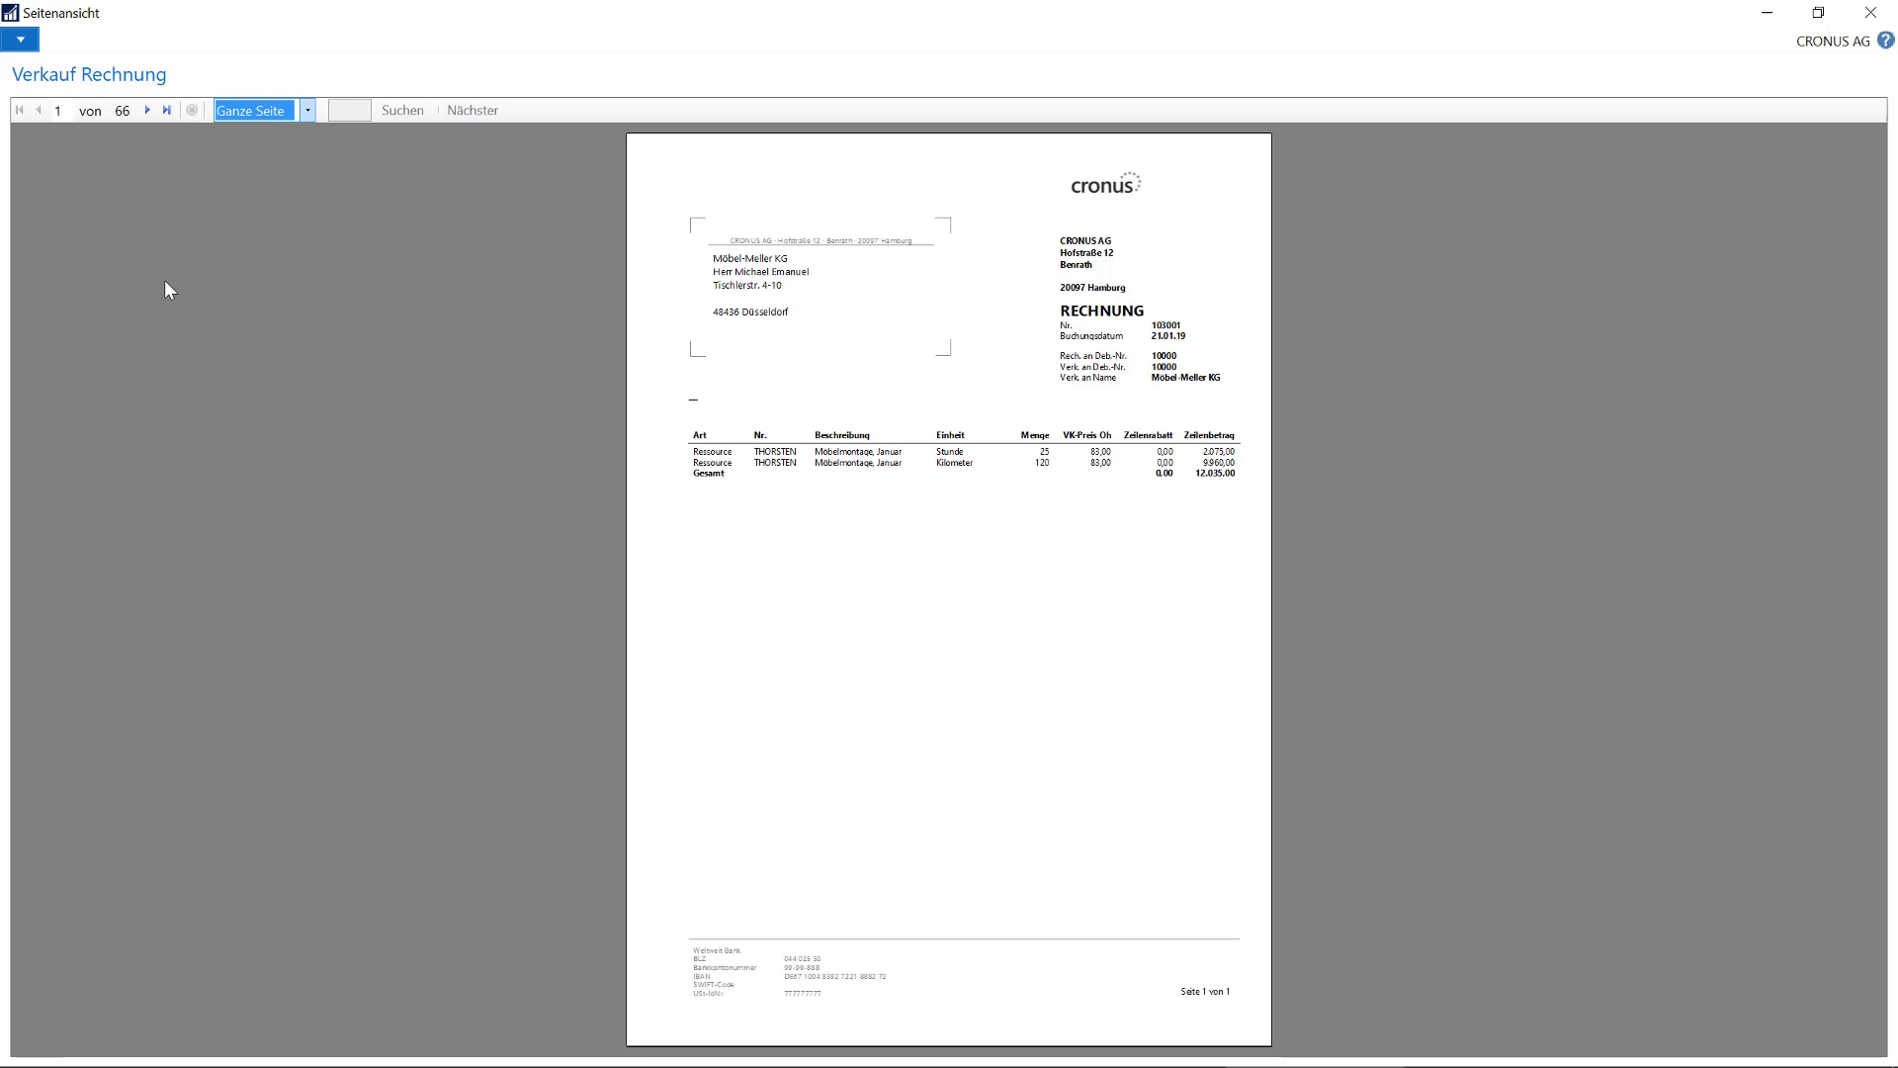
{"action": "left_click", "coordinate": [146, 110]}
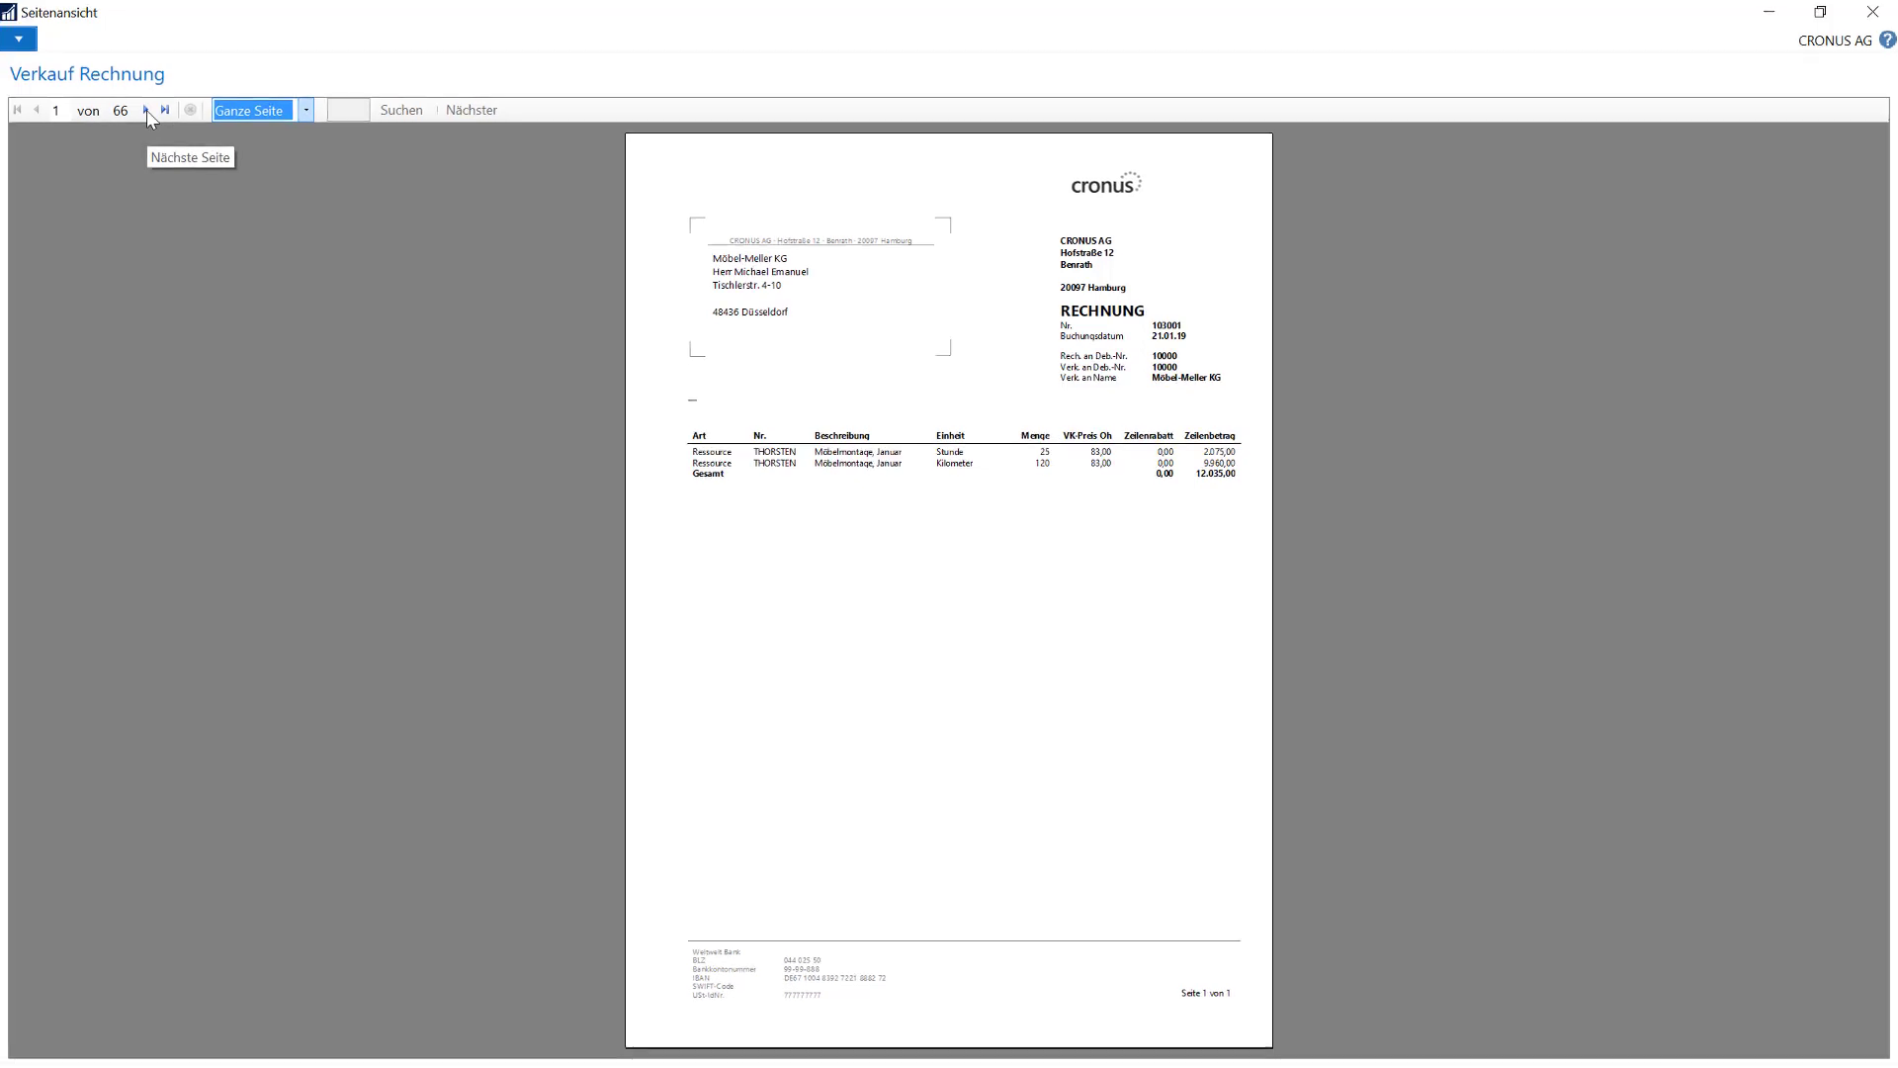